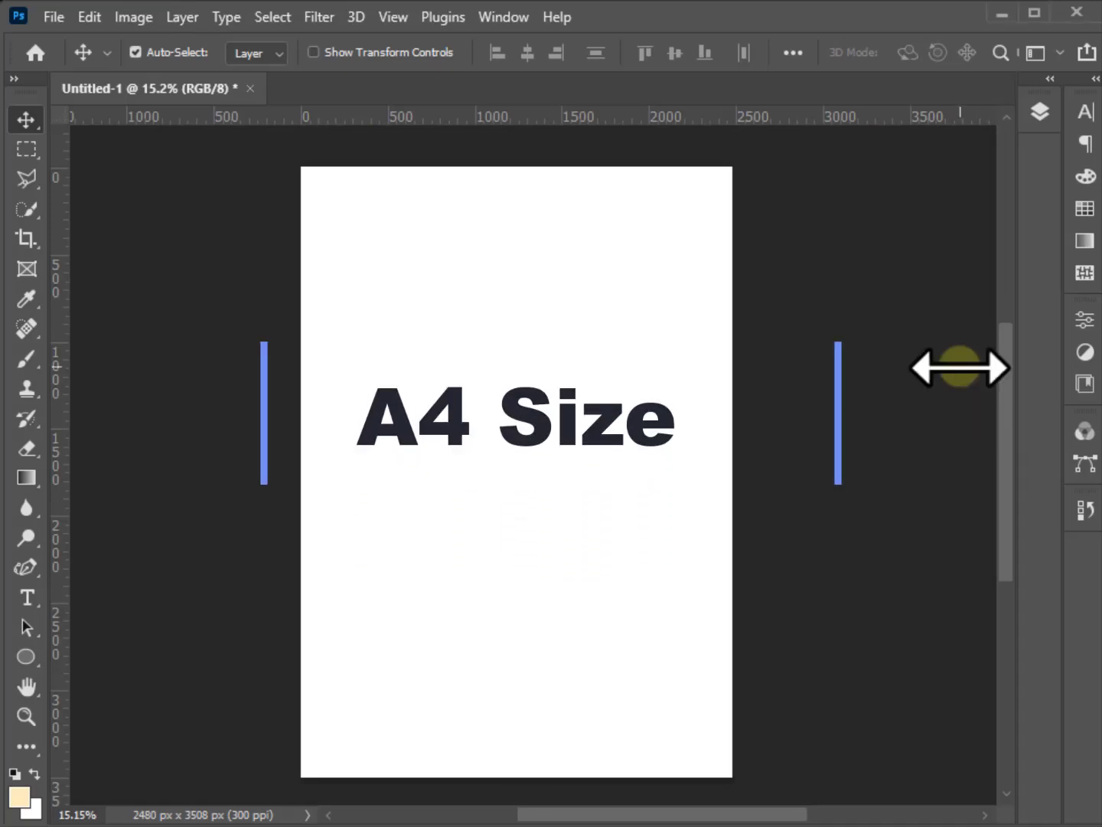
Add a horizontal guide at the top edge of the blank A4 page.
left_click(1038, 113)
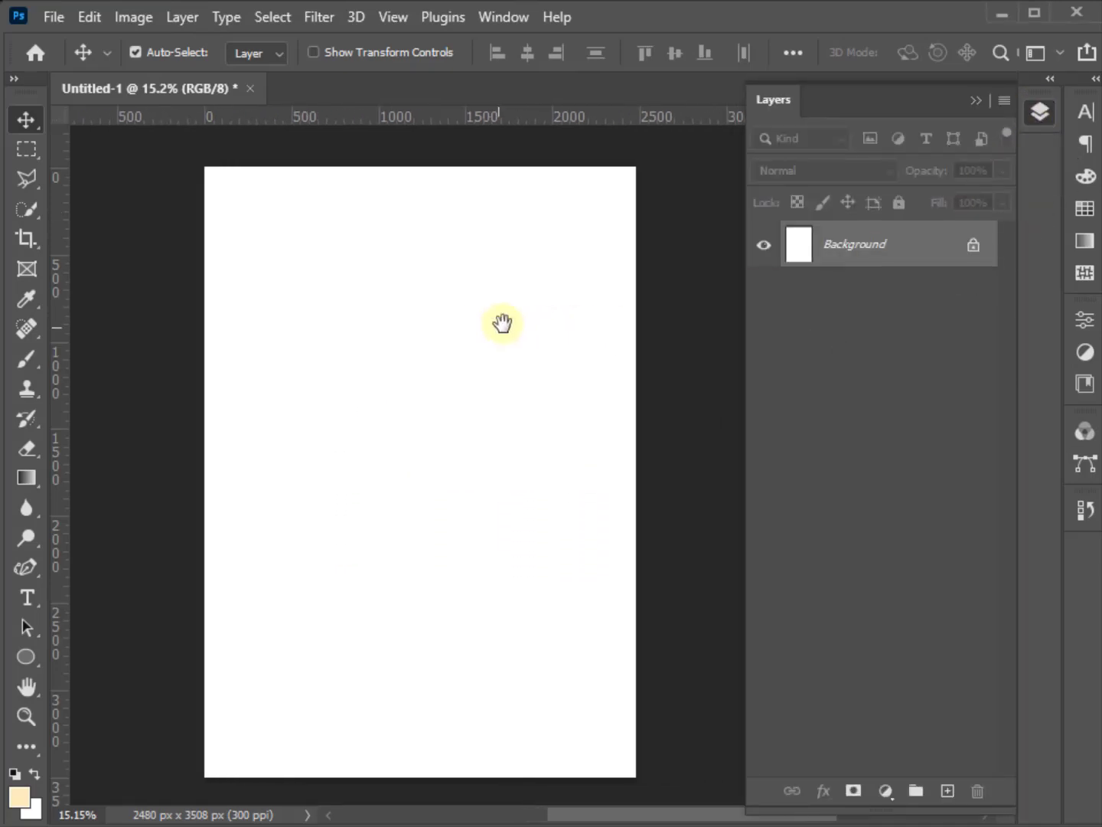
left_click(977, 101)
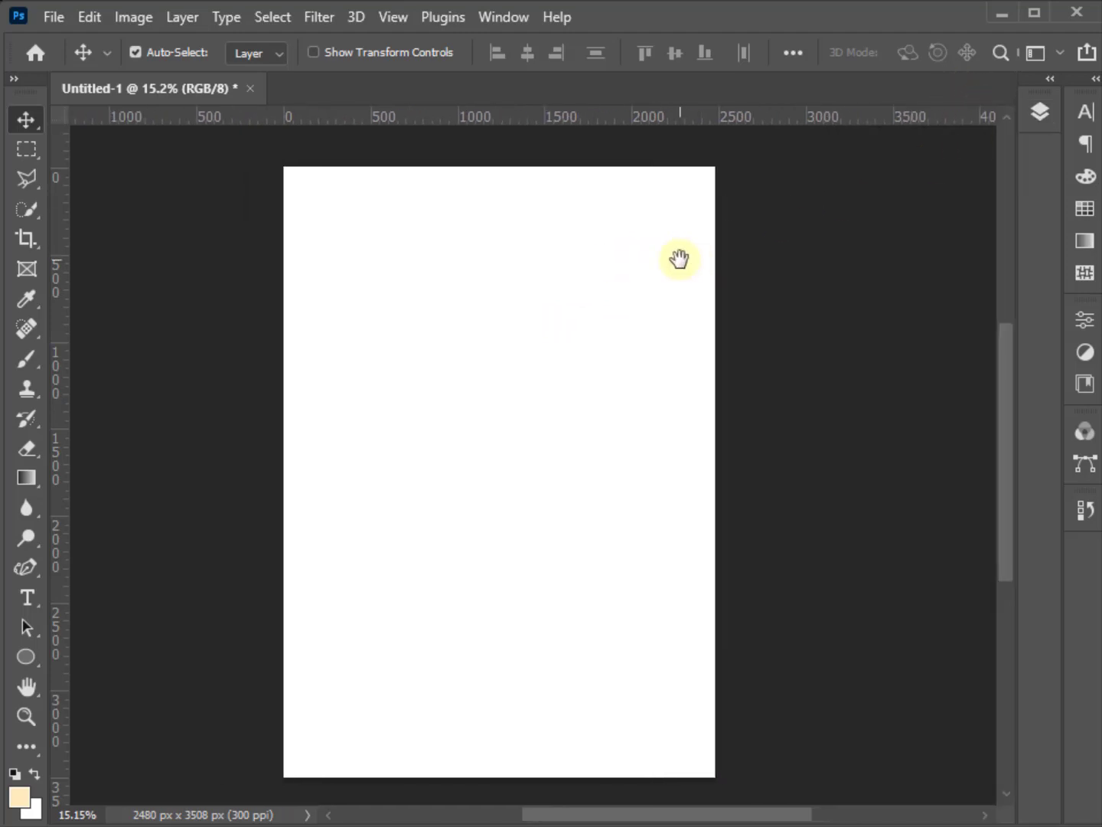
left_click_drag(678, 285, 658, 282)
mouse_move(559, 118)
left_mouse_down()
mouse_move(506, 781)
mouse_move(497, 764)
left_mouse_up()
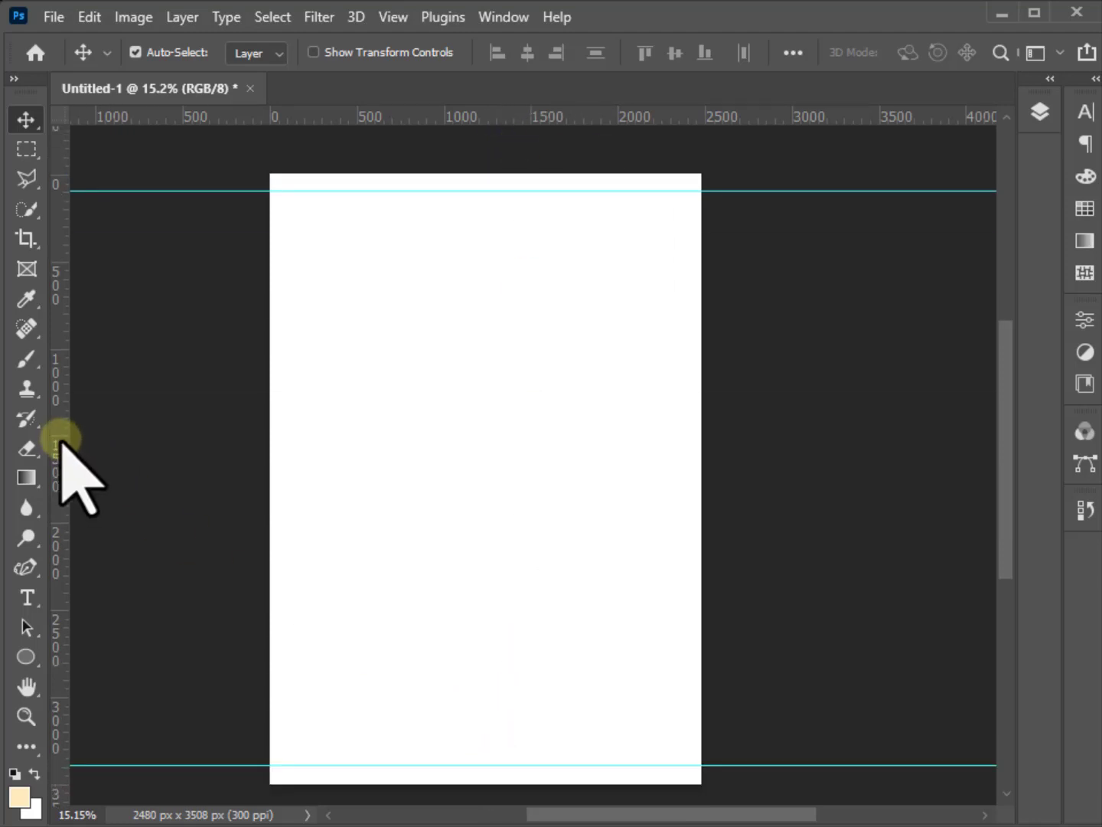
Add a vertical guide at the page's left edge.
mouse_move(59, 442)
left_mouse_down()
mouse_move(707, 523)
mouse_move(689, 508)
left_mouse_up()
scroll(357, 395, "down", 2)
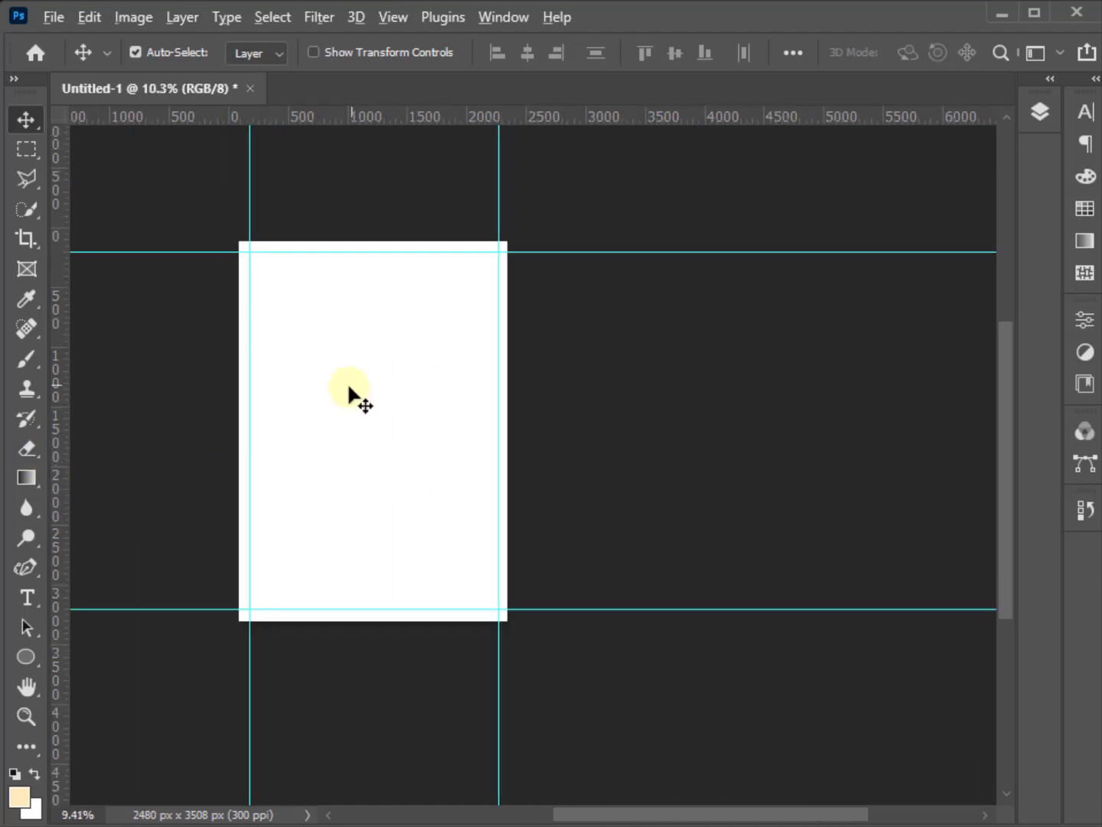
scroll(357, 395, "down", 1)
Start a wavy path with the Curvature Pen above the page's top-left.
left_click(25, 568)
left_click(134, 610)
left_click(242, 214)
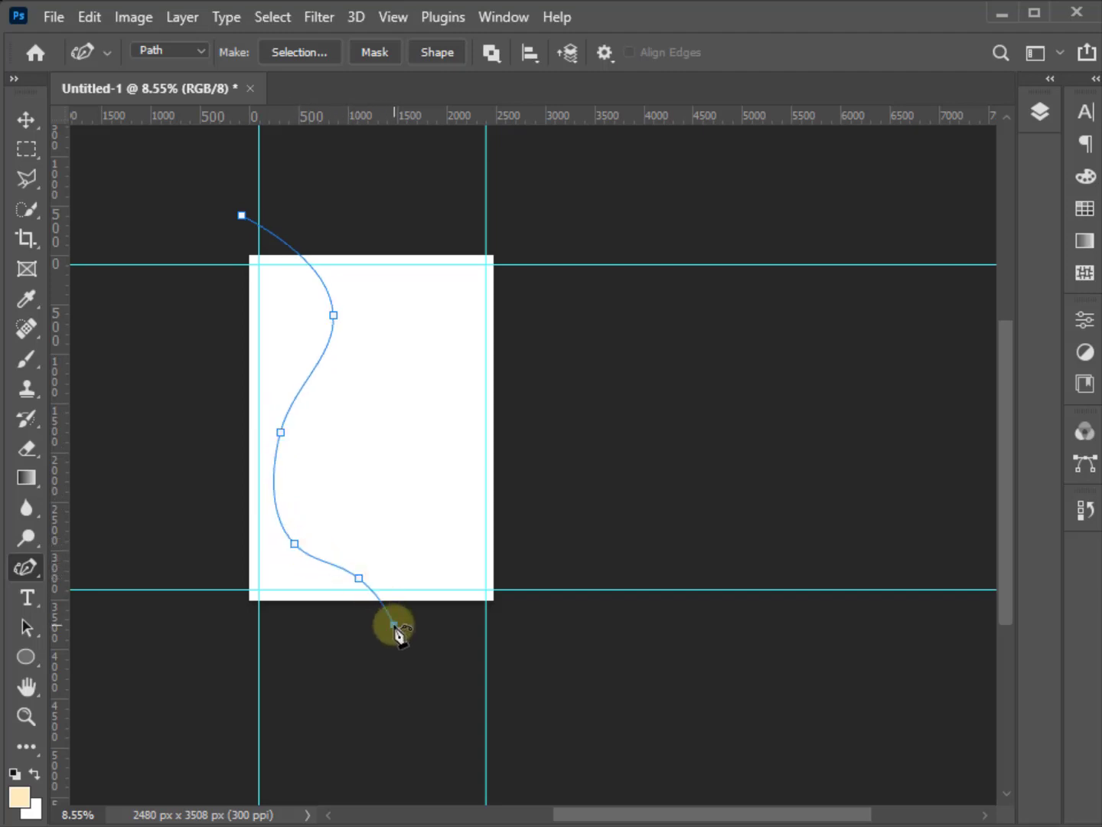
Finish the curved path around the left side and convert it to a selection.
left_click(173, 627)
left_click(167, 294)
left_click(242, 215)
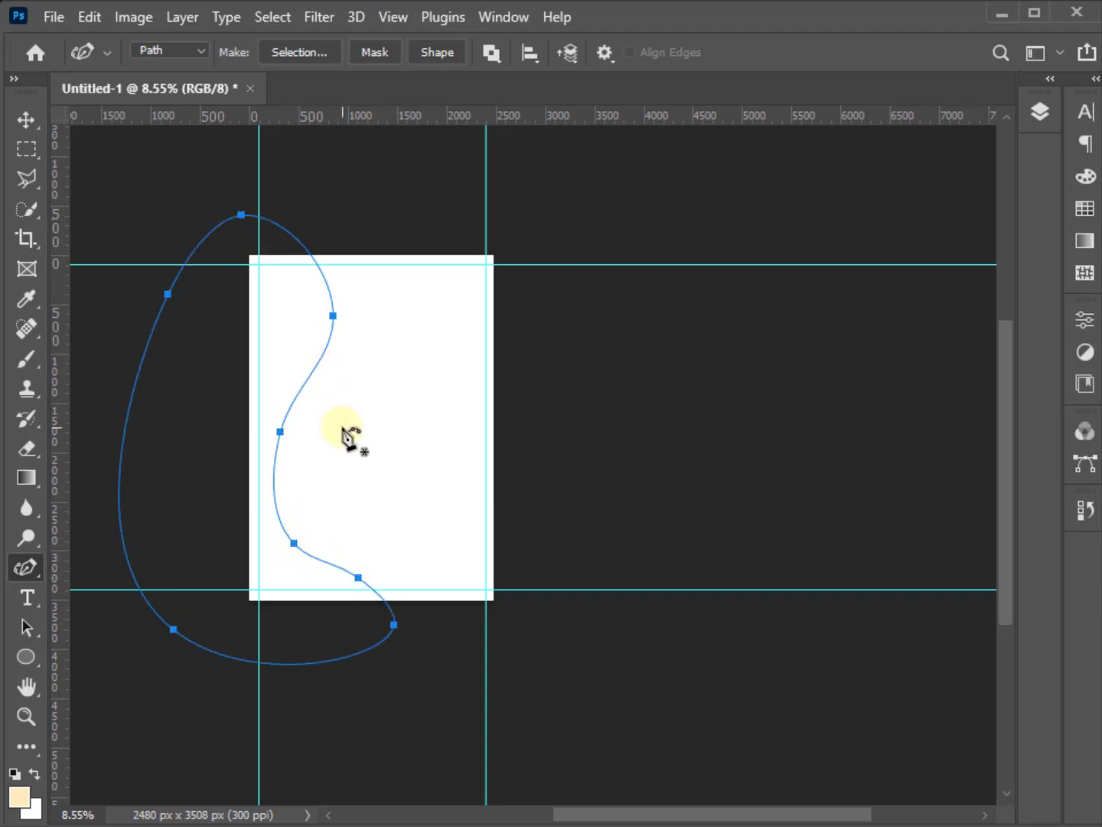
key("ctrl+Return")
left_click_drag(352, 437, 306, 451)
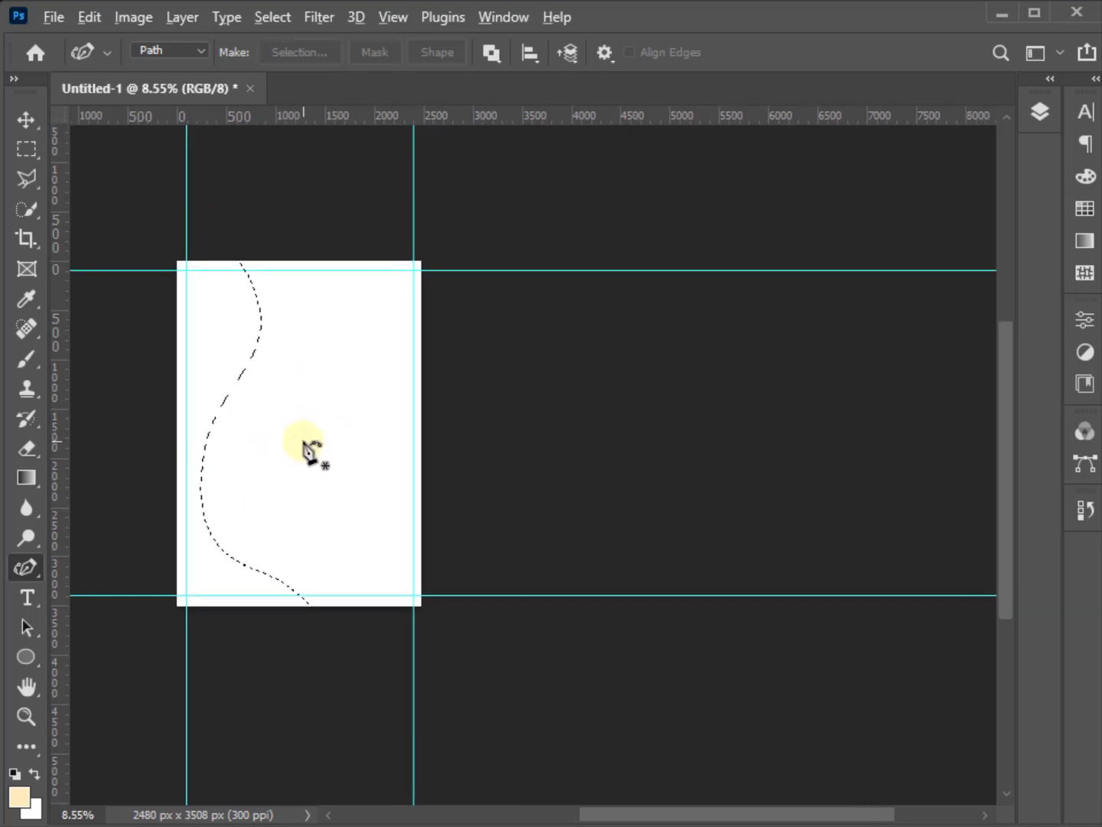
scroll(307, 451, "up", 1)
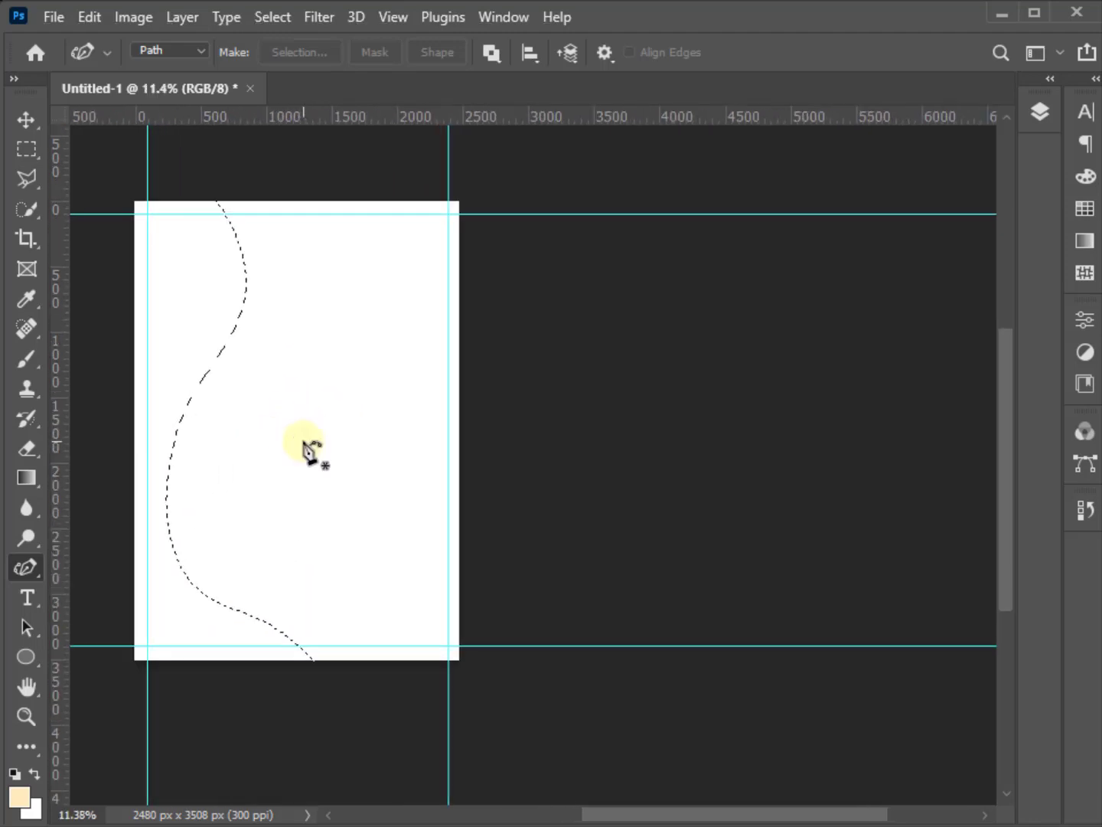
Fill the selection with a bright cyan Solid Color fill layer.
left_click(1040, 112)
left_click(886, 790)
left_click(896, 390)
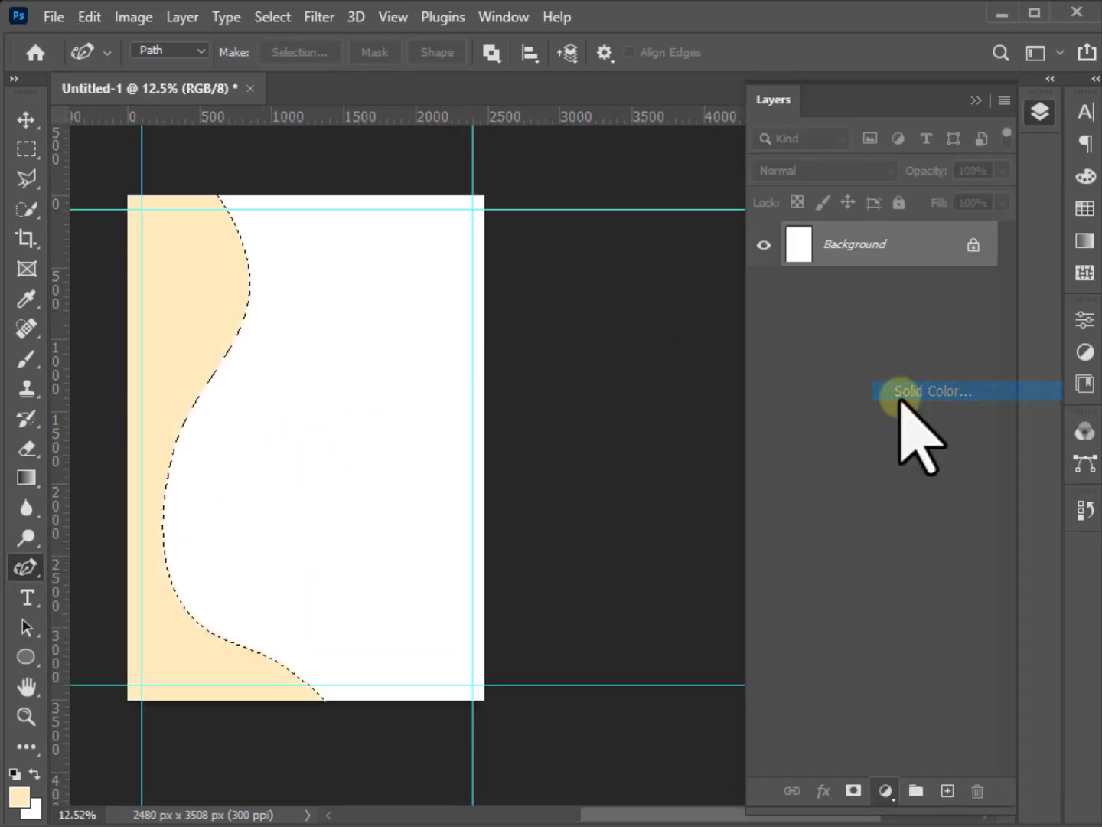
left_click(809, 470)
left_click_drag(810, 468, 800, 456)
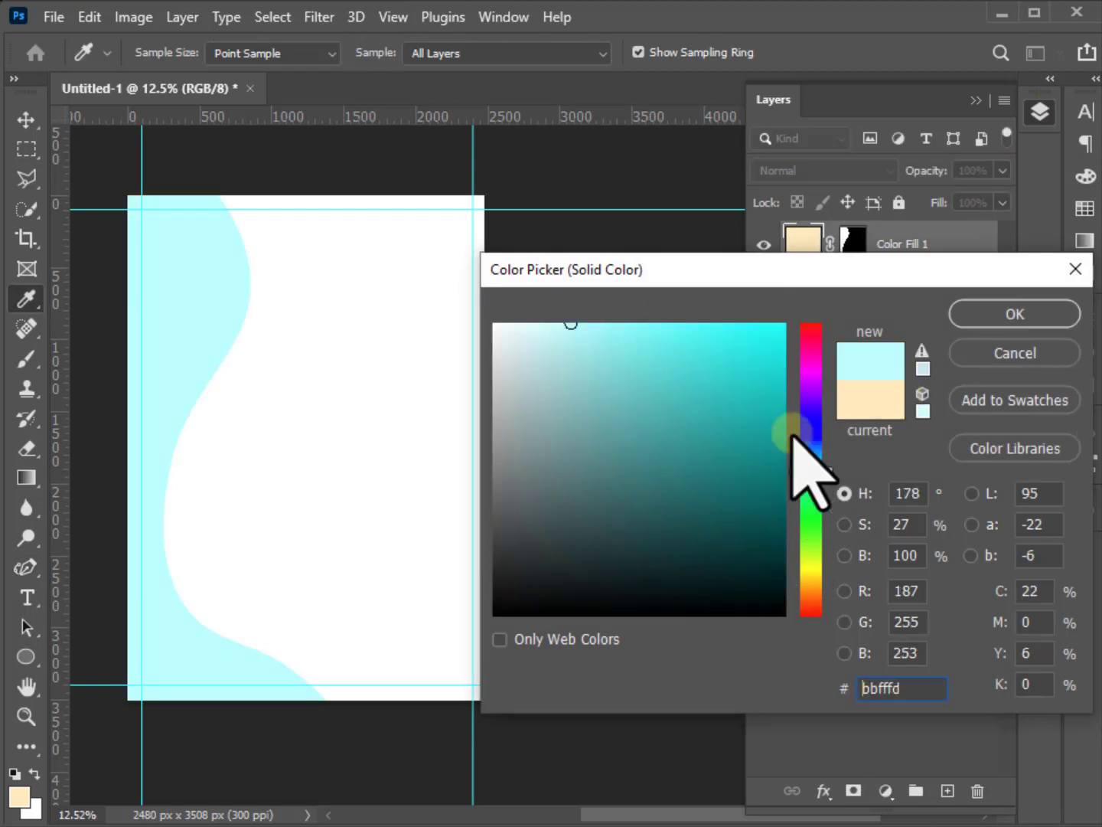
left_click_drag(780, 328, 792, 312)
left_click(1015, 314)
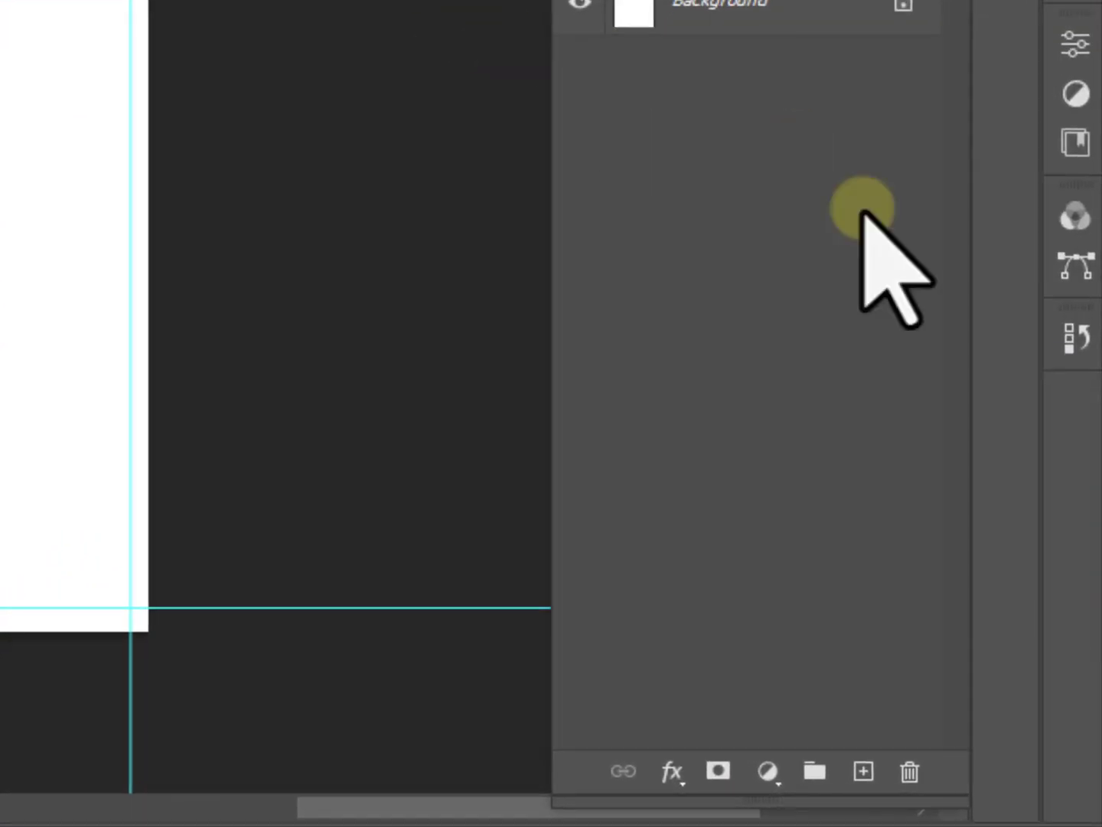
Give Color Fill 1 a drop shadow: 40% opacity, -139° angle, 26 px distance, 73 px size.
left_click(677, 772)
left_click(731, 745)
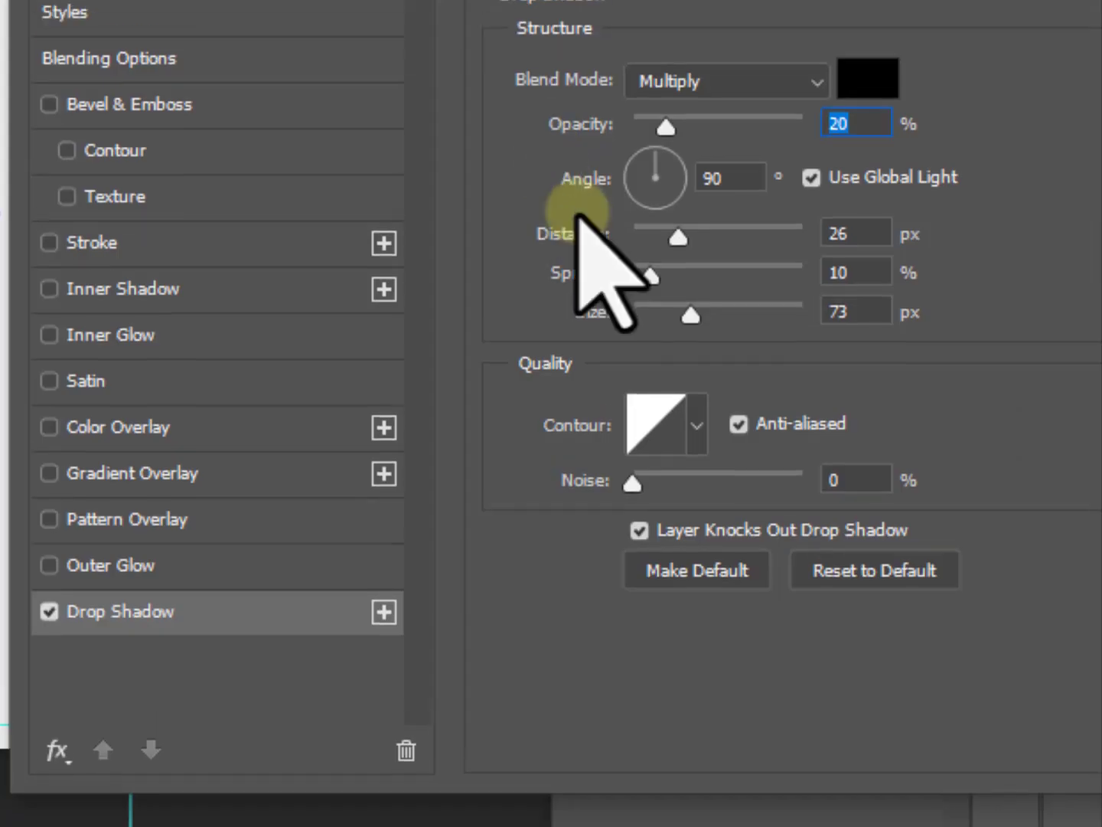
left_click_drag(665, 210, 678, 218)
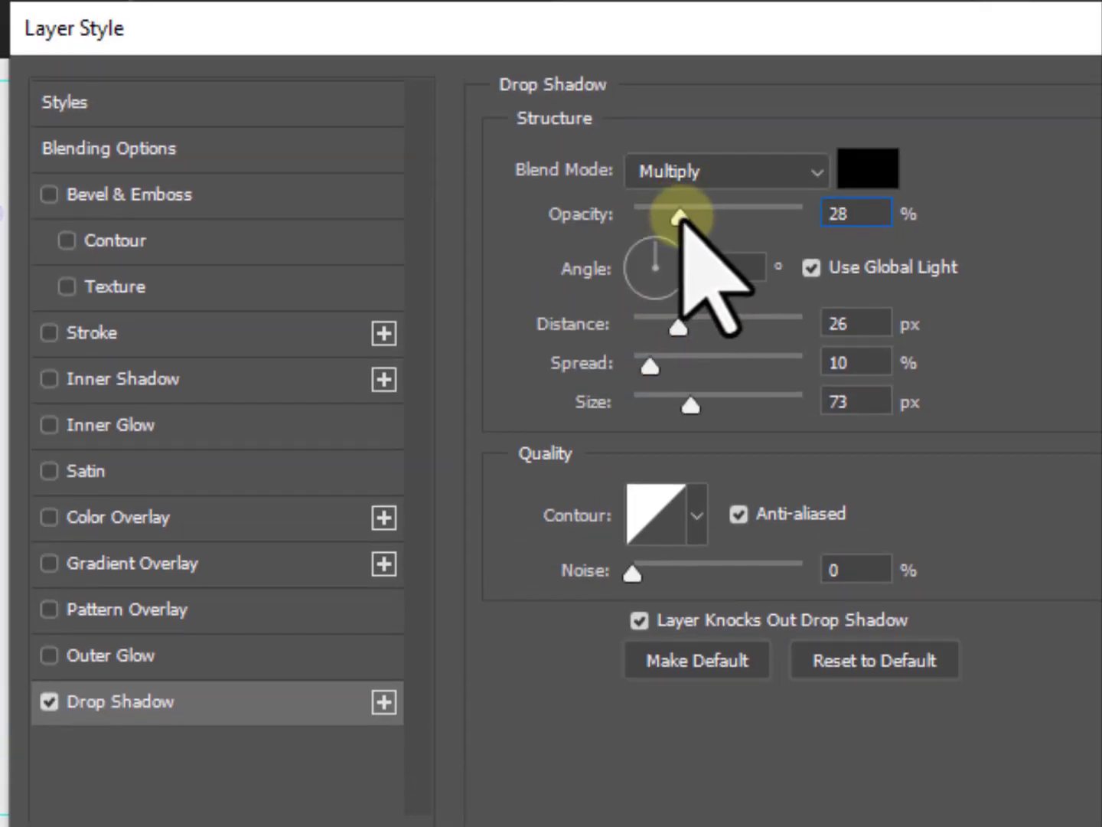
left_click_drag(657, 271, 629, 295)
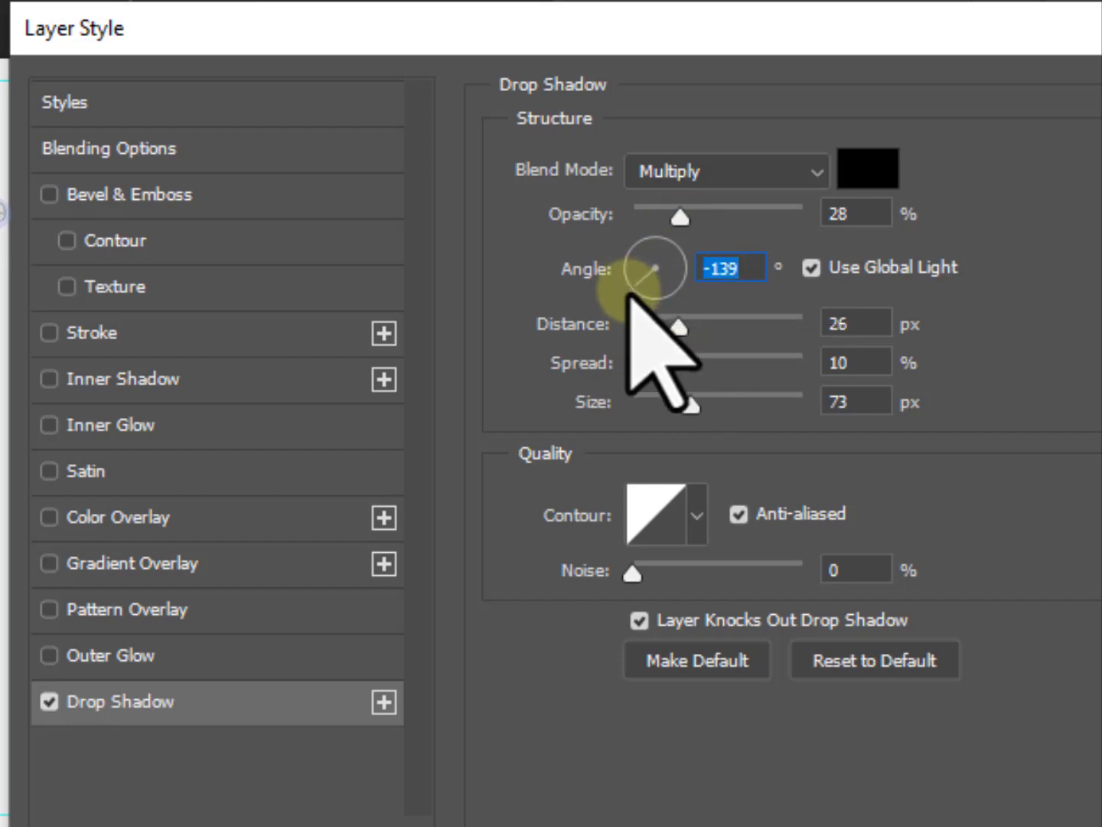
left_click_drag(679, 218, 700, 218)
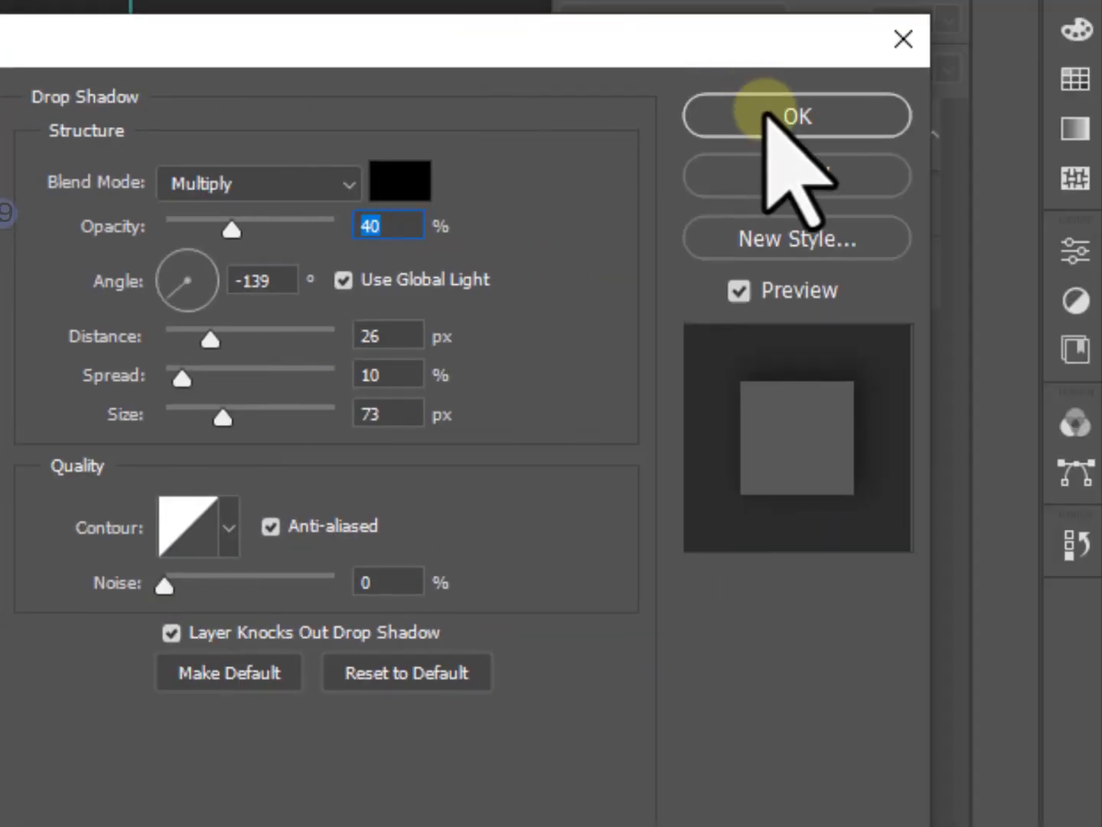
left_click(774, 124)
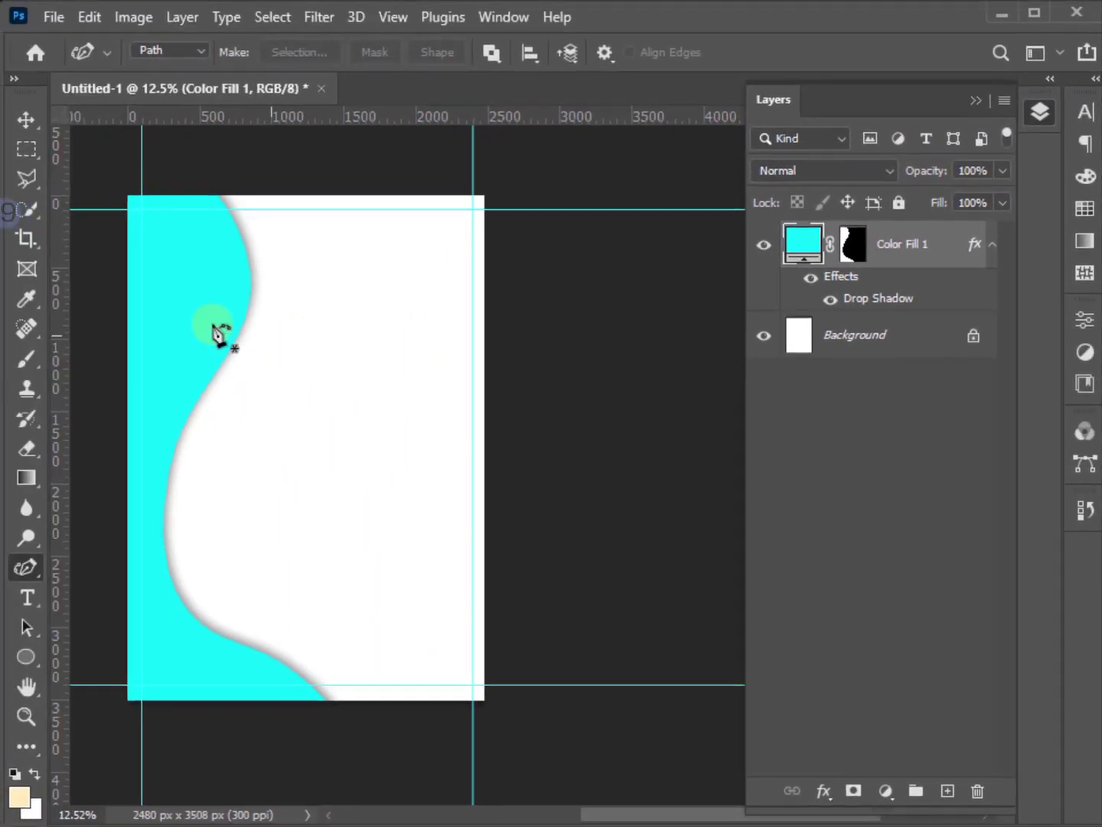
Draw a peach ellipse circle near the page centre with no outline.
left_click(27, 120)
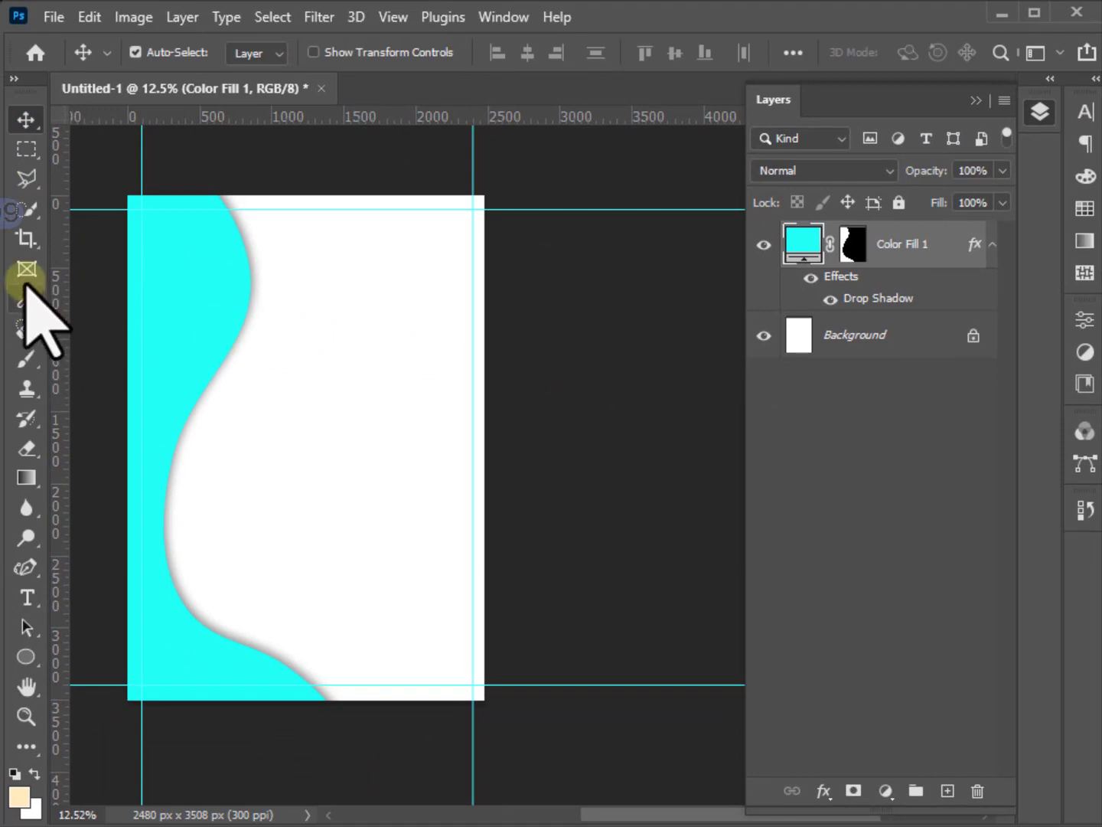
left_click(25, 658)
left_click(115, 684)
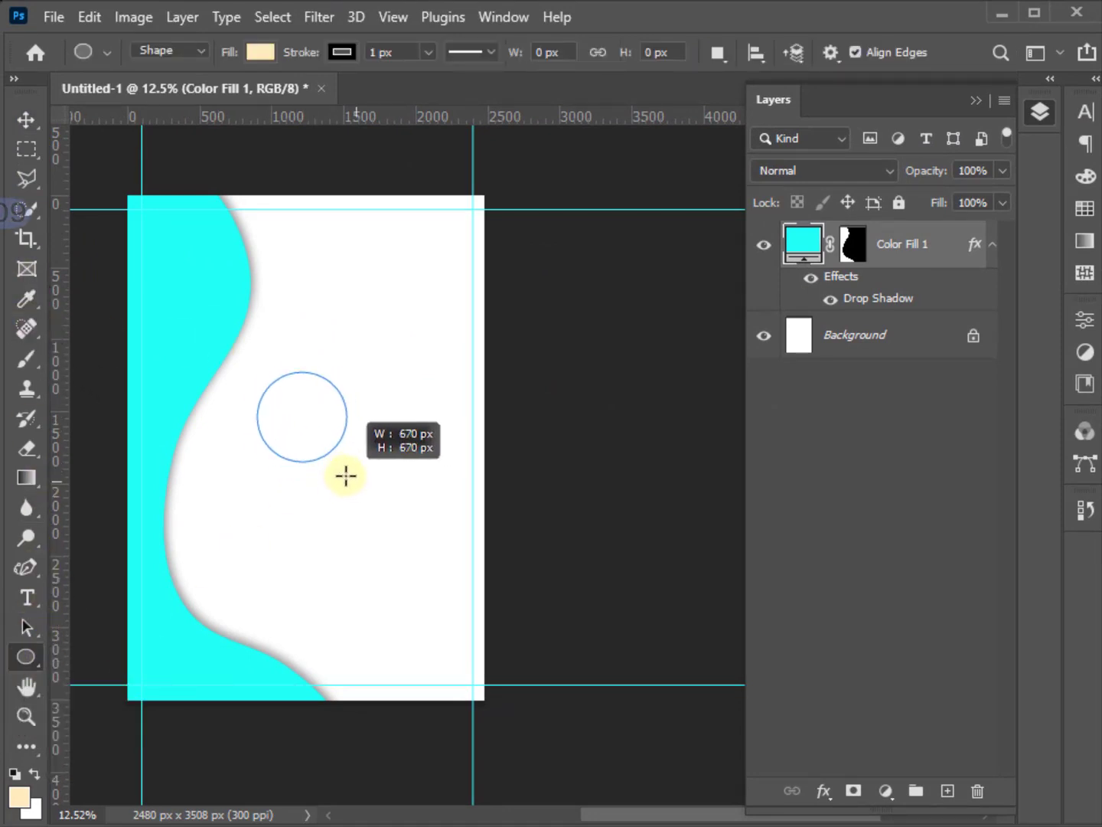
left_click_drag(322, 451, 342, 463)
left_click(29, 119)
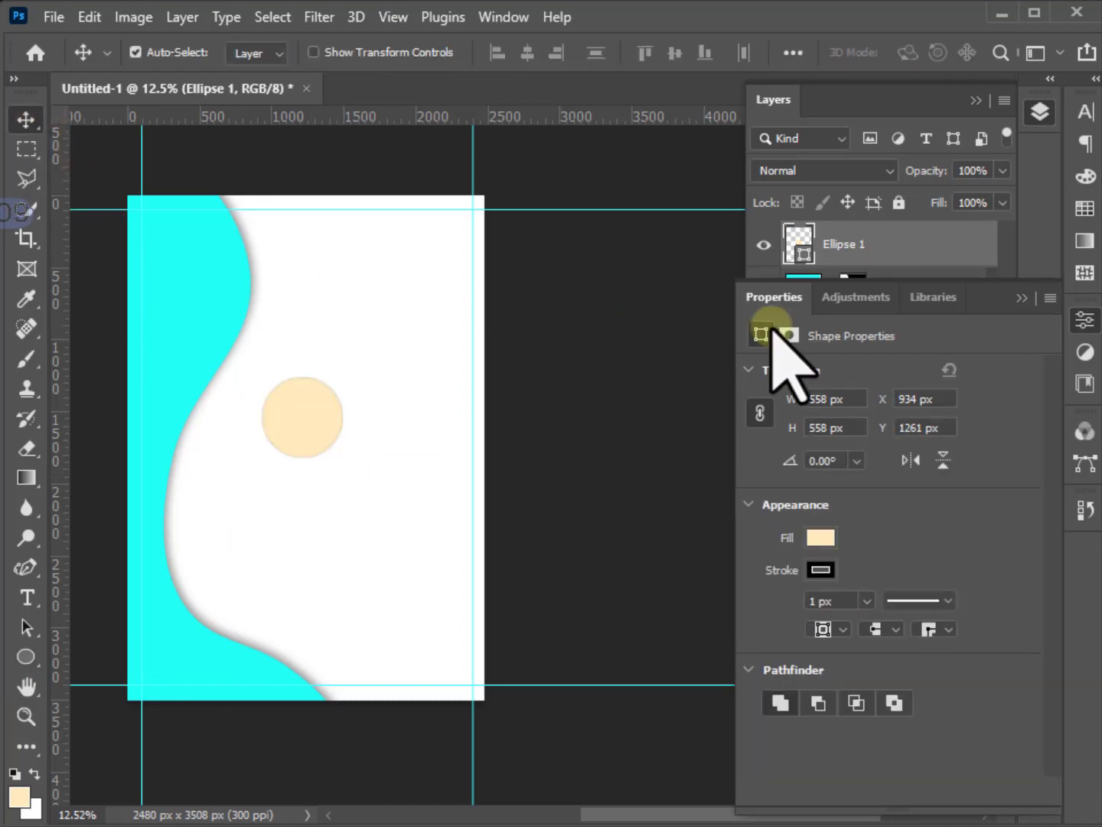
left_click(820, 569)
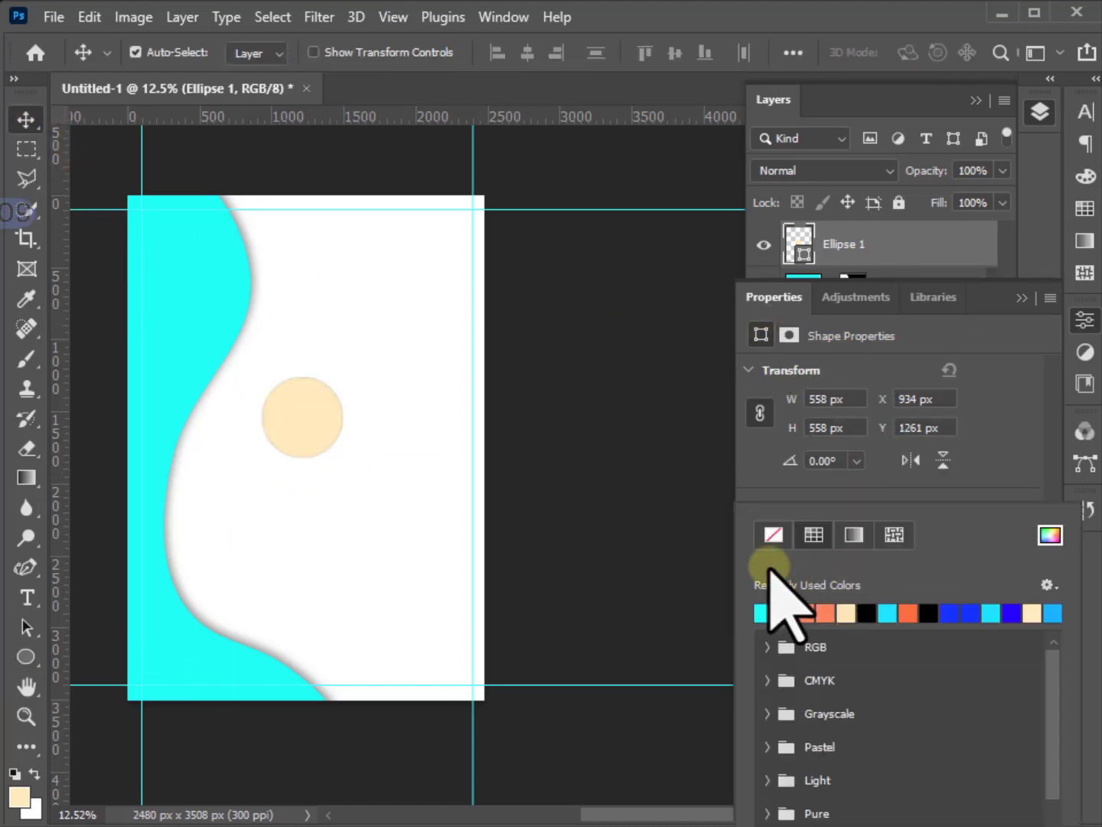
left_click(979, 492)
Move the circle to the cyan panel's top-left and scale it to about 120%.
left_click_drag(344, 438, 202, 291)
scroll(504, 451, "up", 2)
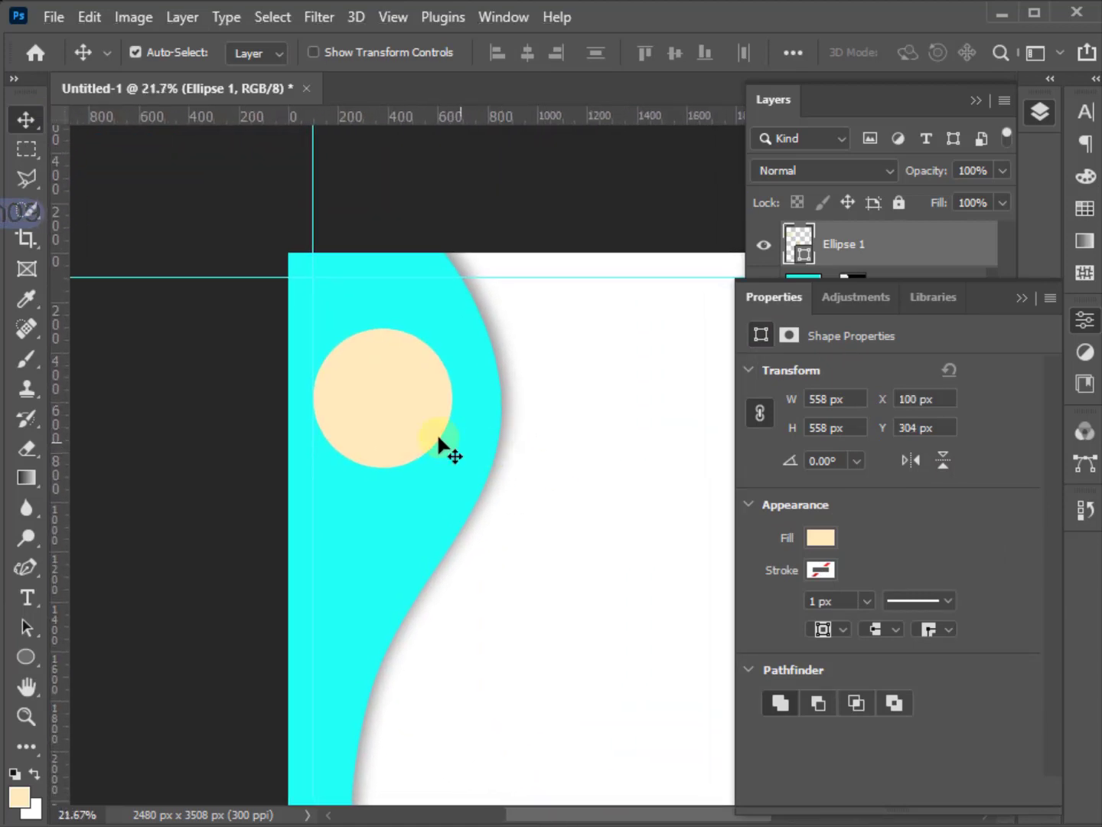
scroll(392, 424, "up", 1)
left_click_drag(392, 424, 389, 348)
scroll(386, 392, "down", 2)
key("ctrl+t")
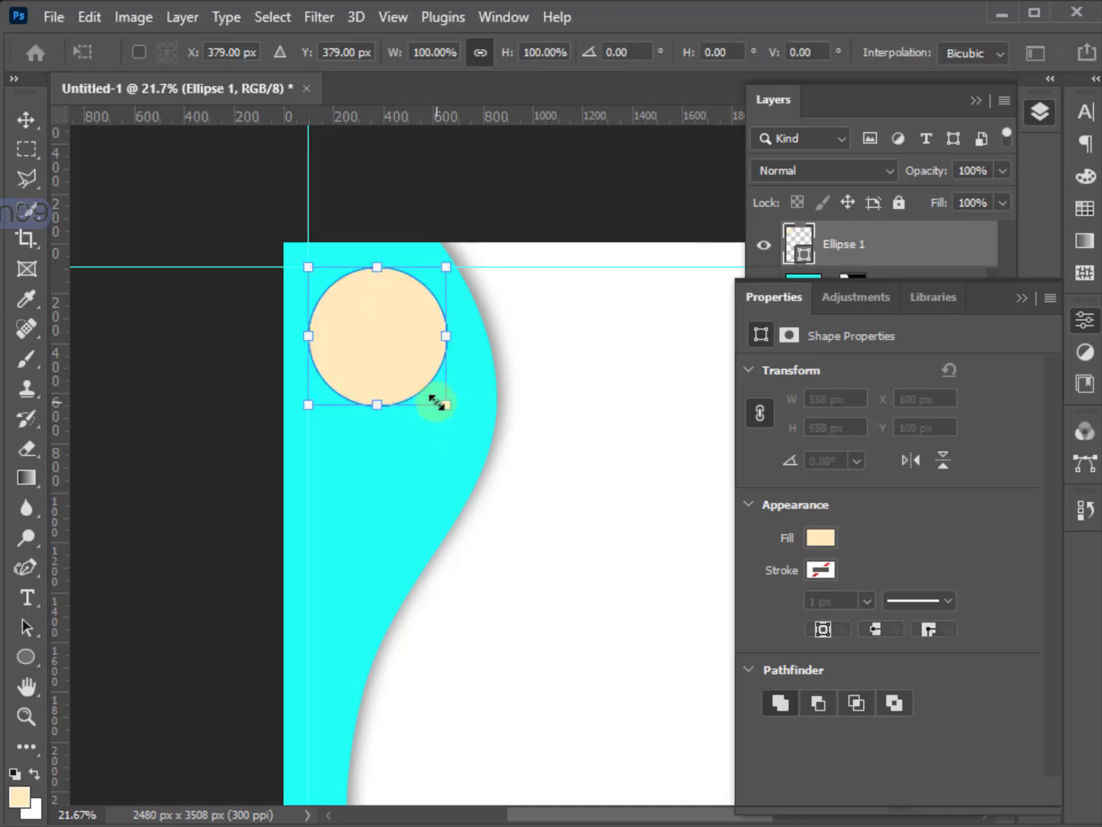
left_click_drag(449, 407, 478, 433)
scroll(478, 433, "down", 2)
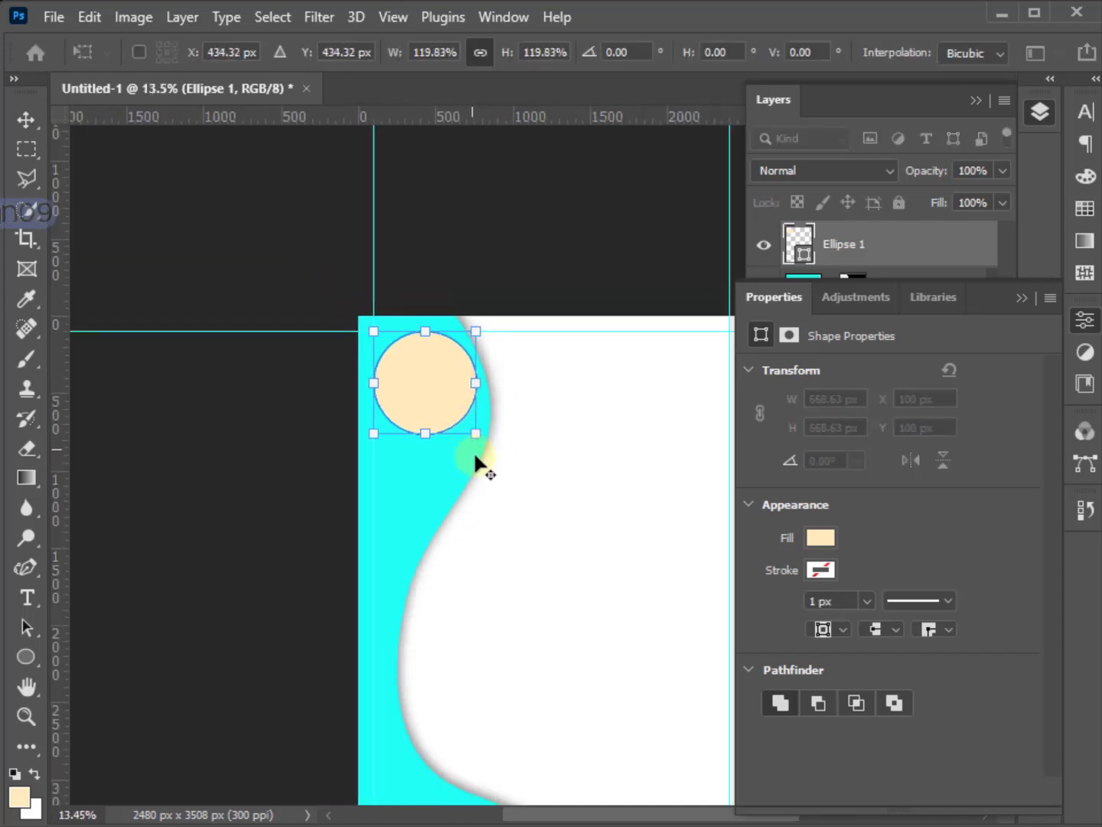
left_click_drag(403, 415, 396, 397)
left_click(26, 121)
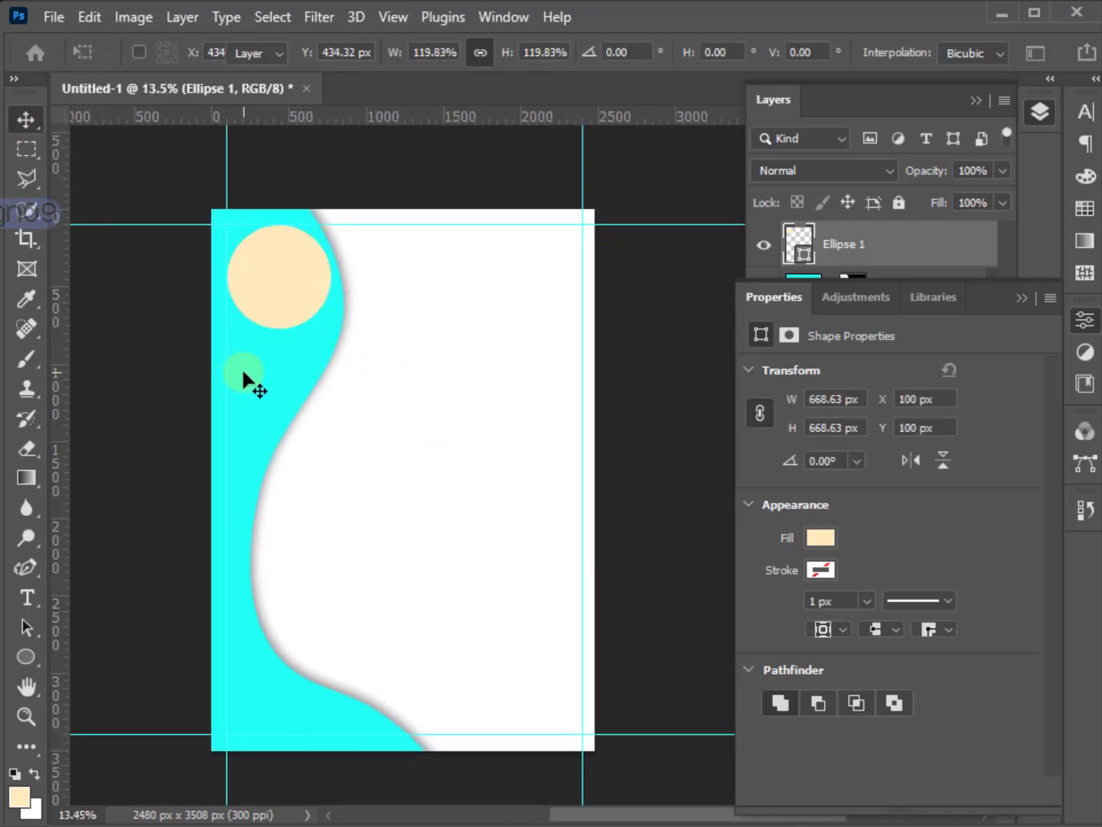
Select the cyan Color Fill 1 layer and begin transforming it.
left_click(249, 375)
key("ctrl")
left_click(1018, 300)
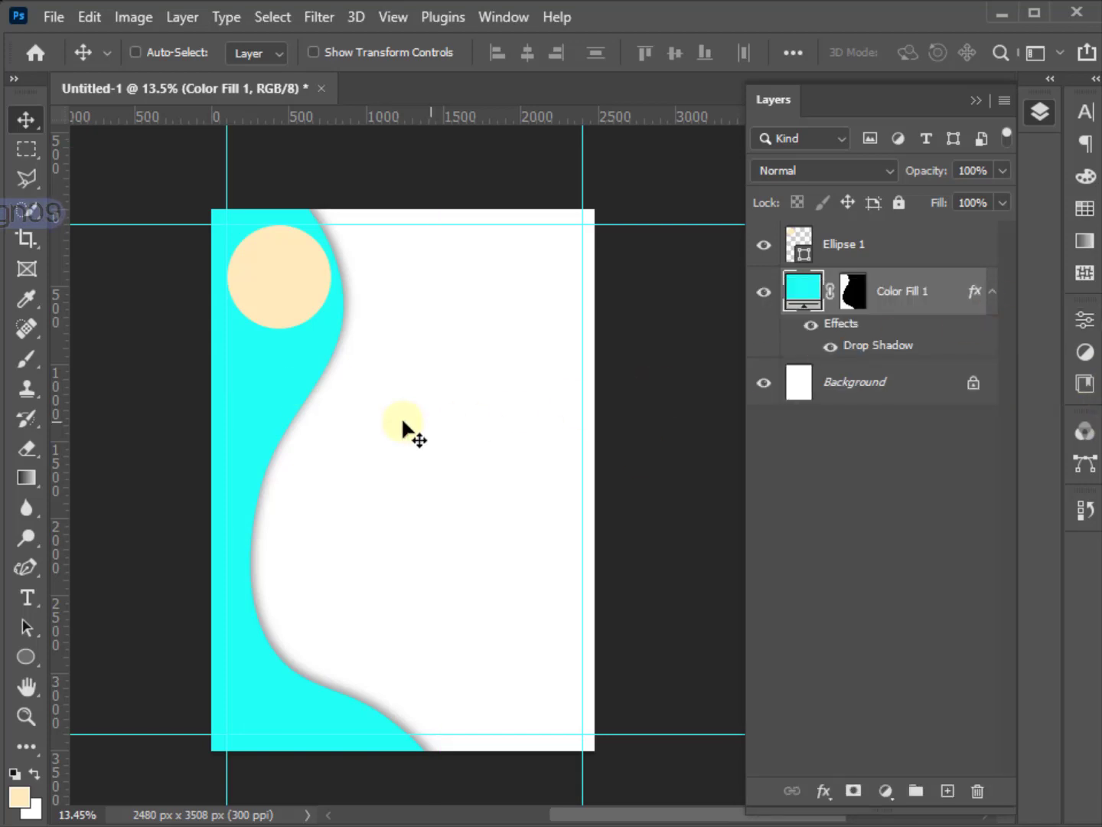
key("ctrl+t")
scroll(343, 328, "down", 1)
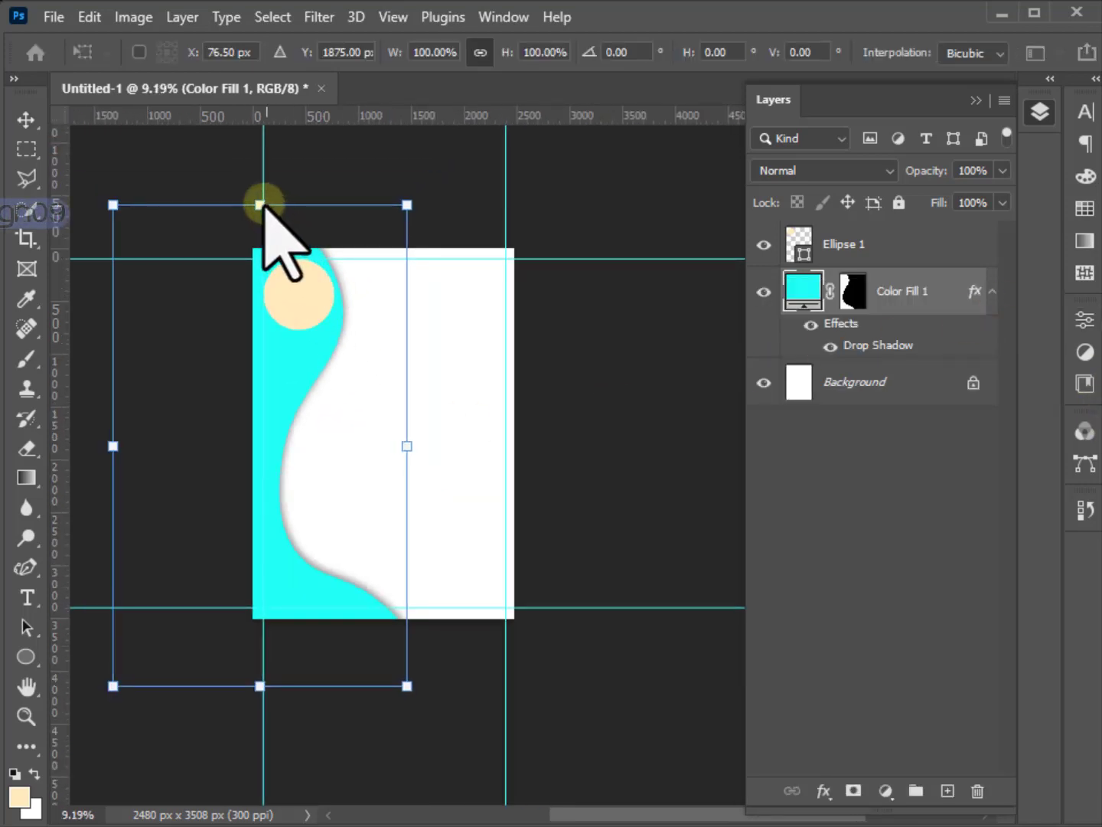
Stretch the cyan panel past the page's top and bottom edges.
left_click_drag(261, 205, 263, 188)
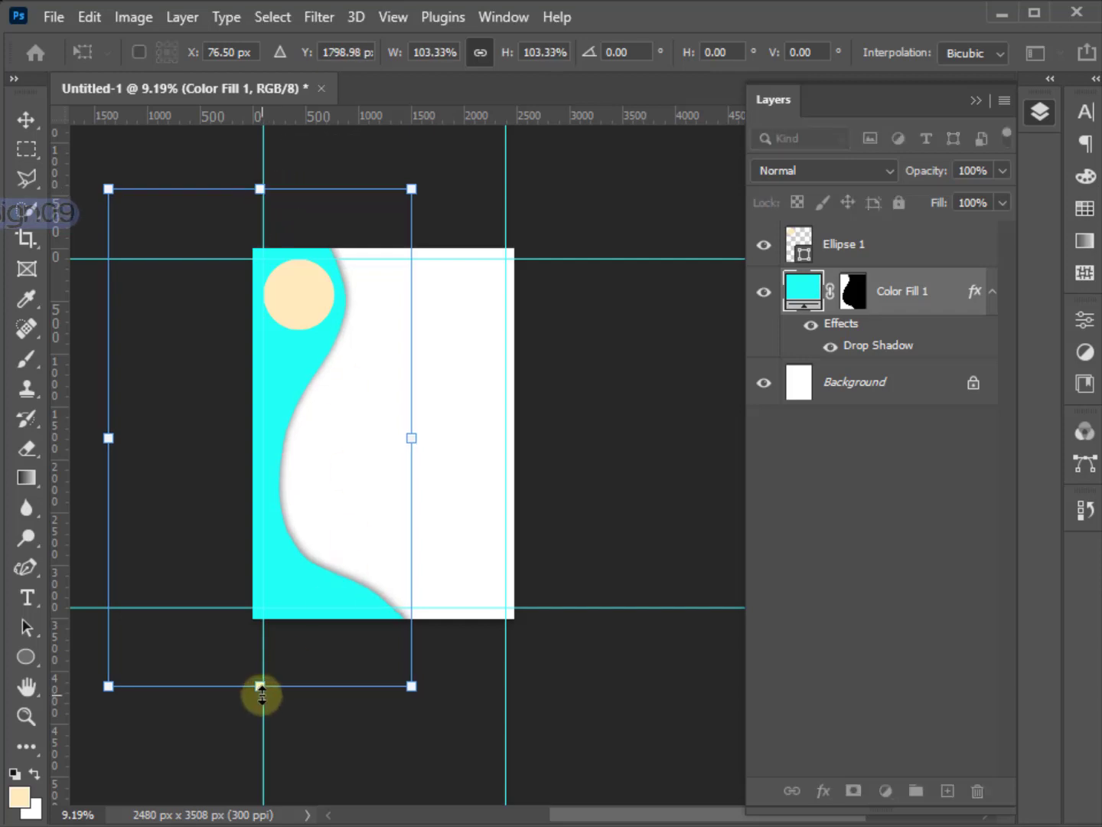
left_click_drag(260, 685, 260, 724)
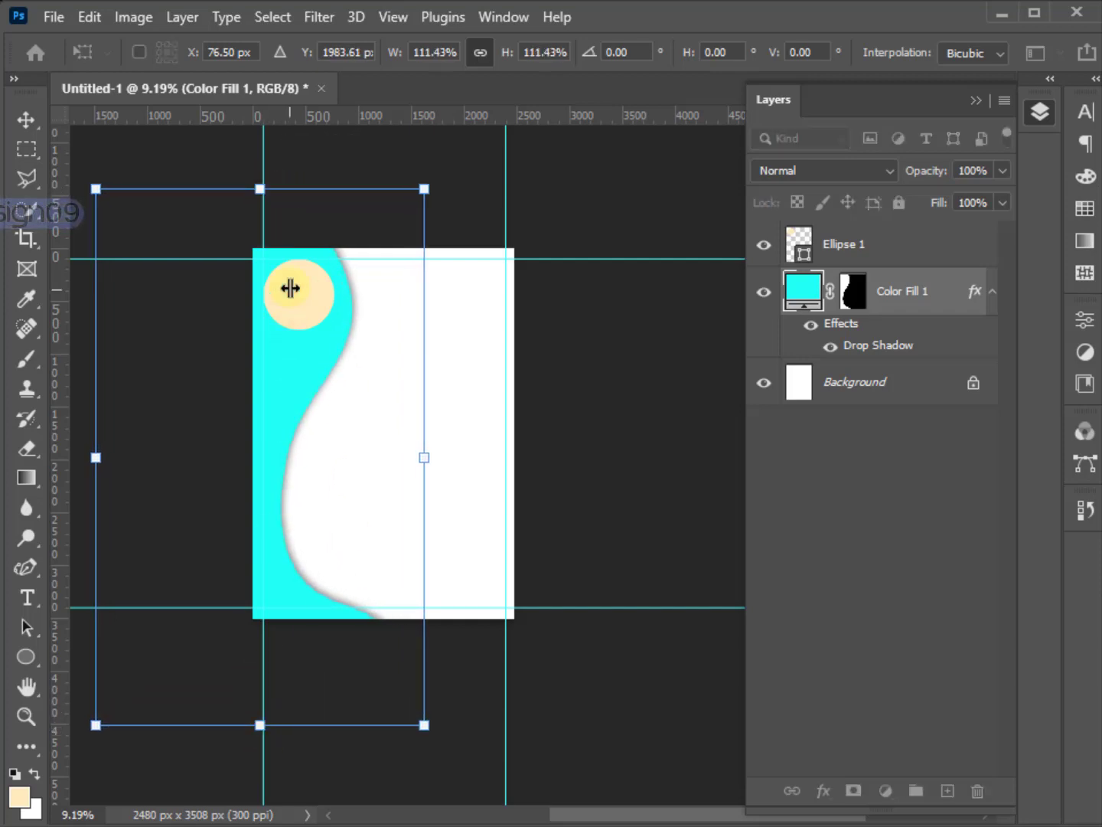
left_click_drag(263, 189, 260, 180)
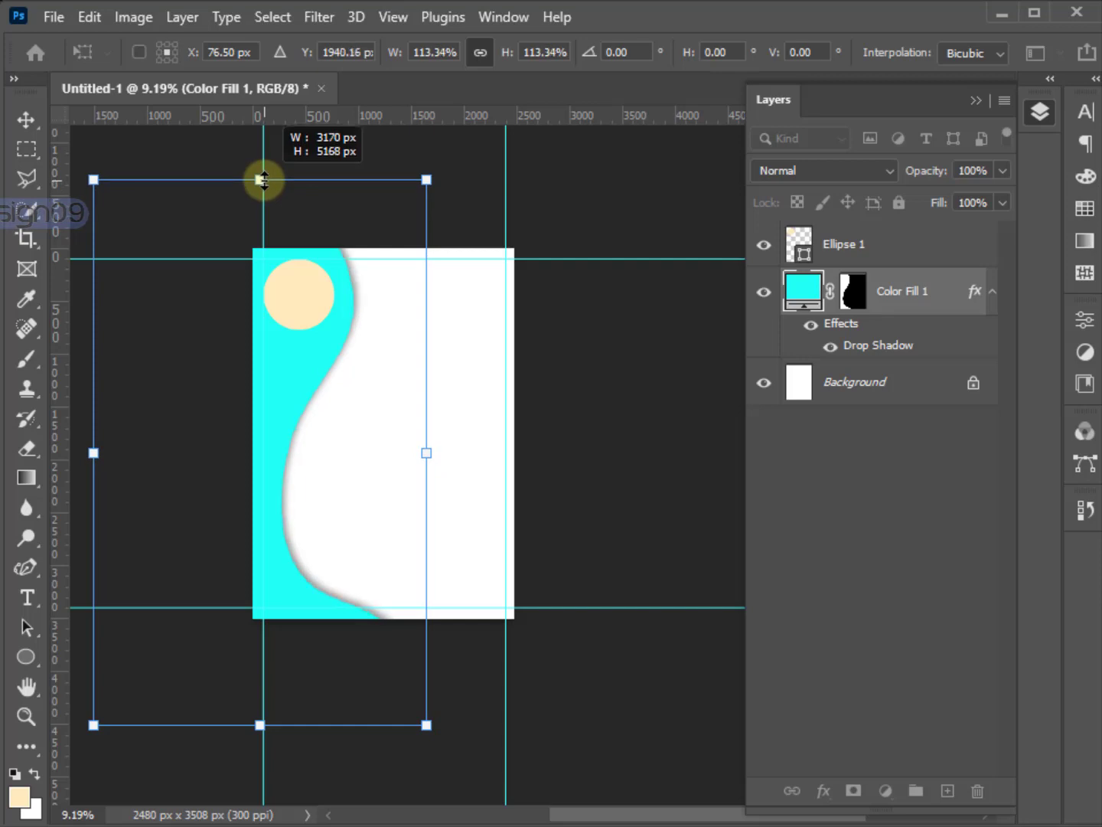
key("Return")
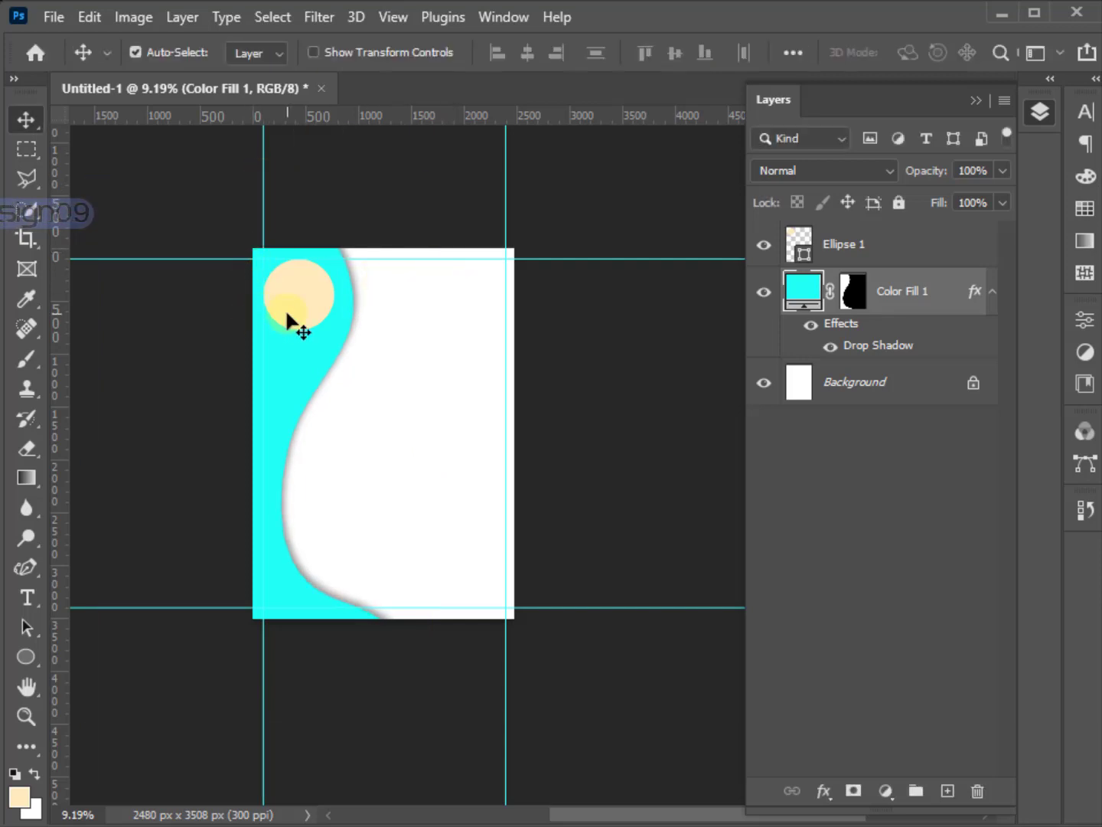
Enlarge the peach Ellipse 1 circle to about 752 px.
scroll(285, 308, "up", 2)
scroll(301, 311, "up", 1)
left_click(303, 335, "ctrl")
key("ctrl+t")
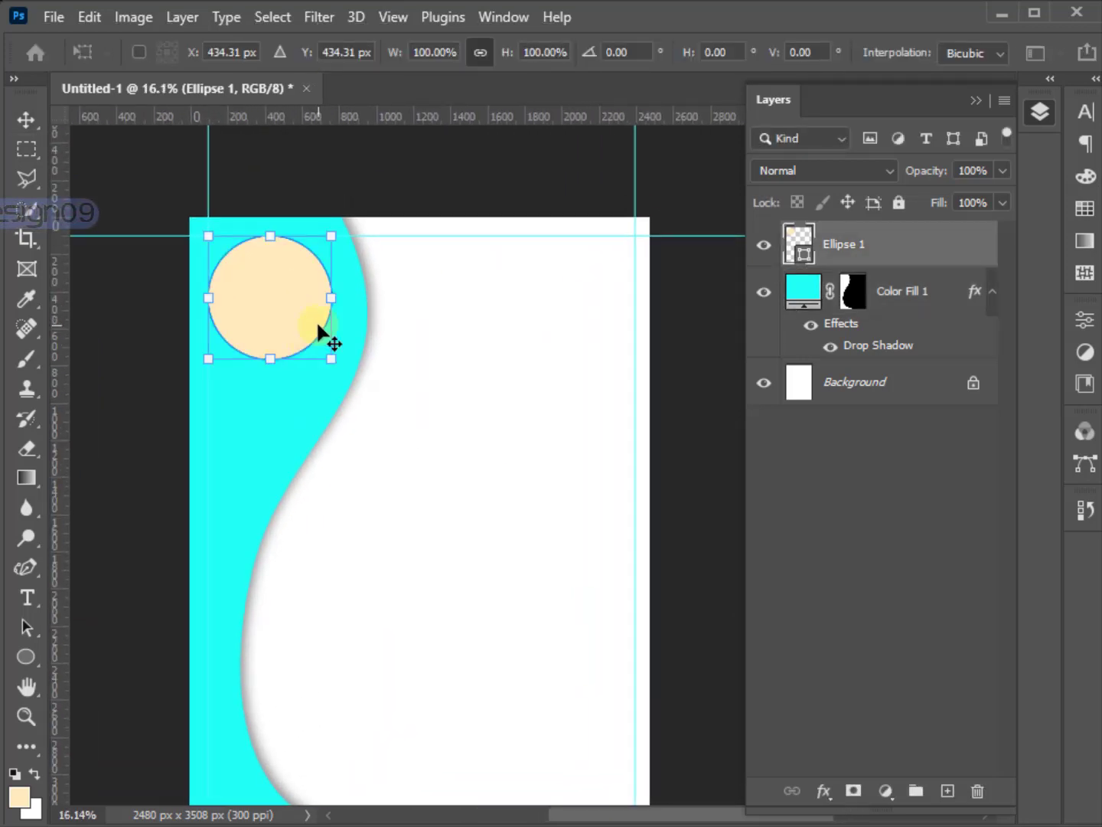
mouse_move(333, 359)
left_mouse_down()
mouse_move(352, 377)
mouse_move(306, 373)
left_mouse_up()
key("Return")
scroll(352, 356, "down", 1)
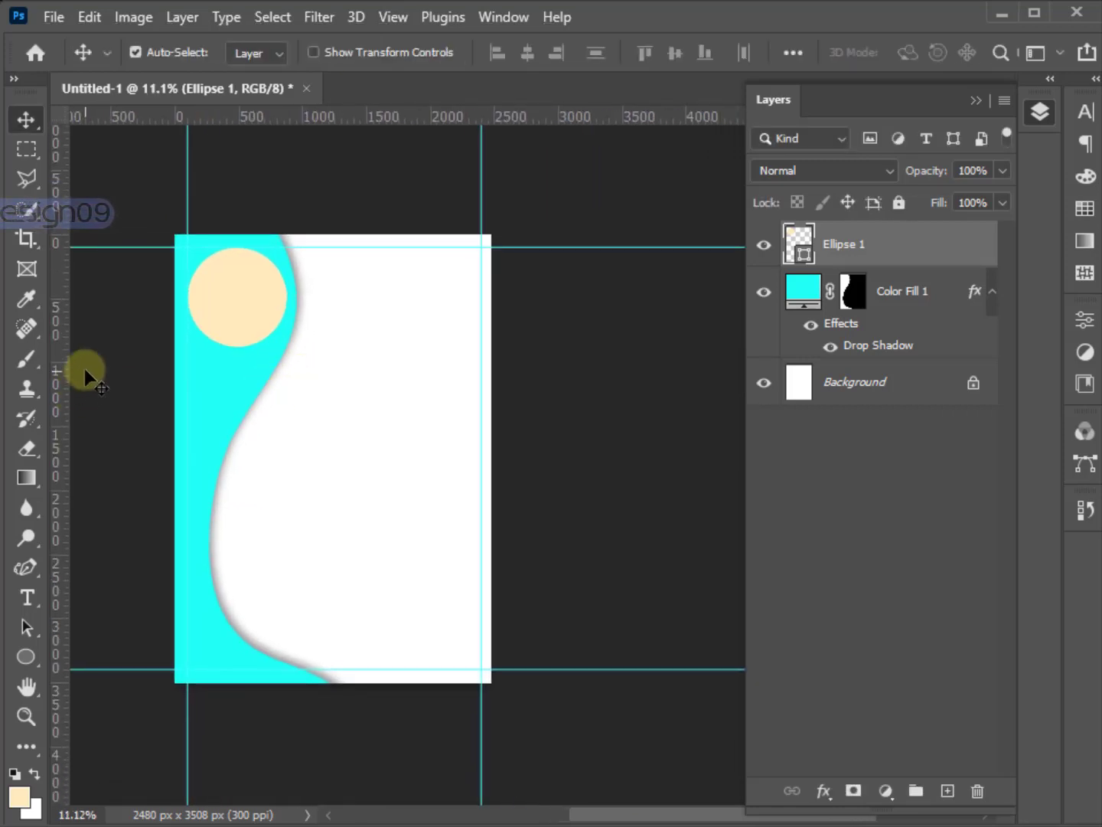
Fill a thin full-height strip with a #ffe6bb peach Solid Color layer.
left_click(27, 149)
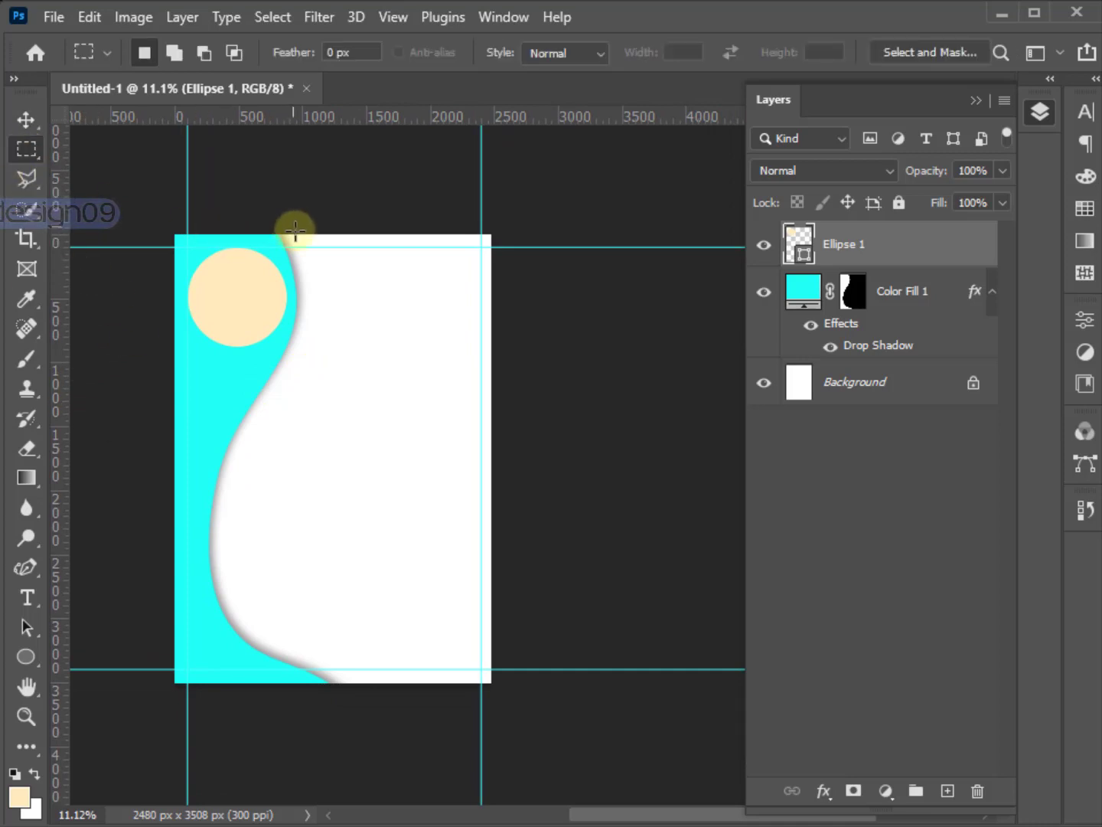
left_click_drag(303, 234, 309, 696)
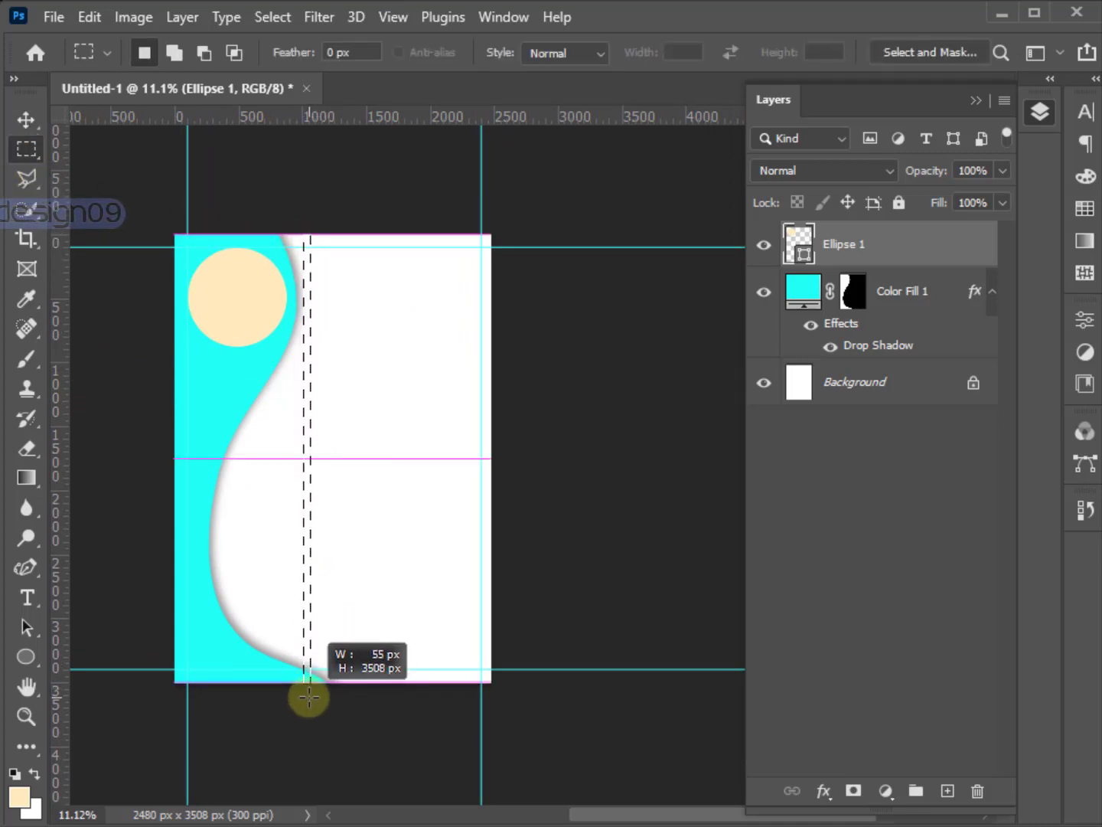
scroll(303, 598, "up", 1)
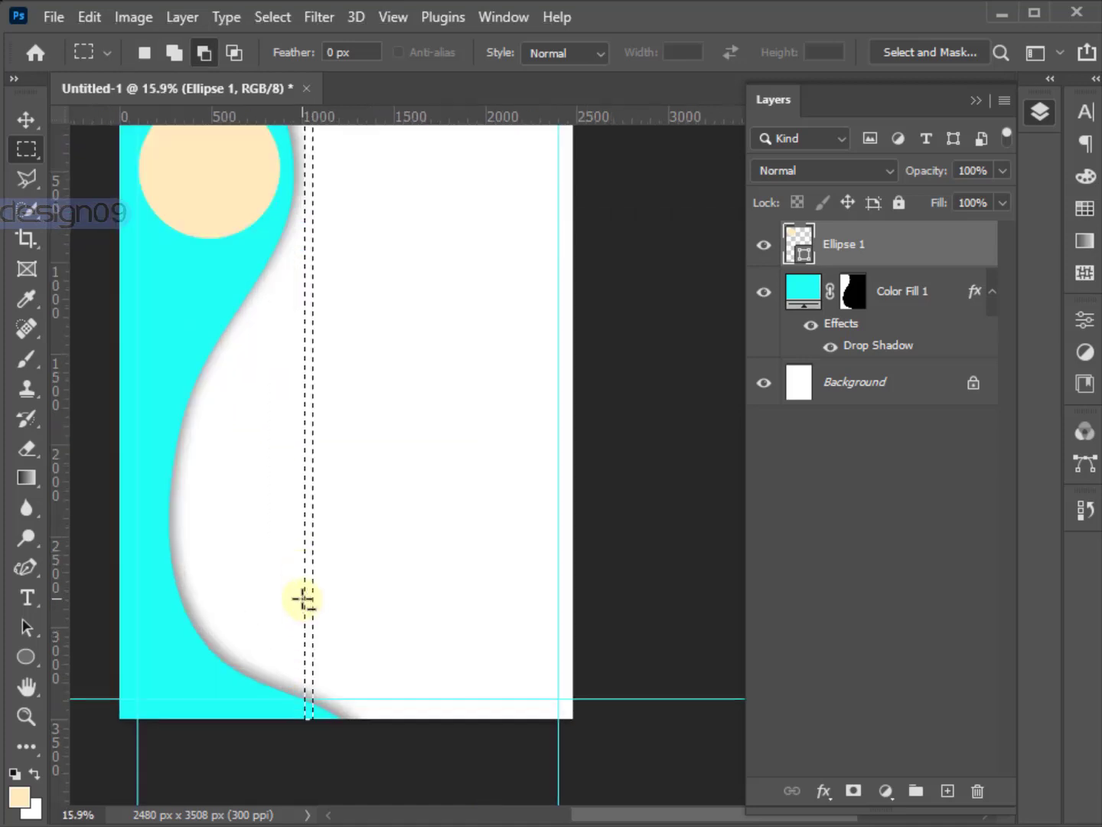
scroll(321, 585, "up", 1)
scroll(313, 513, "down", 1)
scroll(308, 485, "down", 1)
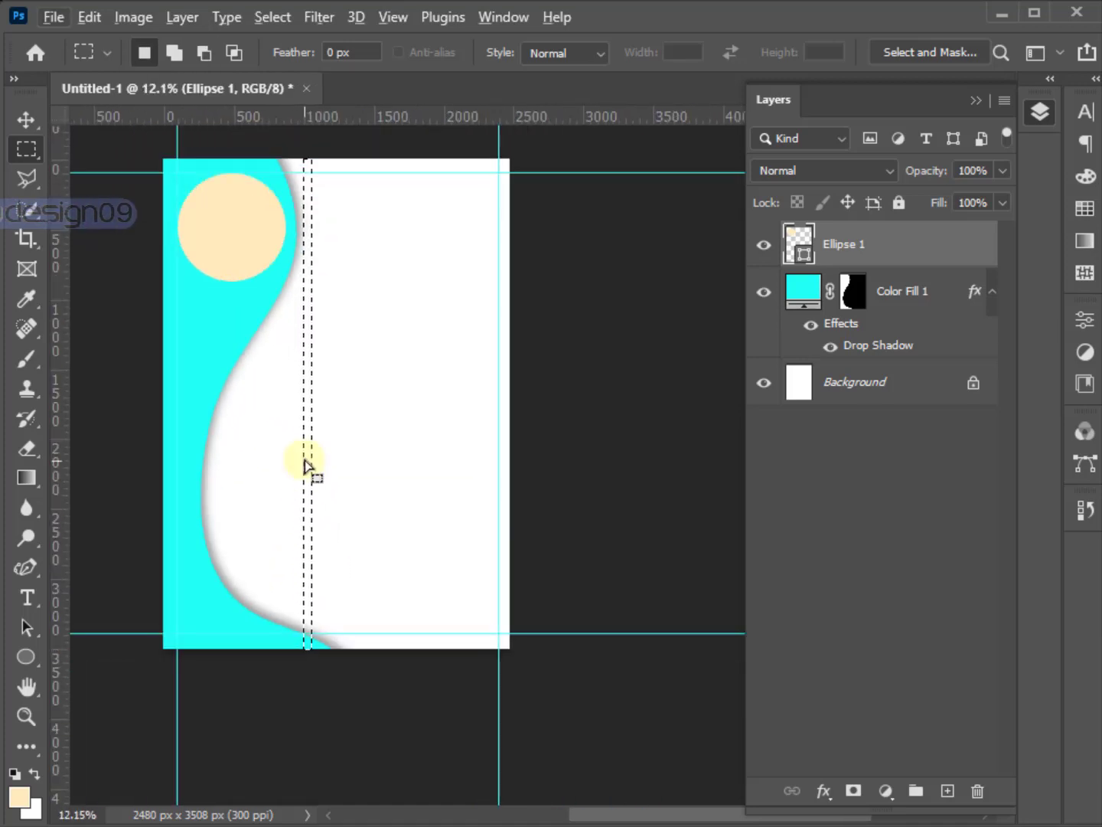
left_click_drag(307, 462, 299, 512)
left_click(885, 789)
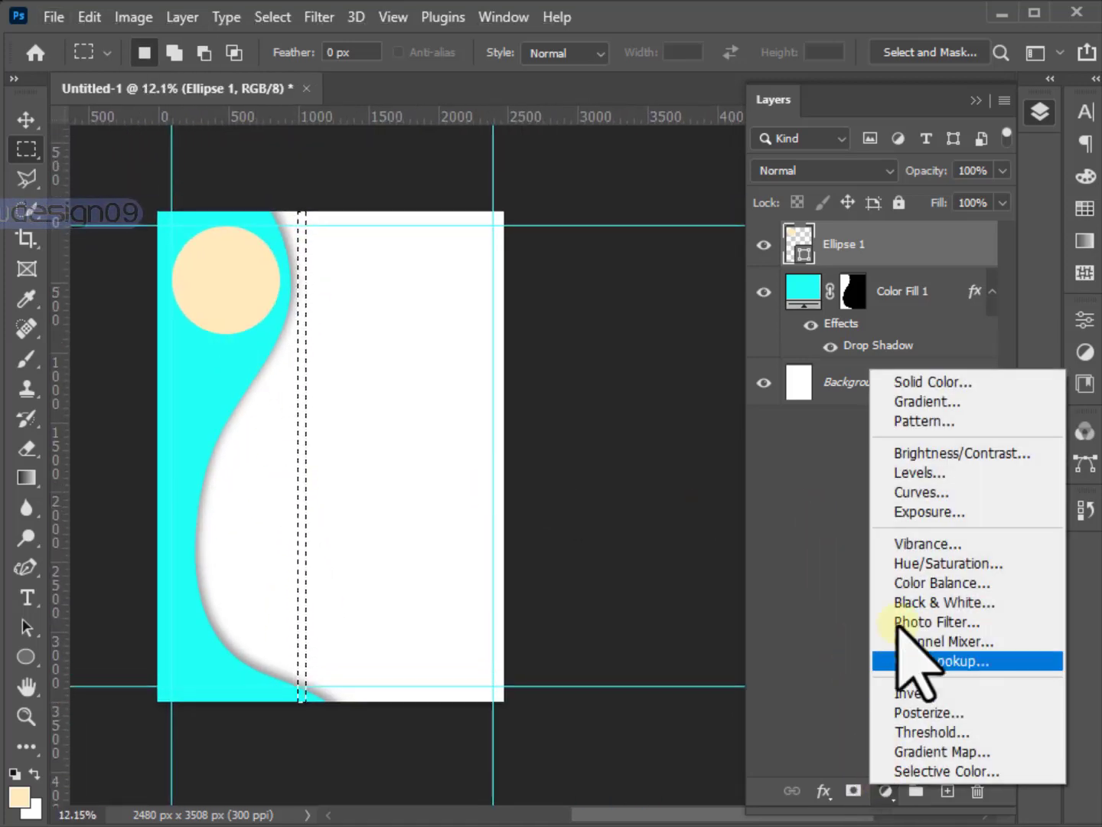
left_click(906, 381)
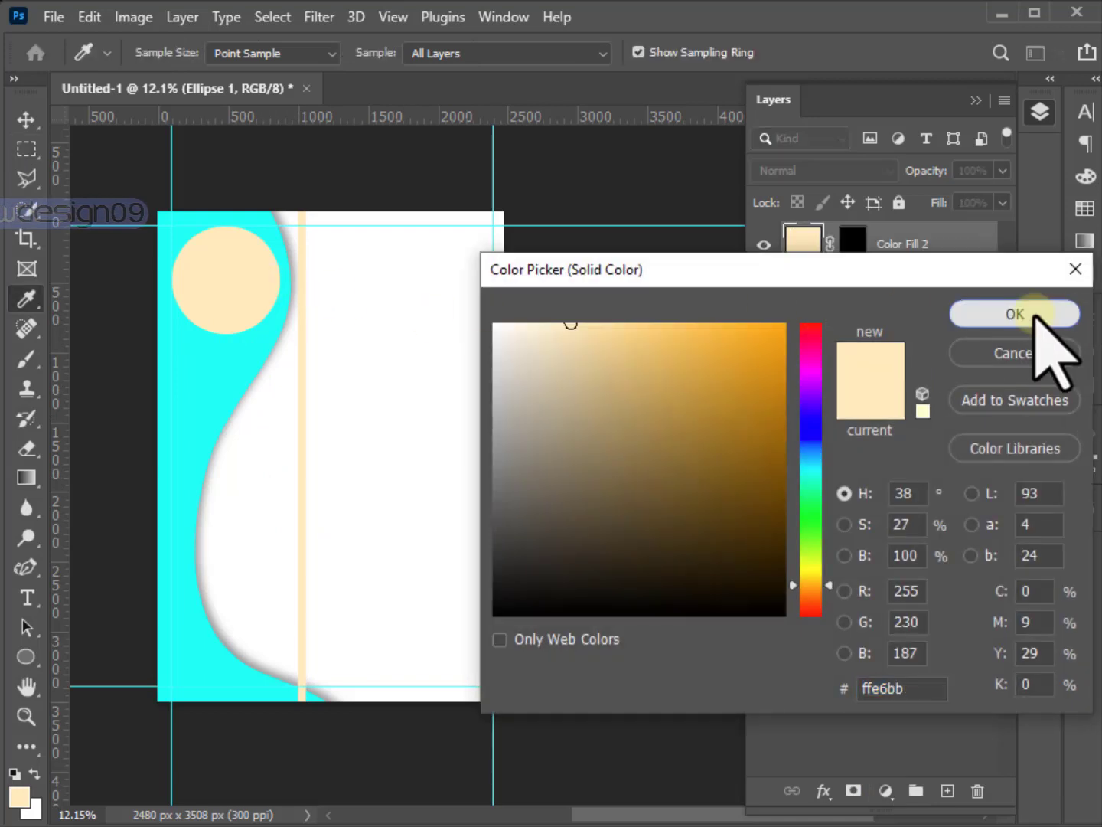
left_click(1015, 313)
Transform the peach strip to make it narrower.
left_click(25, 121)
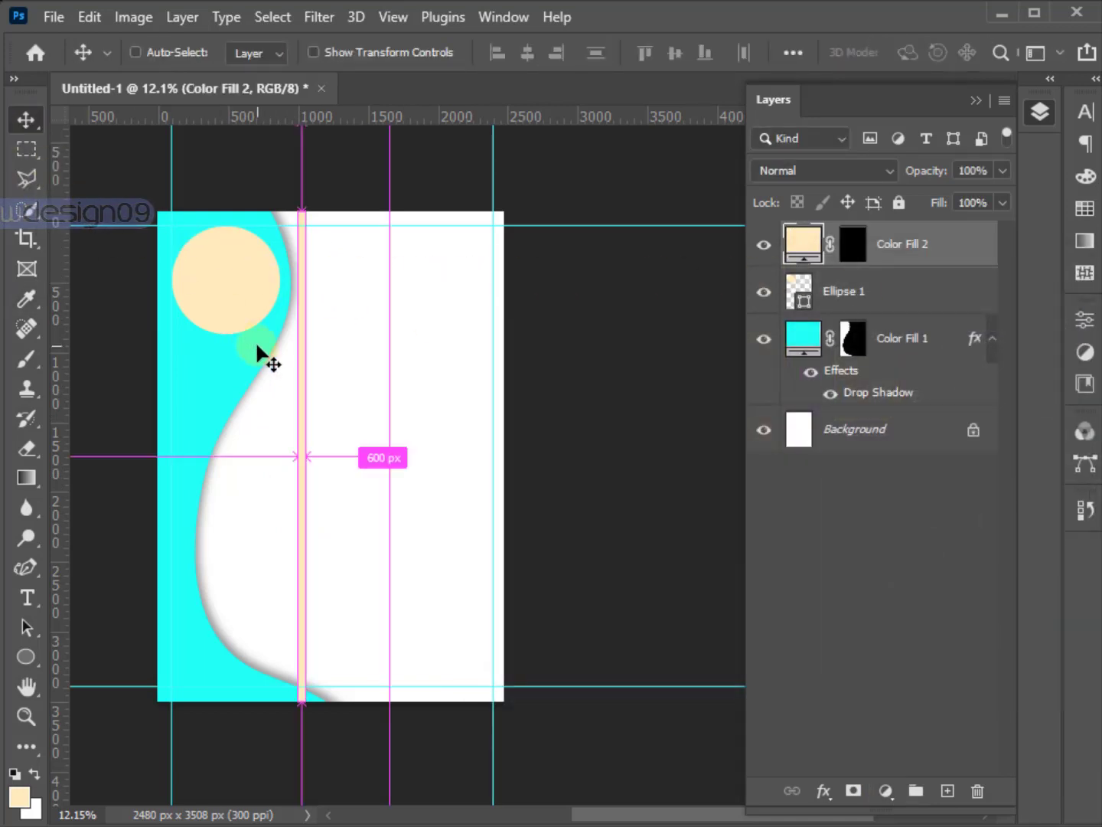
key("ctrl+t")
scroll(323, 445, "up", 2)
scroll(305, 445, "up", 2)
scroll(300, 447, "up", 1)
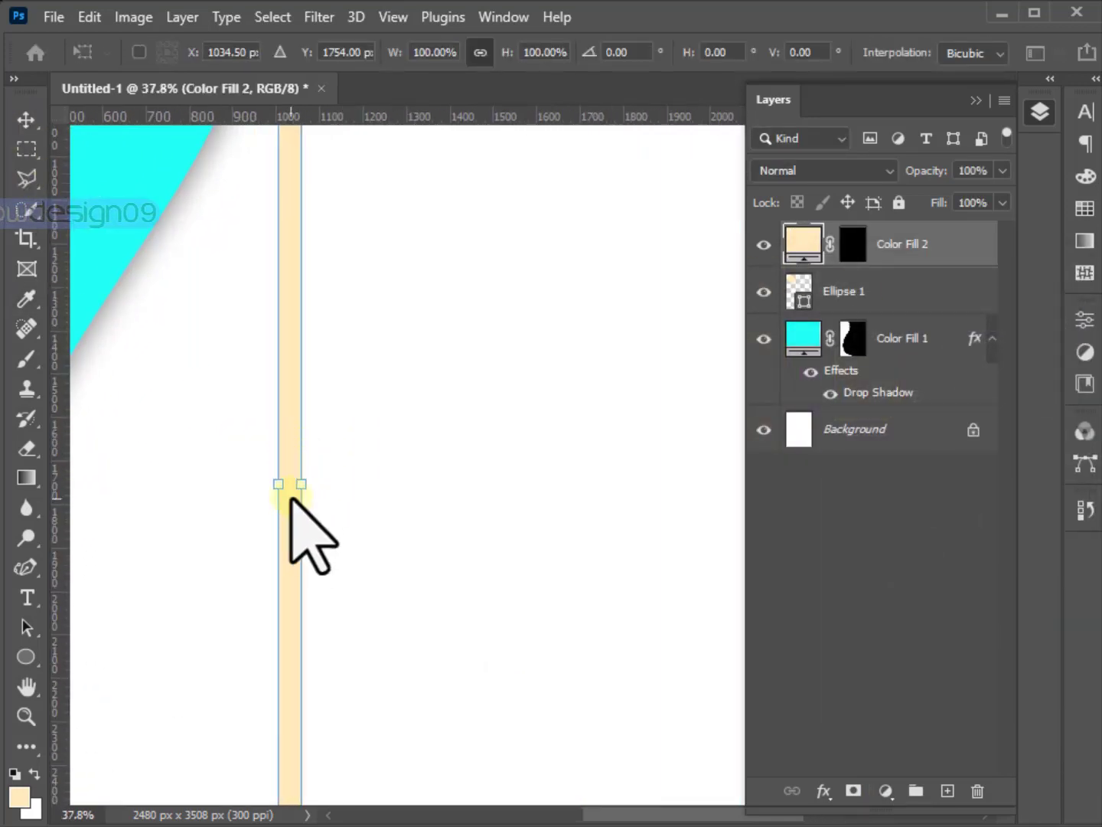
scroll(297, 484, "down", 4)
mouse_move(297, 484)
left_mouse_down()
mouse_move(286, 484)
mouse_move(316, 454)
left_mouse_up()
key("Return")
scroll(288, 494, "down", 6)
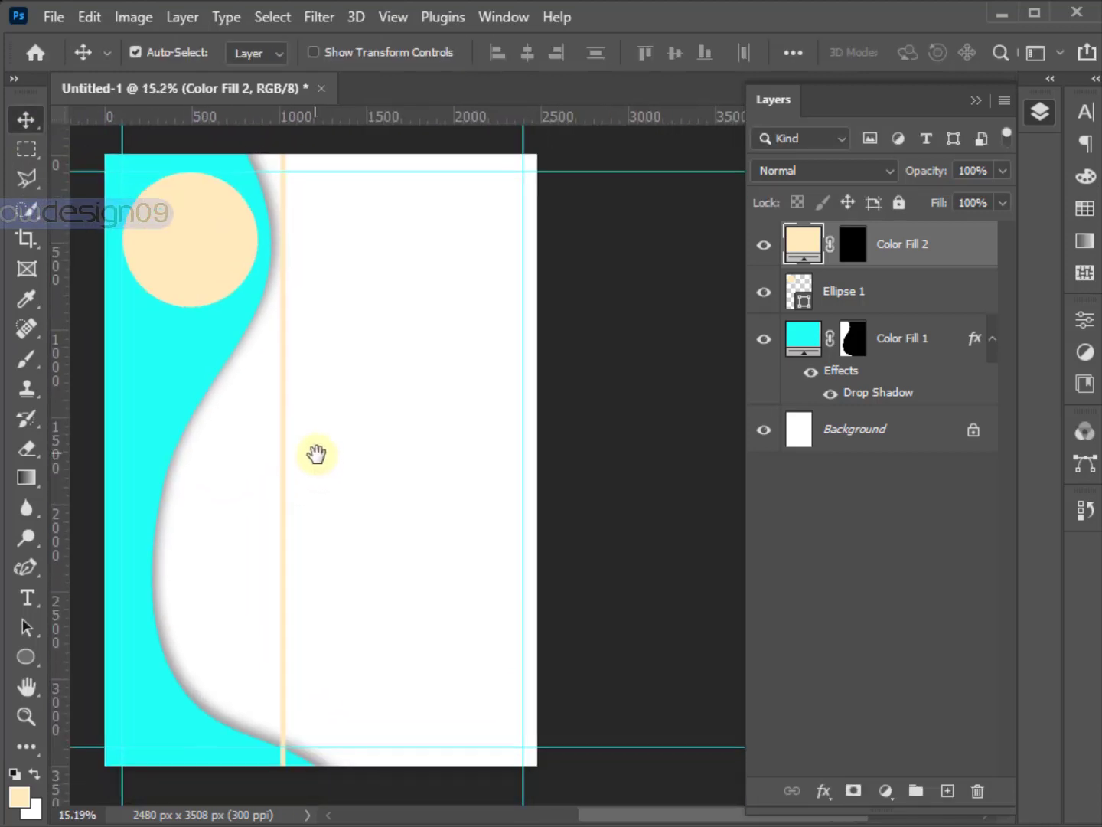
Mask the peach strip using the cyan panel's shape, then deselect.
left_click(853, 337)
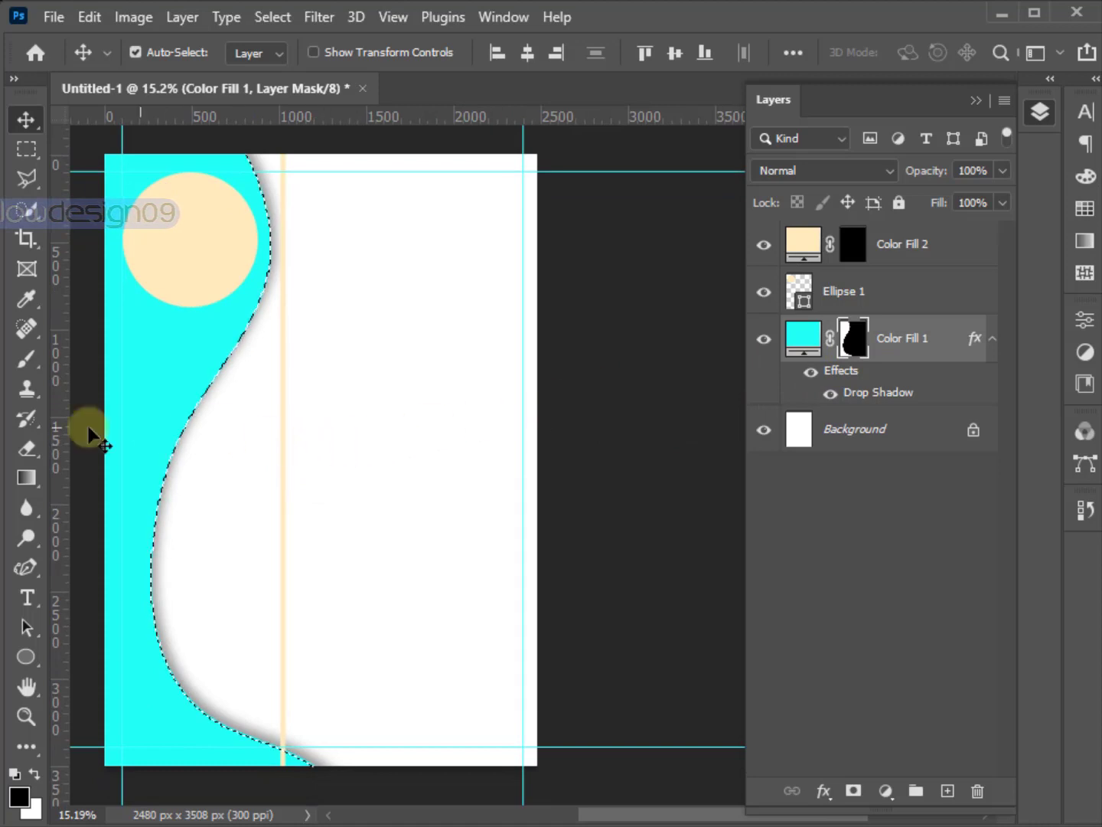
left_click(858, 252)
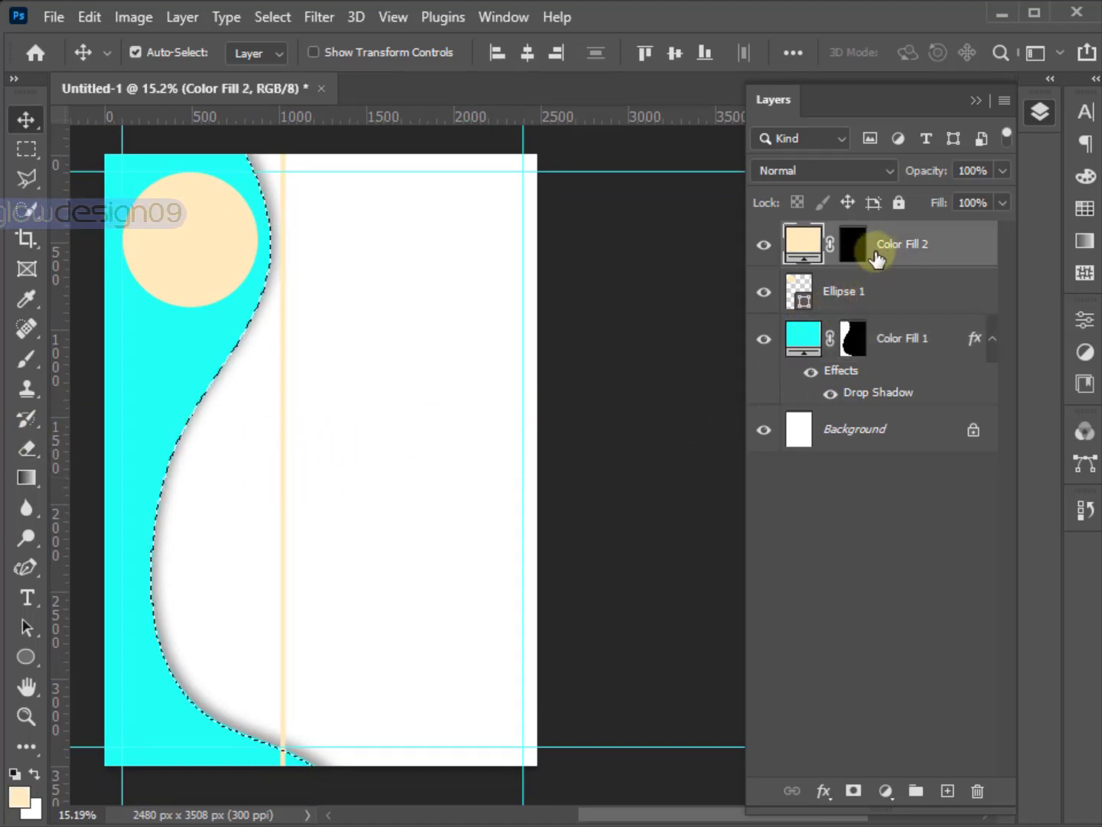
left_click(27, 358)
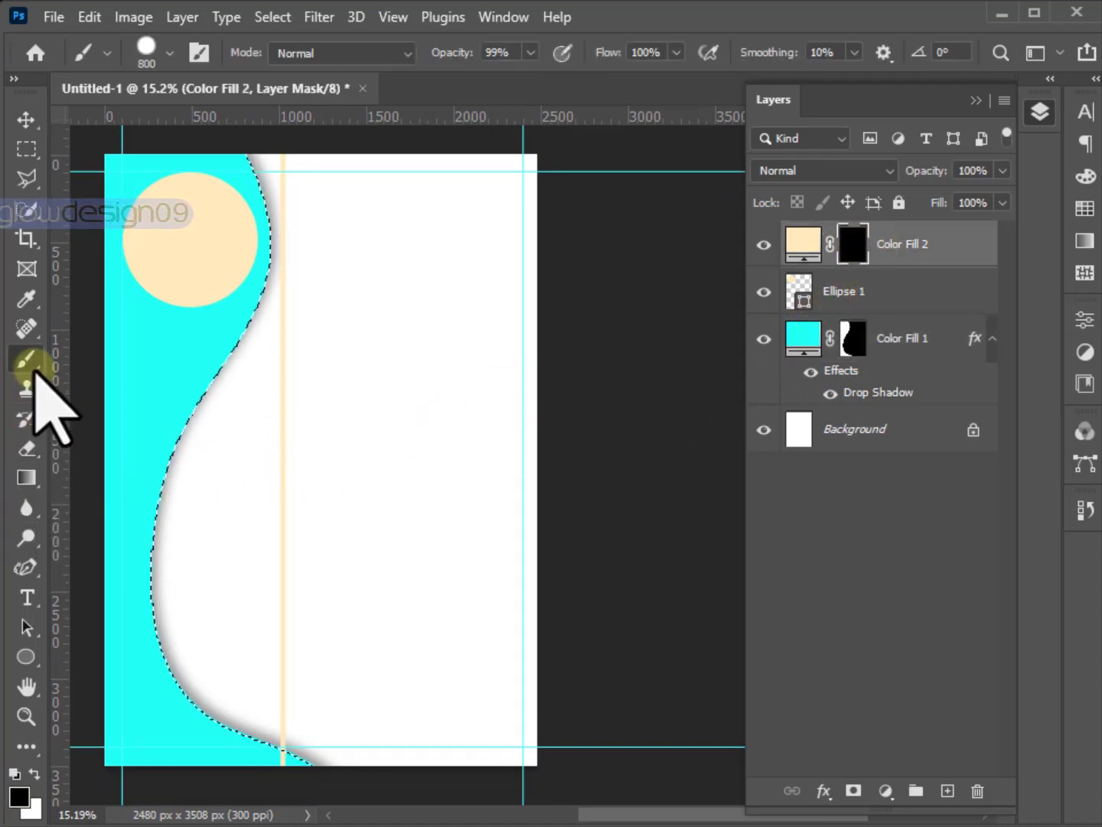
left_click(27, 121)
key("ctrl+d")
scroll(322, 405, "down", 2)
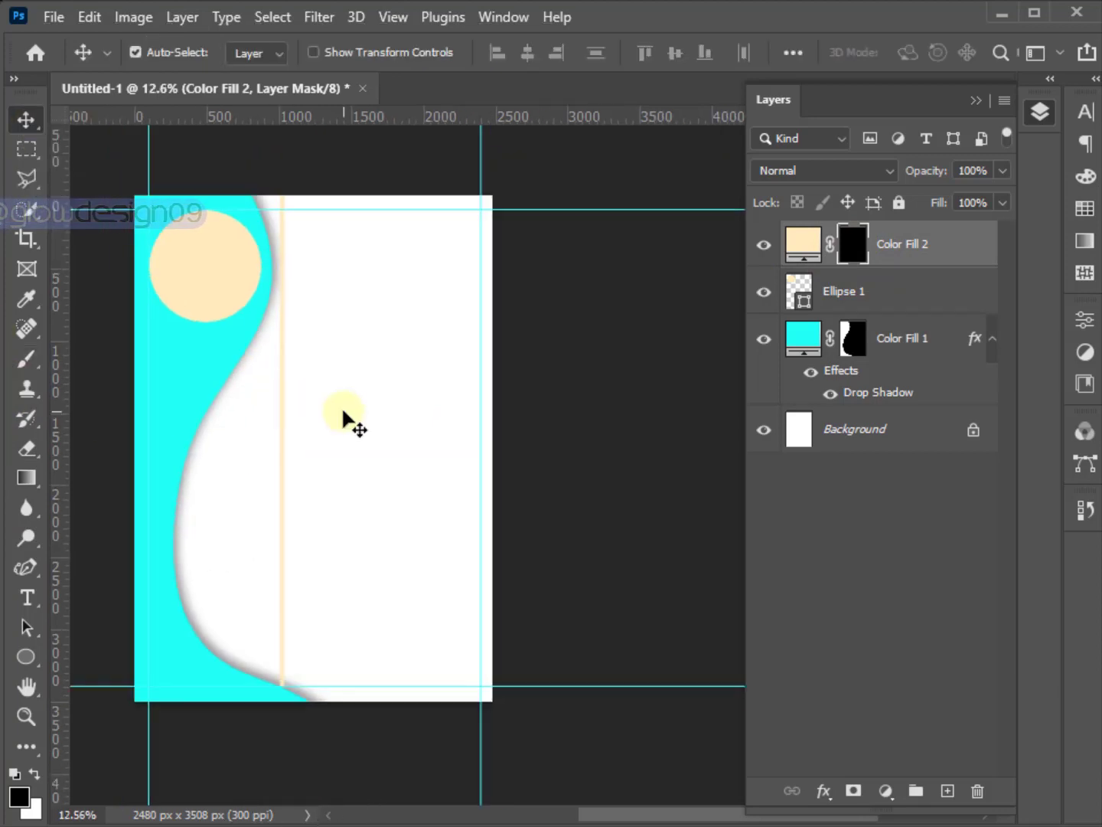
scroll(287, 429, "up", 2)
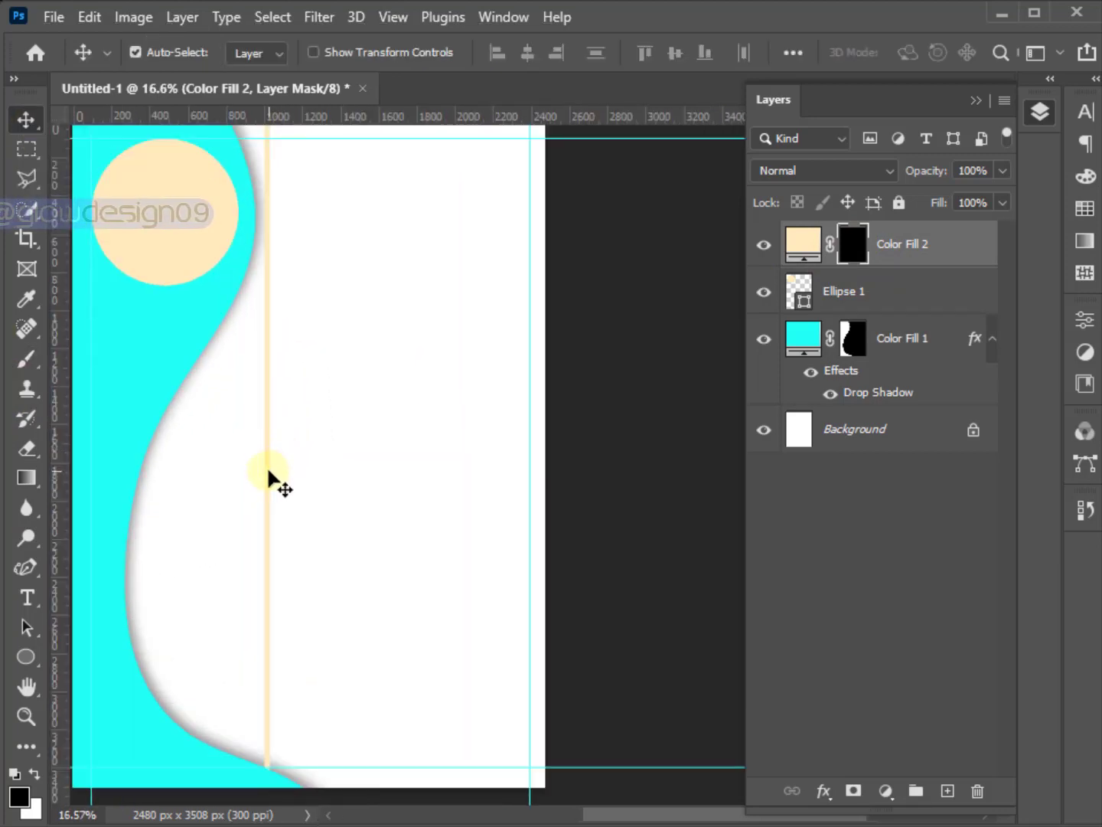
scroll(310, 386, "down", 2)
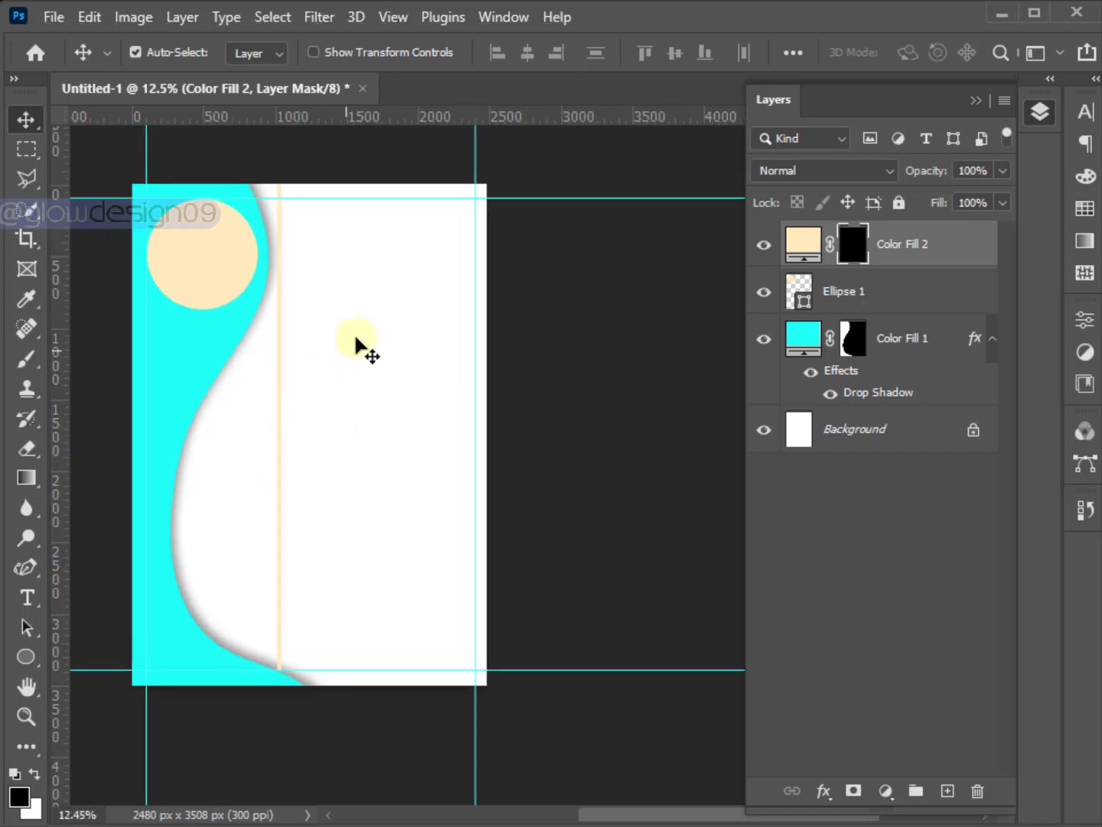
scroll(333, 314, "down", 1)
left_click_drag(333, 357, 327, 355)
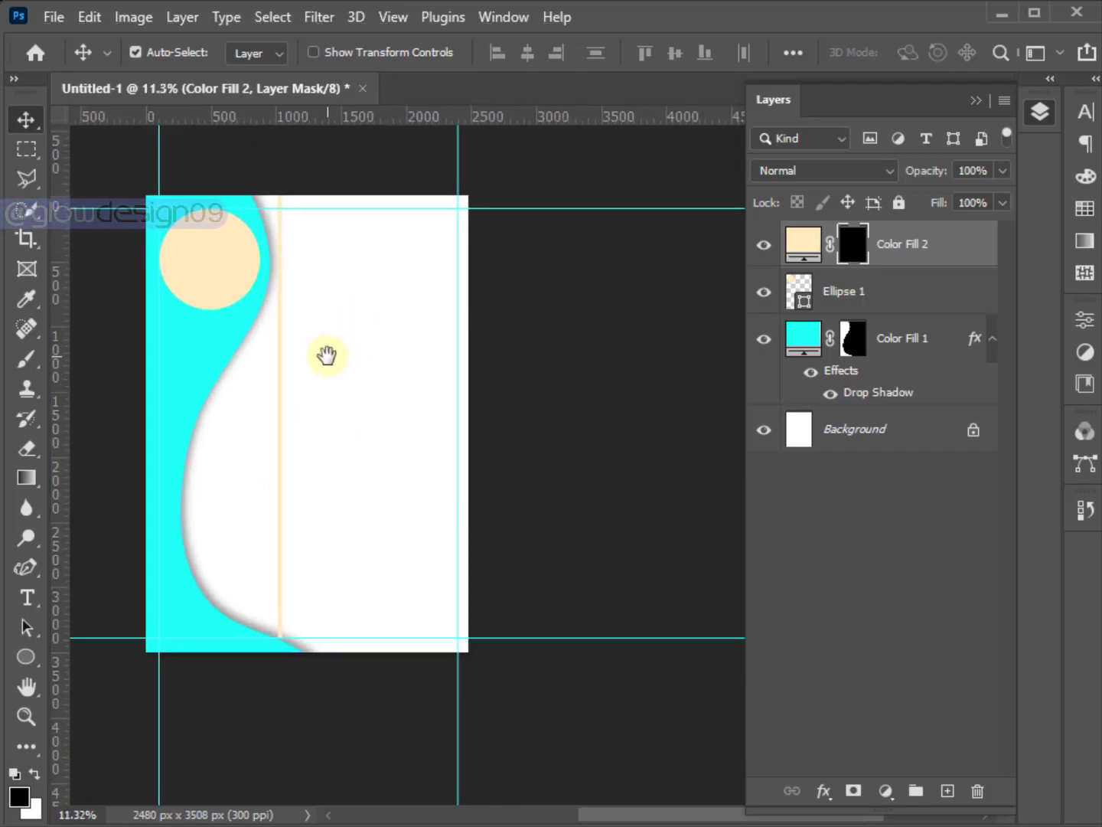
Type the title 'Resume' below the peach circle.
left_click(27, 597)
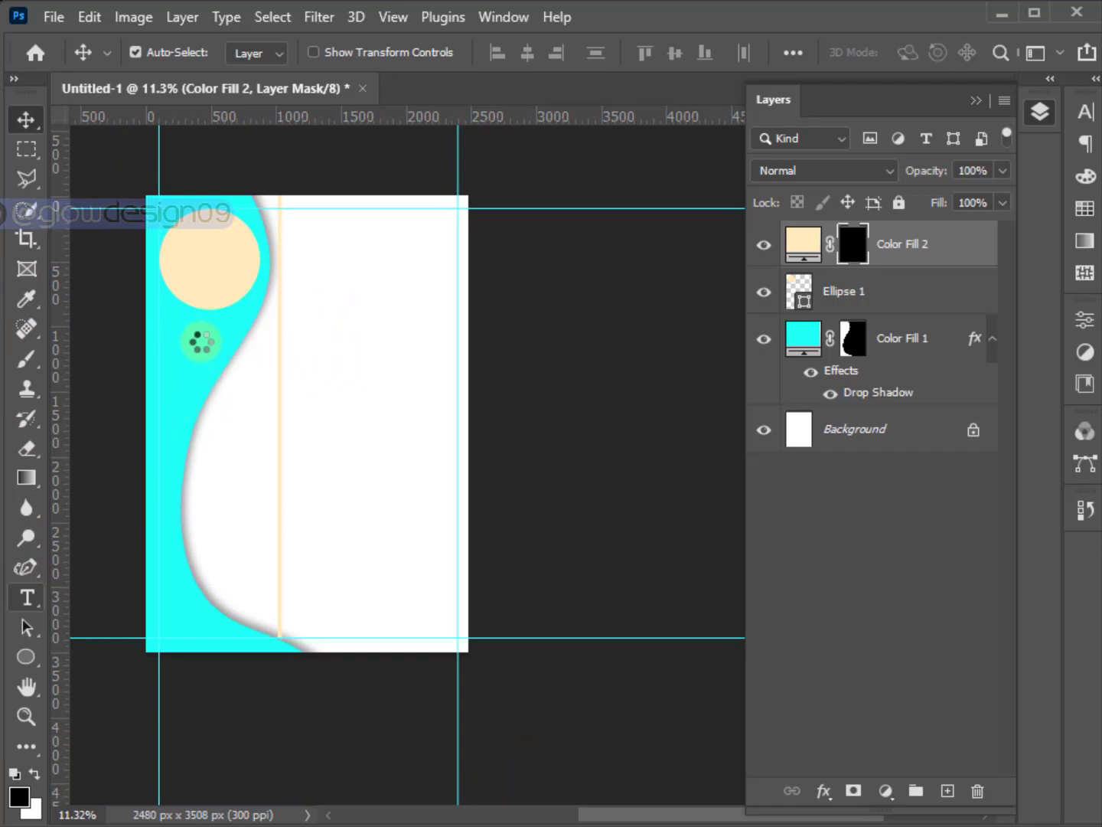
scroll(200, 342, "up", 4)
mouse_move(202, 332)
left_mouse_down()
mouse_move(242, 402)
mouse_move(230, 437)
left_mouse_up()
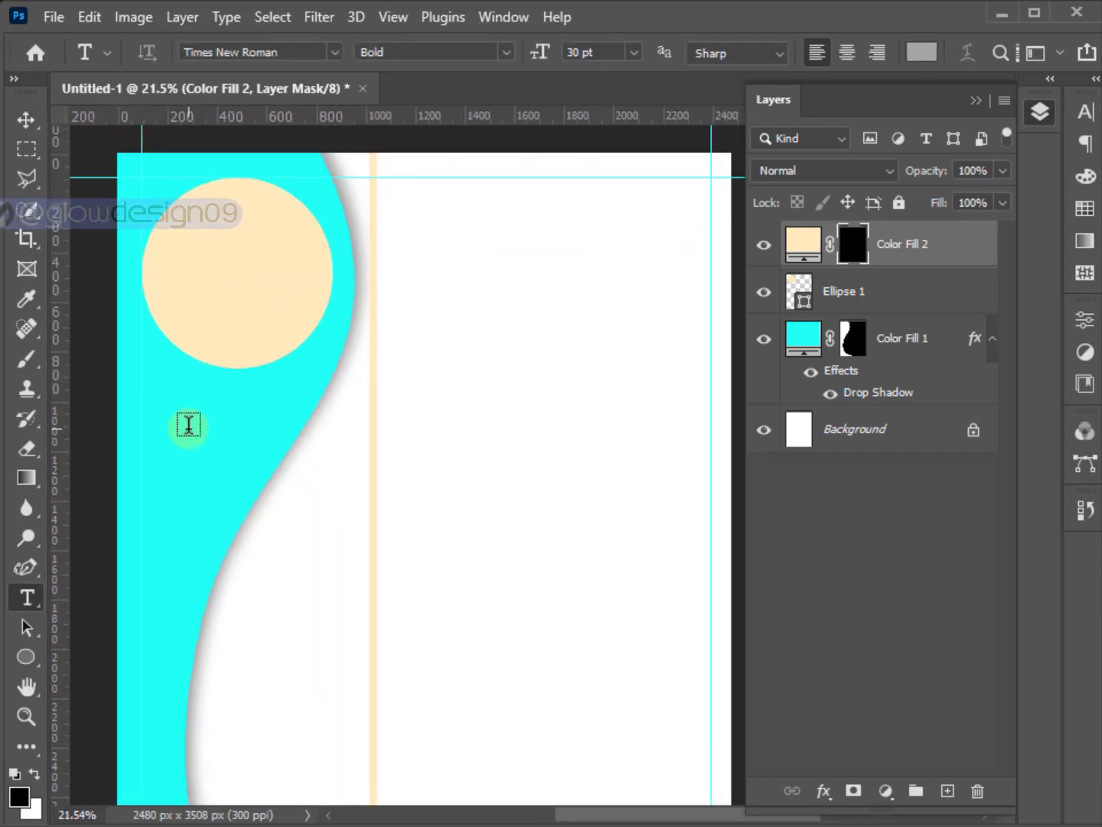
left_click(188, 424)
type("Resume")
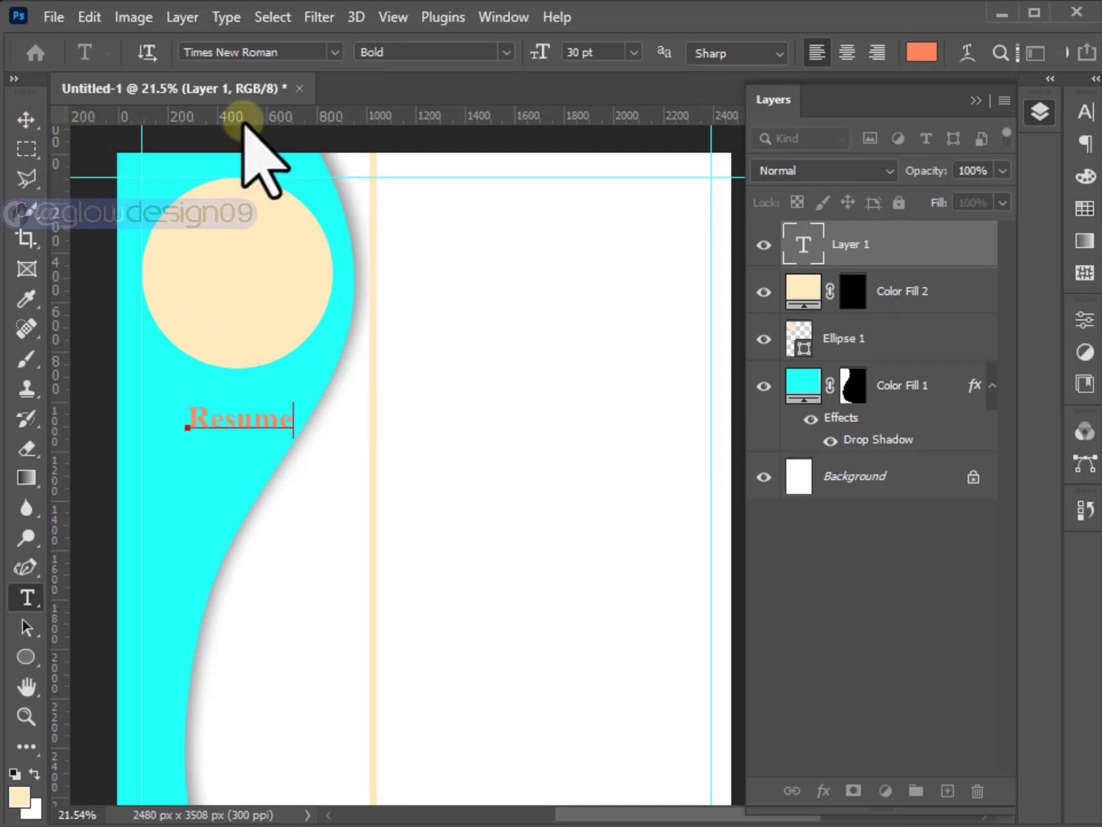
left_click(27, 118)
Format the title as 35 pt bold Times New Roman in All Caps.
left_click(1086, 112)
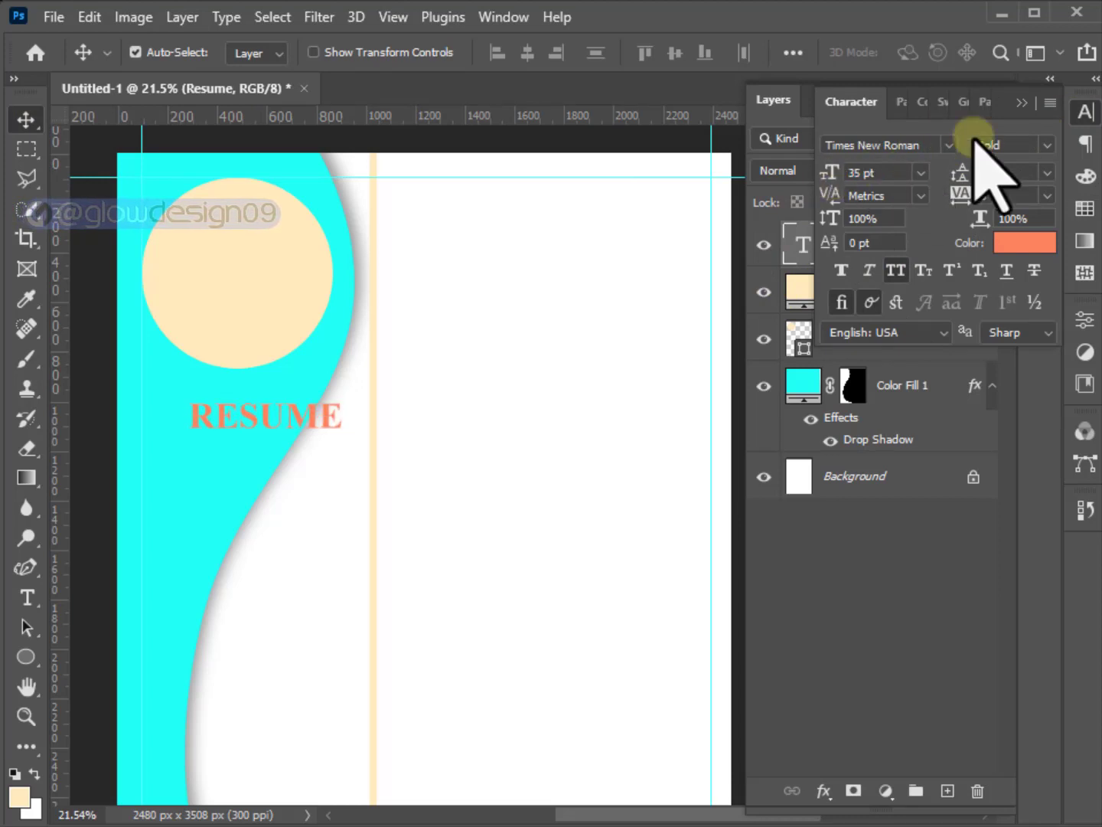
left_click(1084, 112)
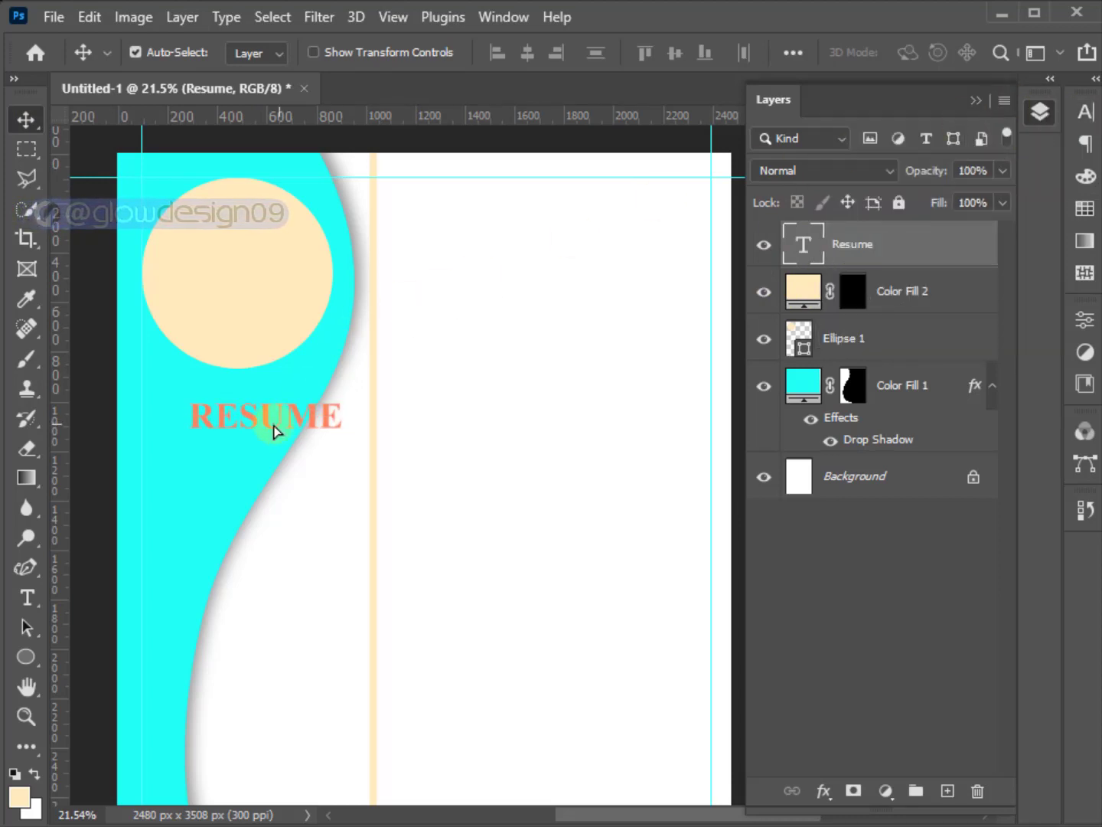
scroll(221, 429, "up", 1)
scroll(214, 430, "up", 1)
mouse_move(238, 437)
left_mouse_down()
mouse_move(348, 473)
mouse_move(271, 438)
mouse_move(270, 449)
left_mouse_up()
scroll(335, 476, "down", 2)
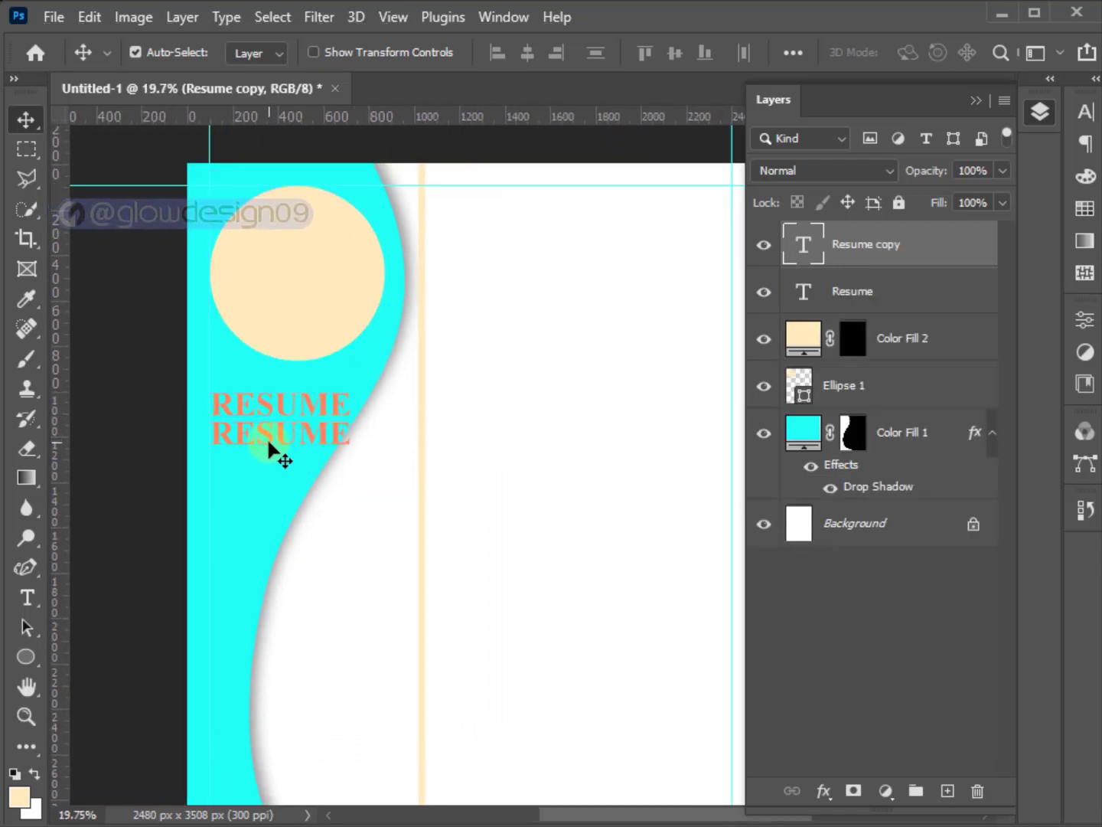
Change the duplicated title to read 'of' with All Caps turned off.
double_click(282, 444)
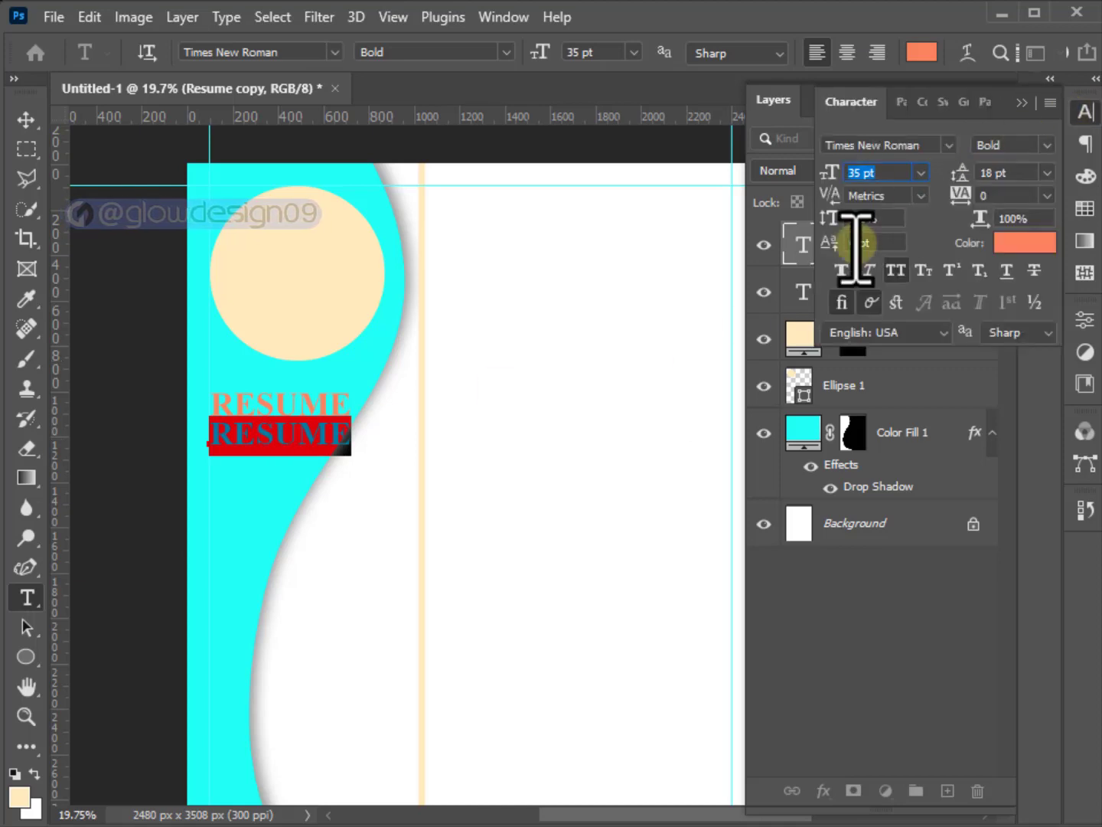
left_click(1085, 112)
left_click(896, 272)
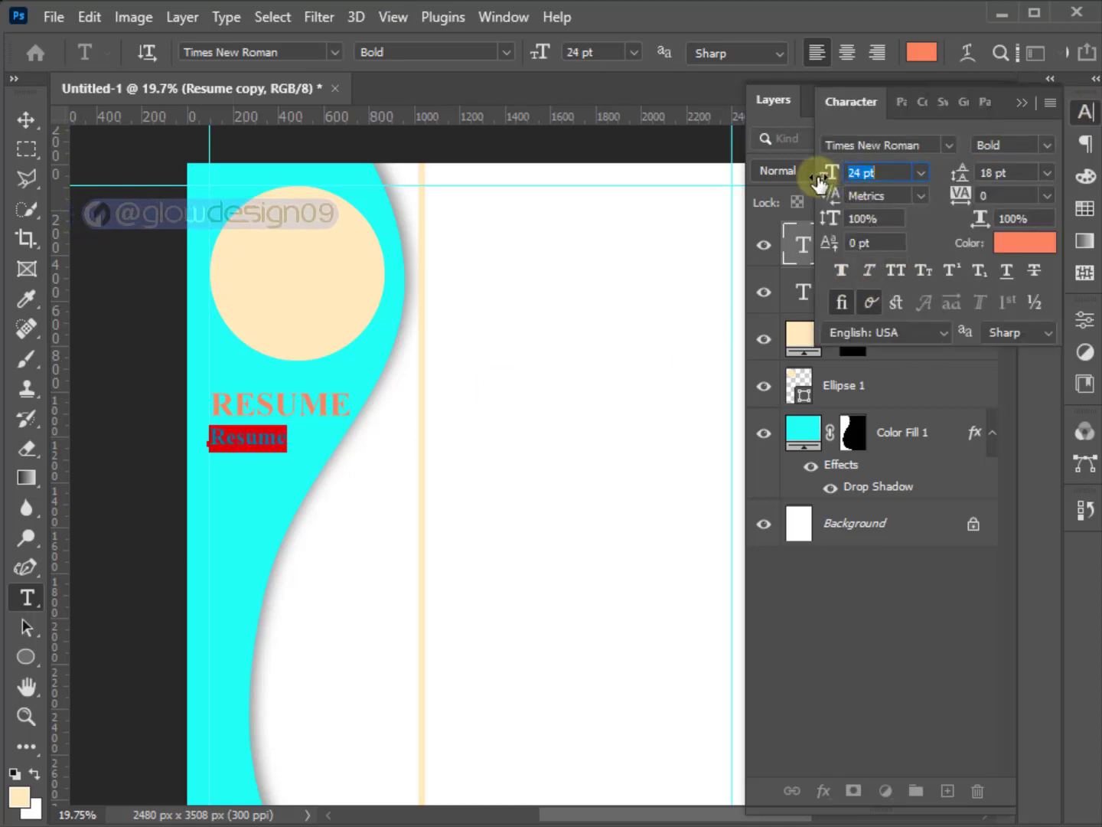
left_click(366, 414)
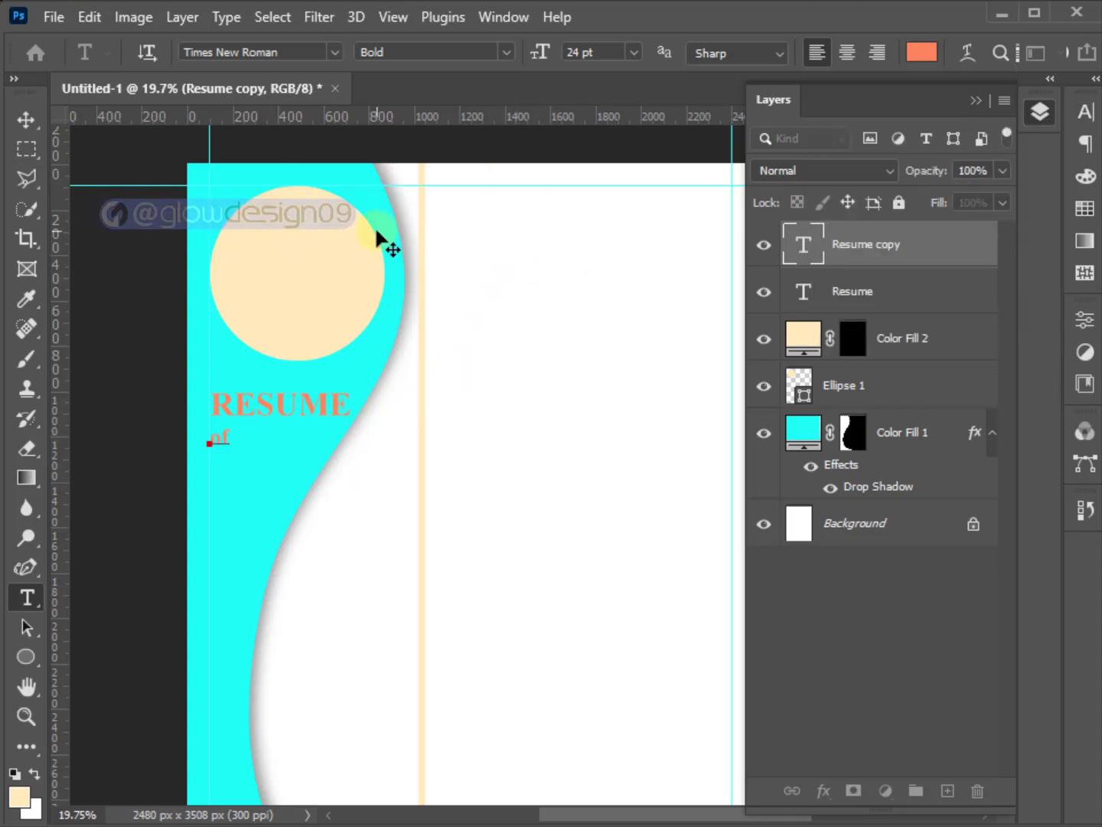
scroll(262, 457, "up", 2)
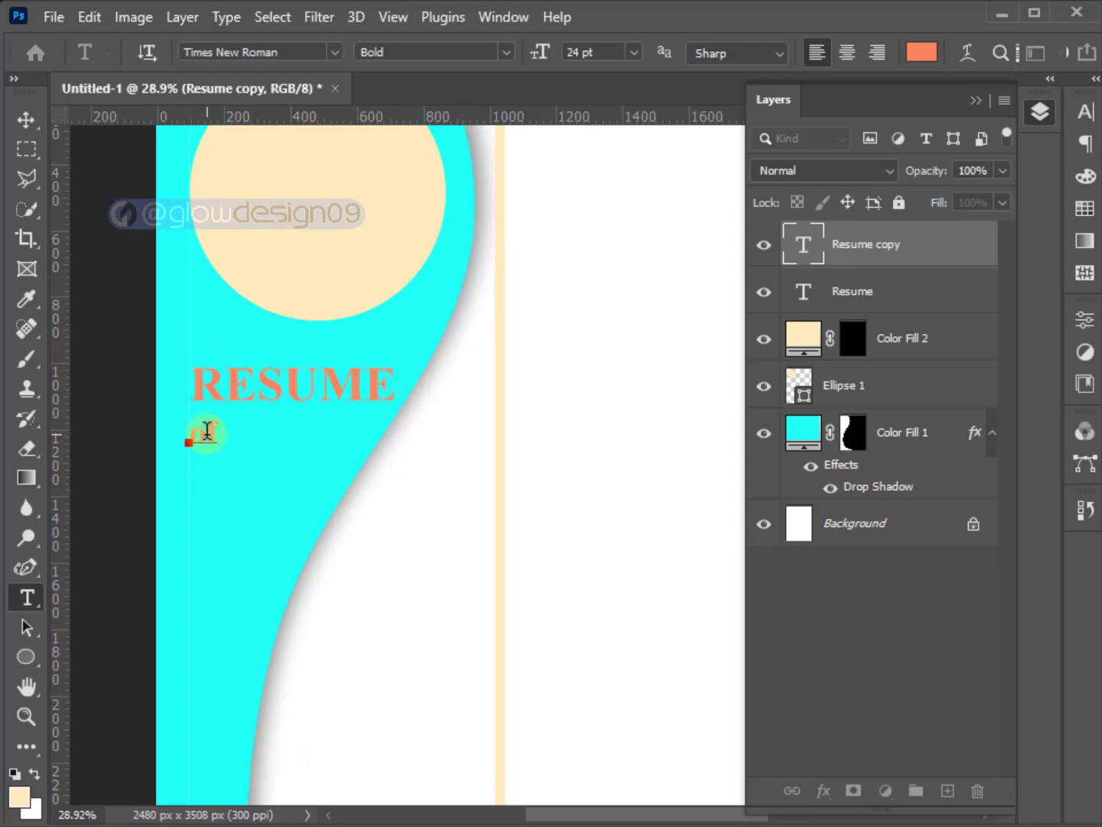
left_click(26, 121)
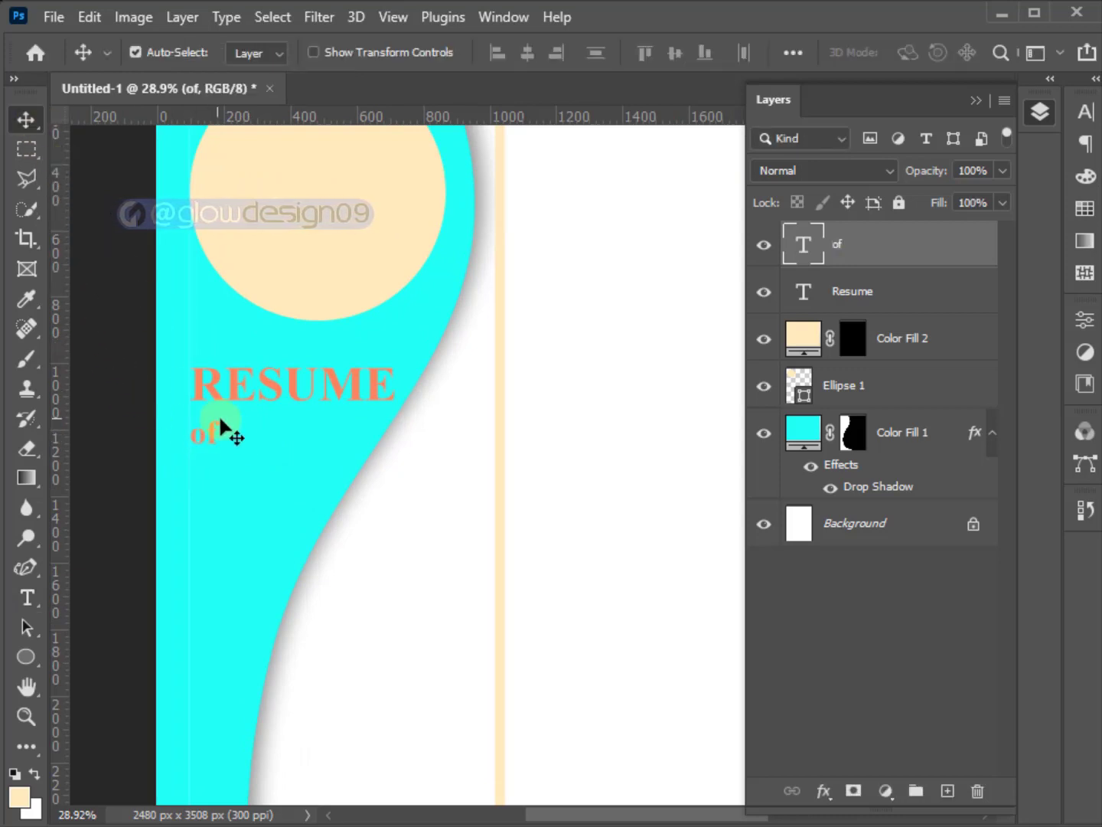
Copy 'of' below itself and retype the copy as 'Your Name:'.
left_click_drag(215, 444, 215, 477)
double_click(215, 476)
type("Your Name:")
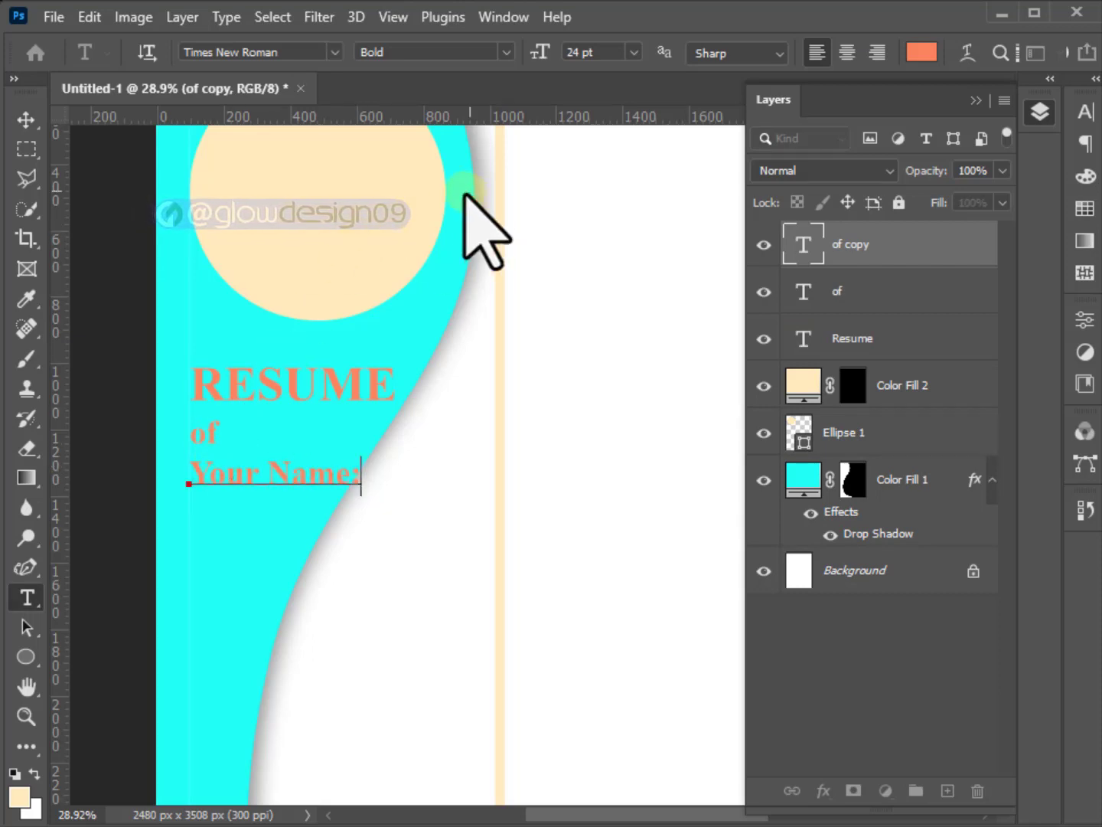
left_click(27, 120)
scroll(276, 359, "down", 2, "alt")
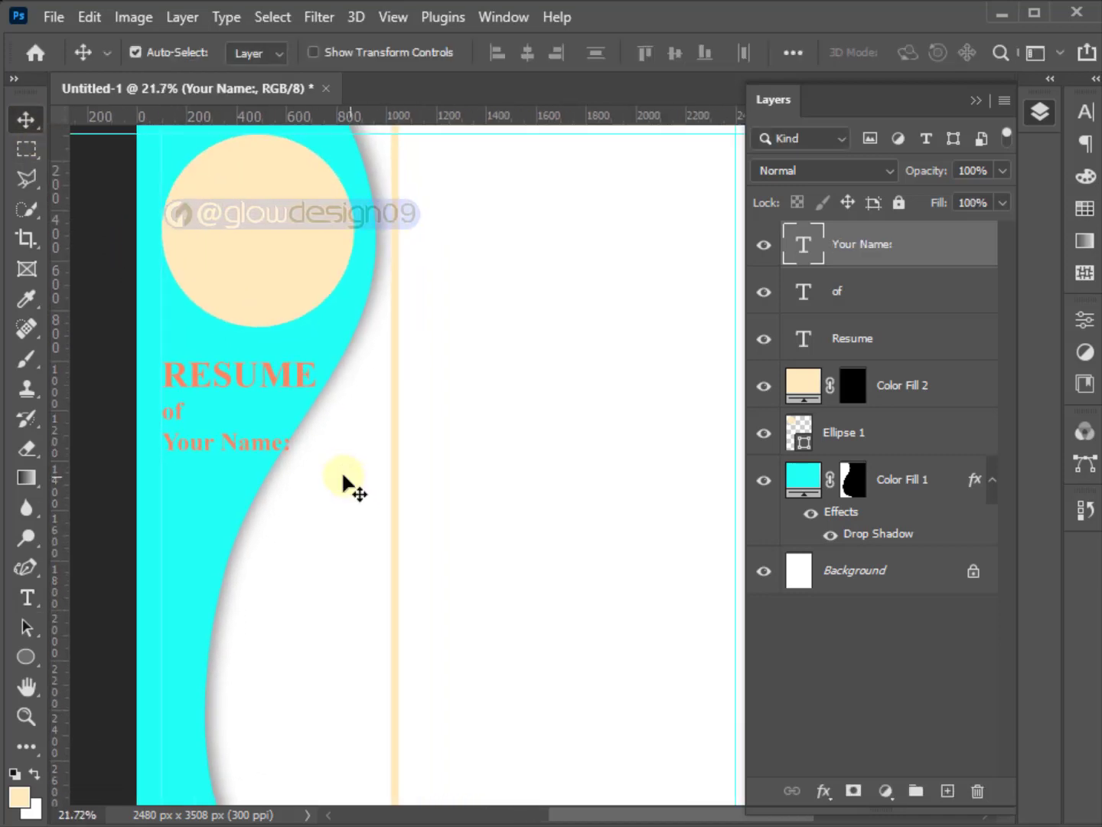
scroll(260, 453, "up", 2, "alt")
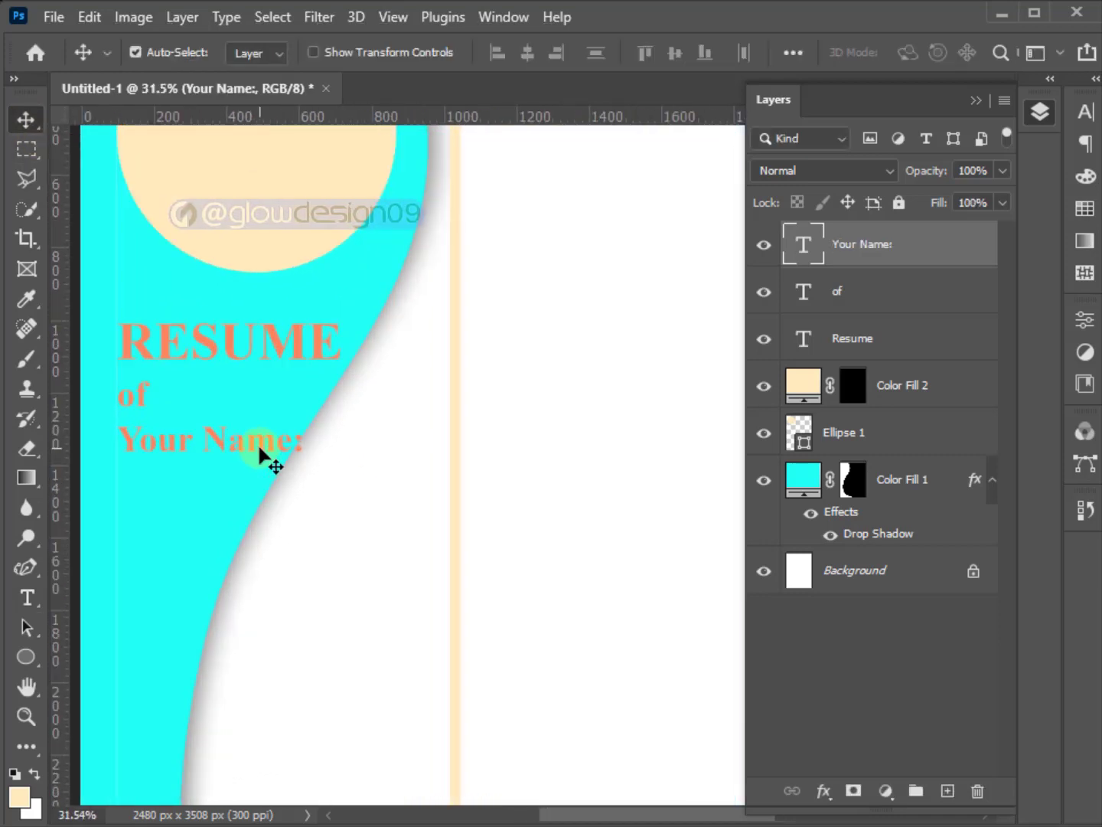
Color the 'Your Name:' and 'of' text lines black.
left_click(1085, 111)
left_click(1025, 242)
left_click_drag(739, 592, 783, 620)
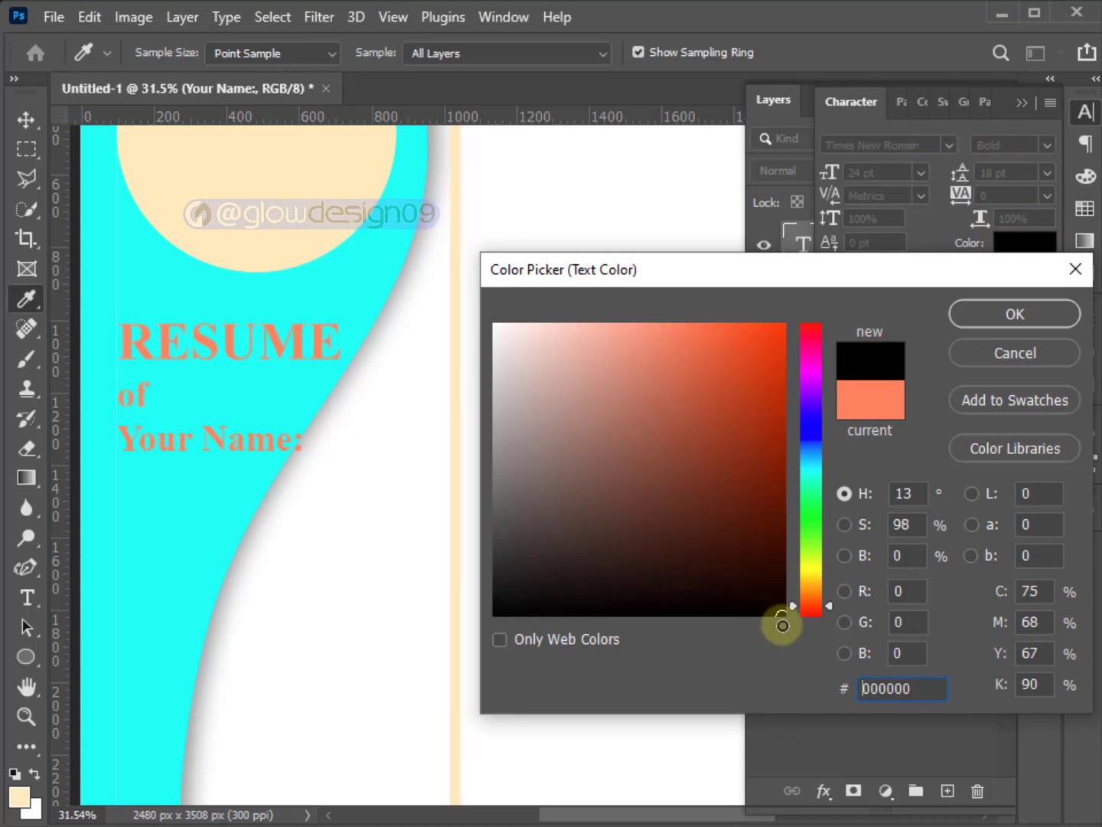
left_click(1007, 313)
left_click(142, 404)
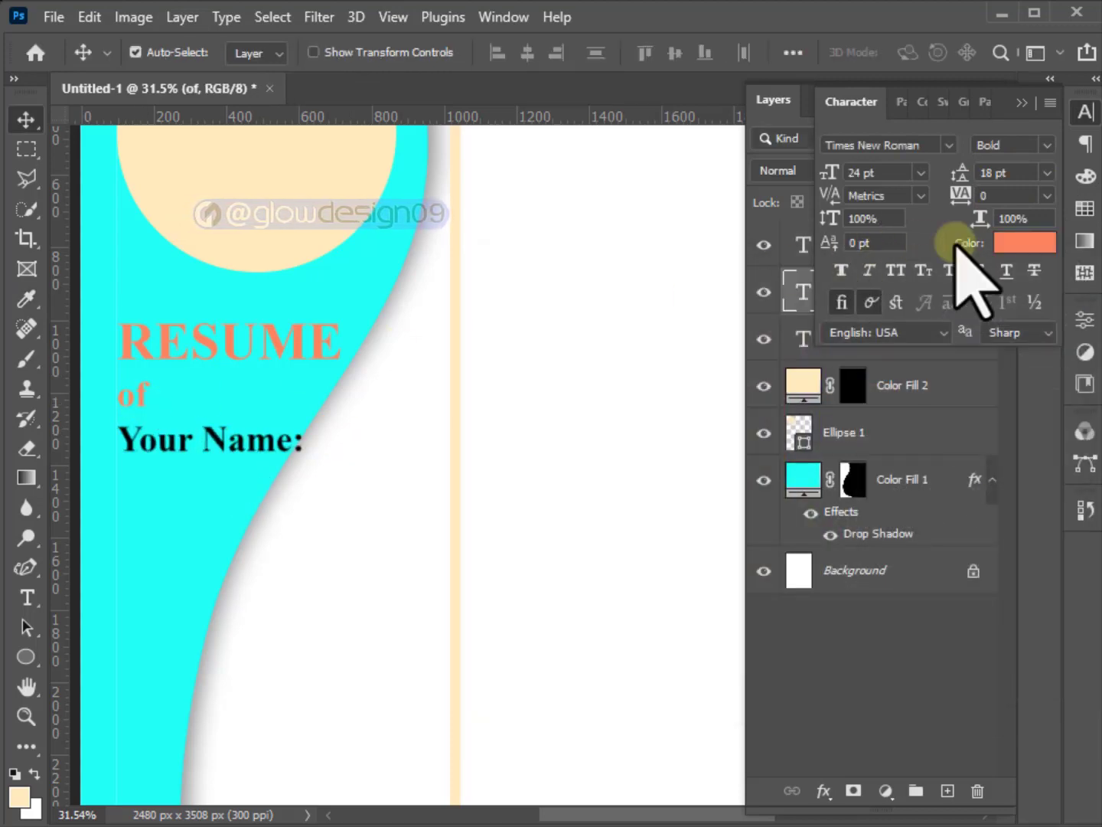
left_click(1025, 242)
left_click_drag(774, 566, 783, 608)
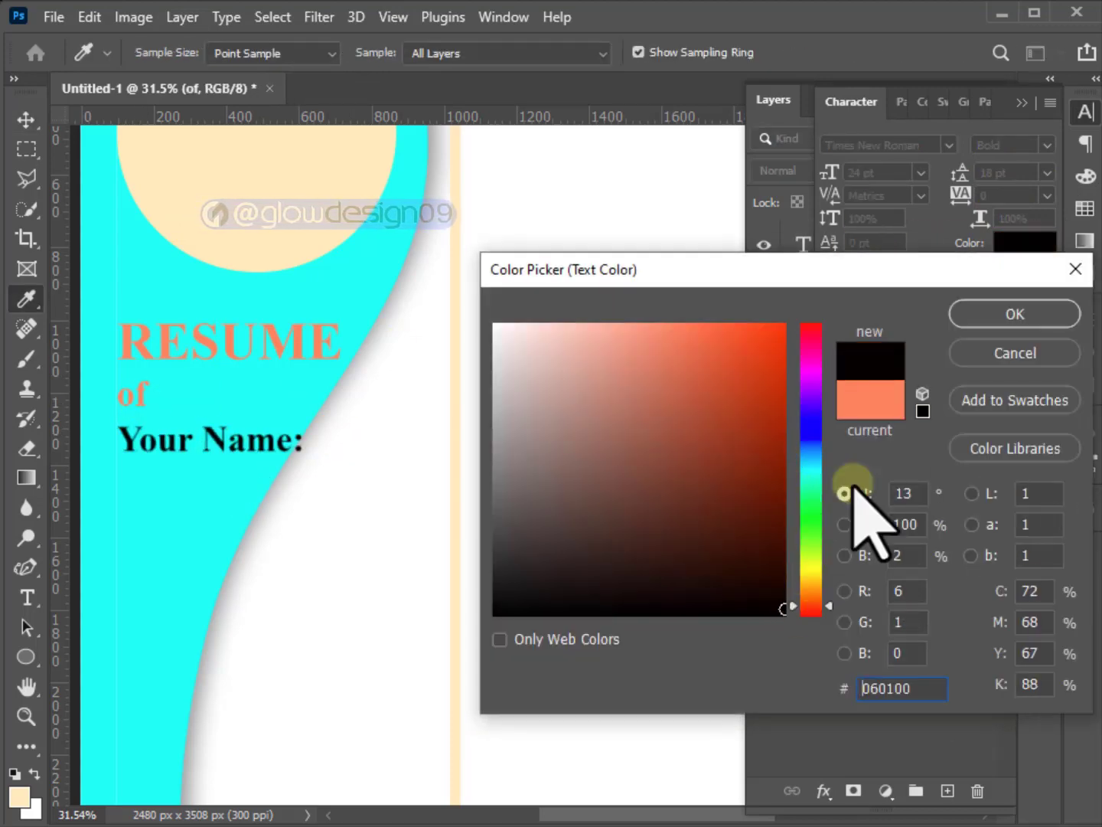
left_click(967, 313)
scroll(214, 442, "down", 1)
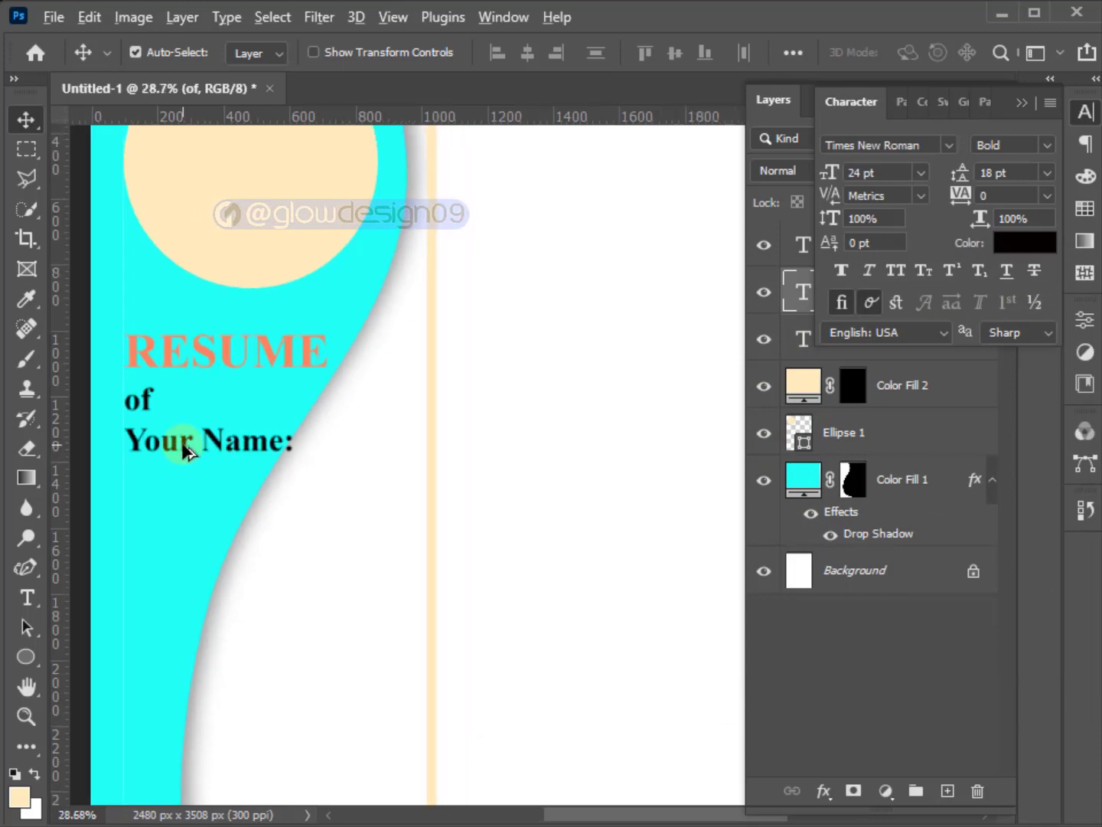
scroll(185, 451, "down", 2)
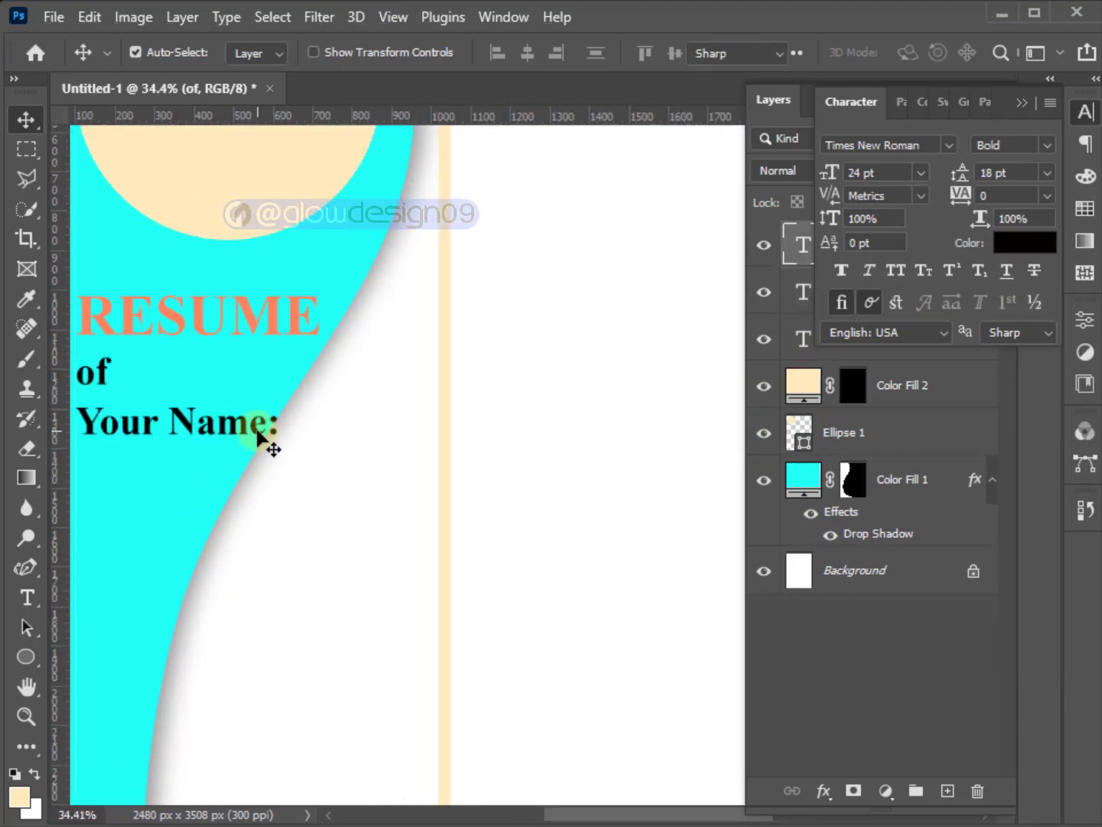
Delete the colon after 'Your Name'.
double_click(271, 441)
left_click(280, 424)
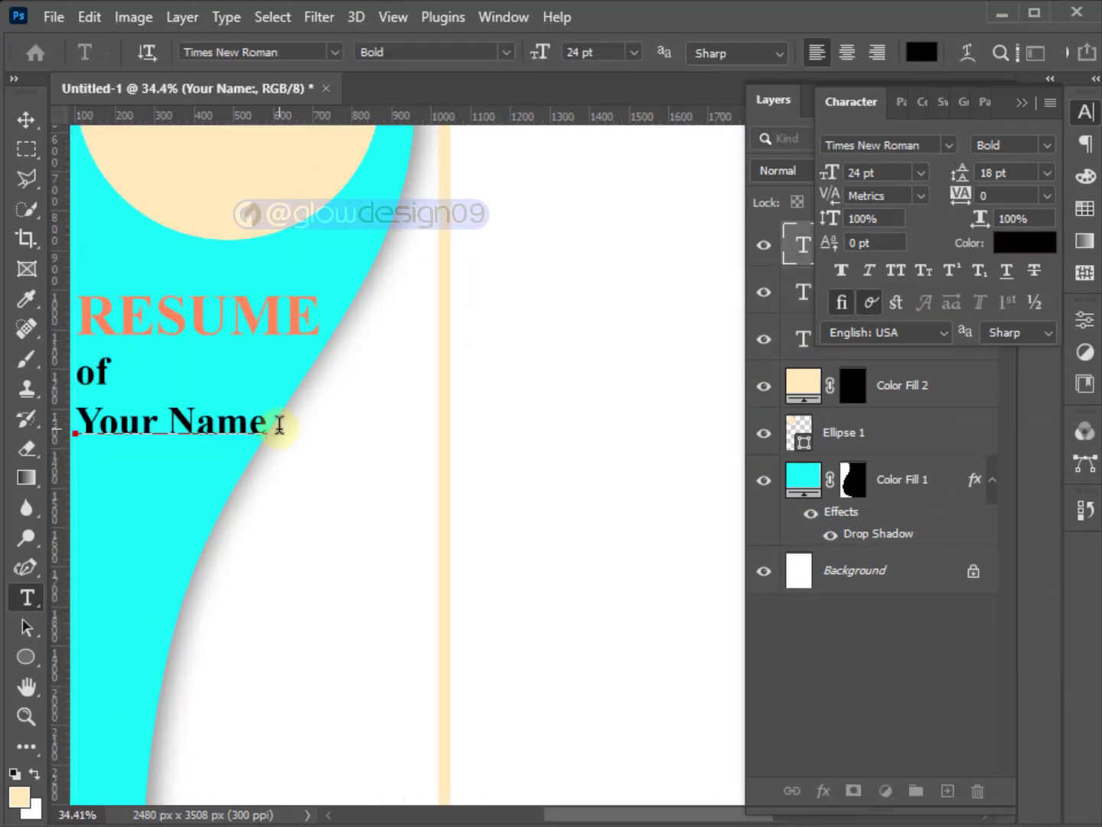
key("Return")
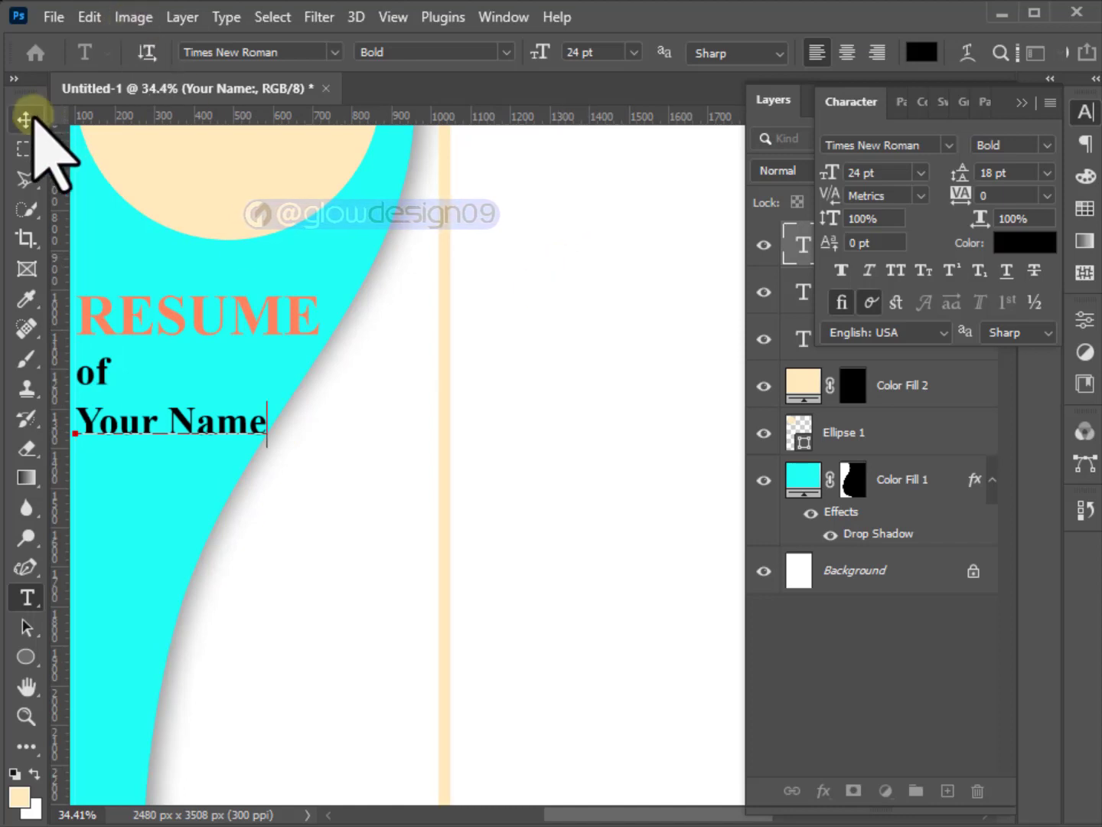
left_click(26, 121)
scroll(329, 484, "down", 2)
left_click_drag(321, 467, 323, 406)
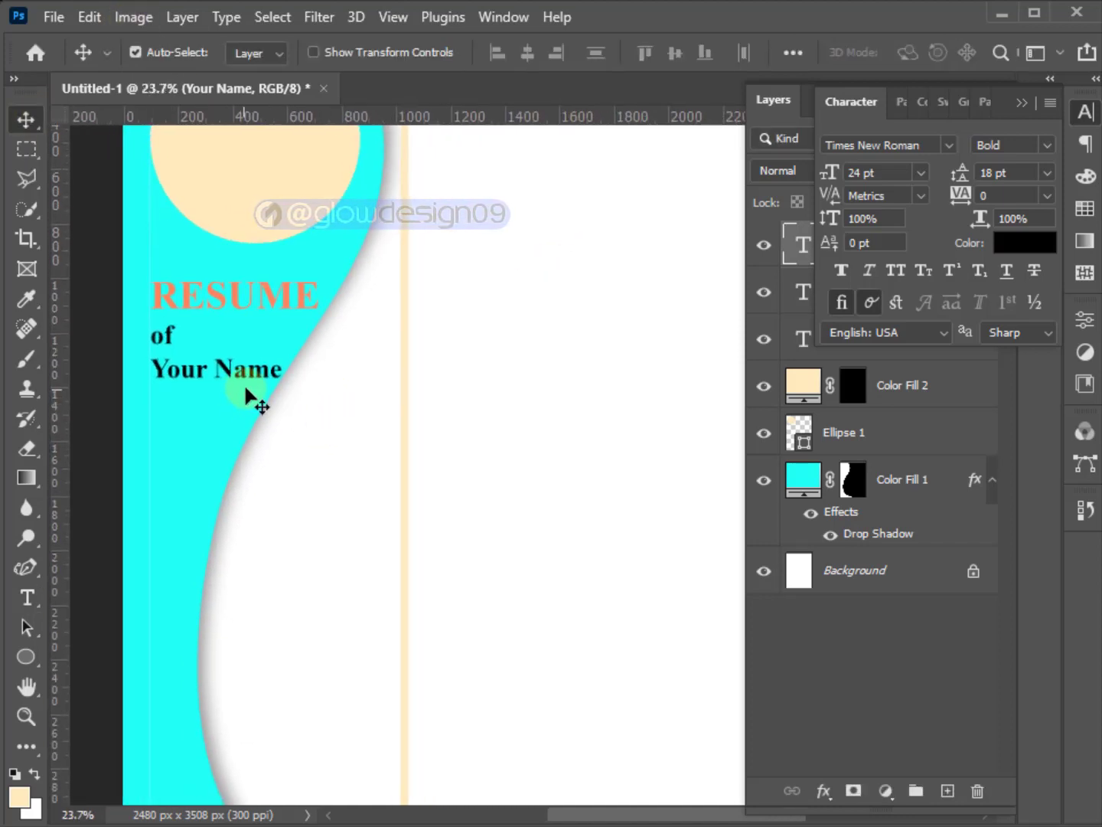
Duplicate the Your Name text lower on the cyan panel and retype it as 'Contact:'.
left_click_drag(248, 374, 247, 493)
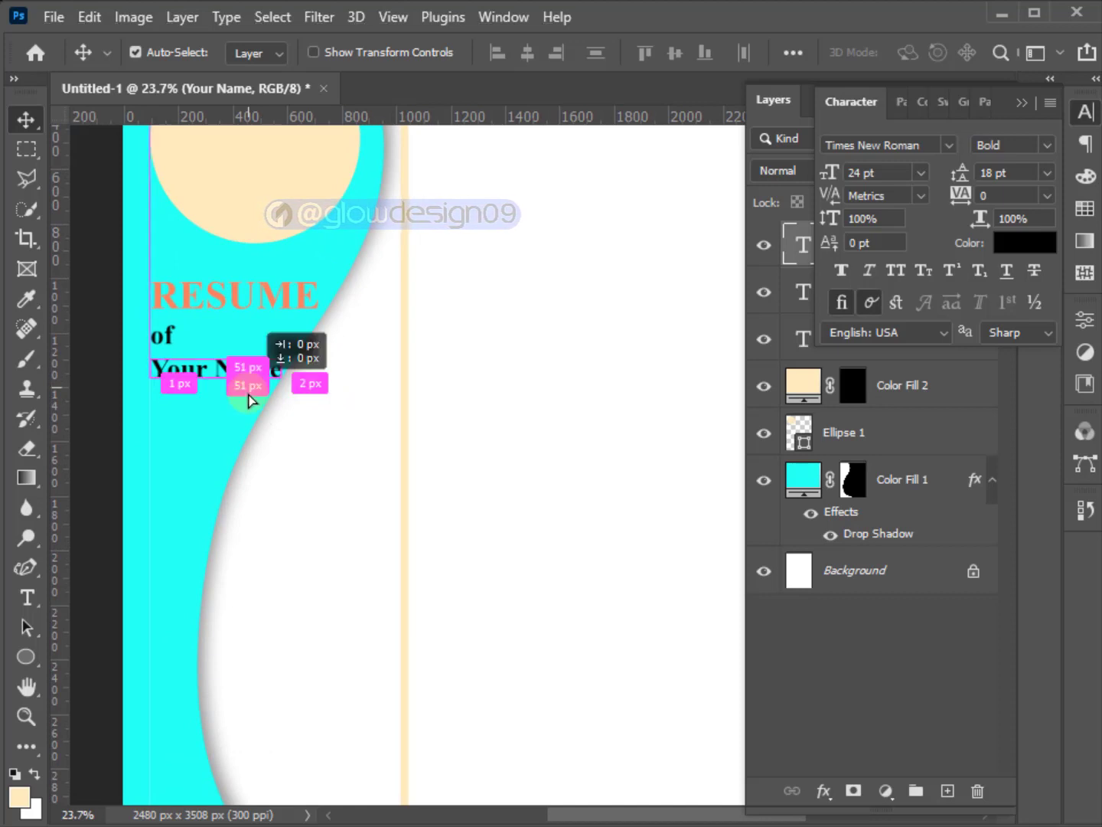
double_click(247, 494)
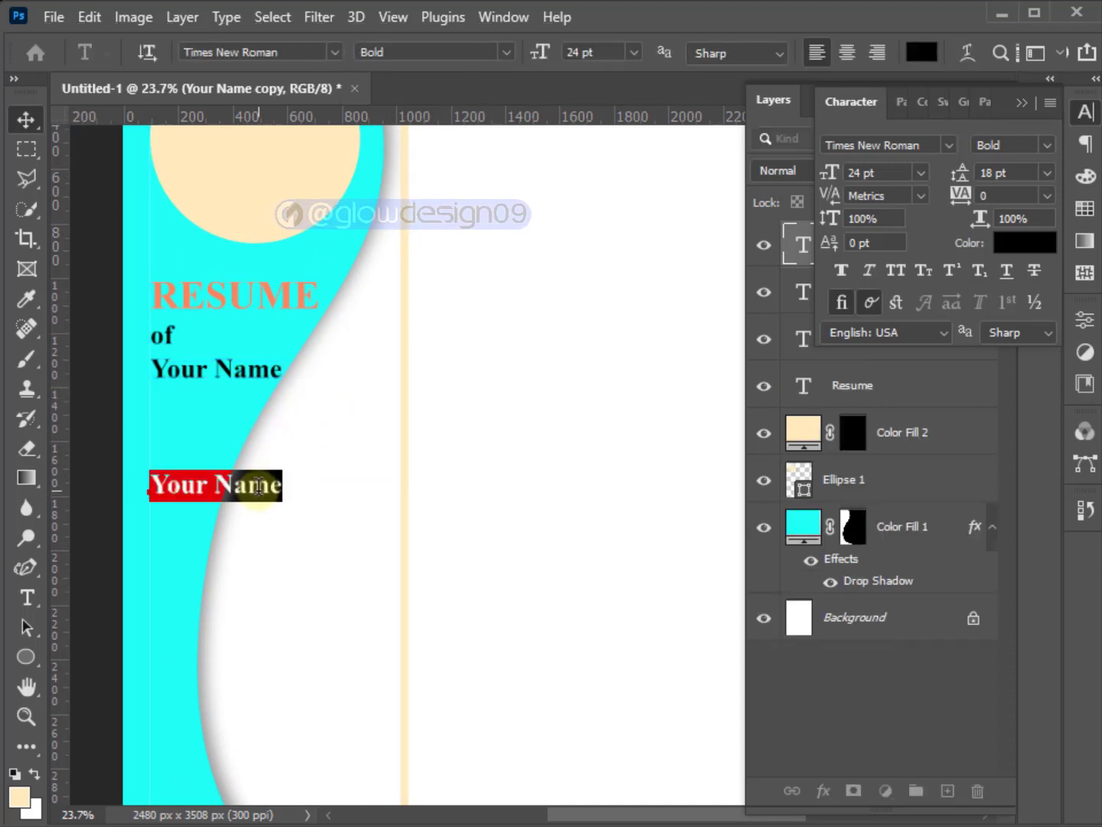
type("Contact")
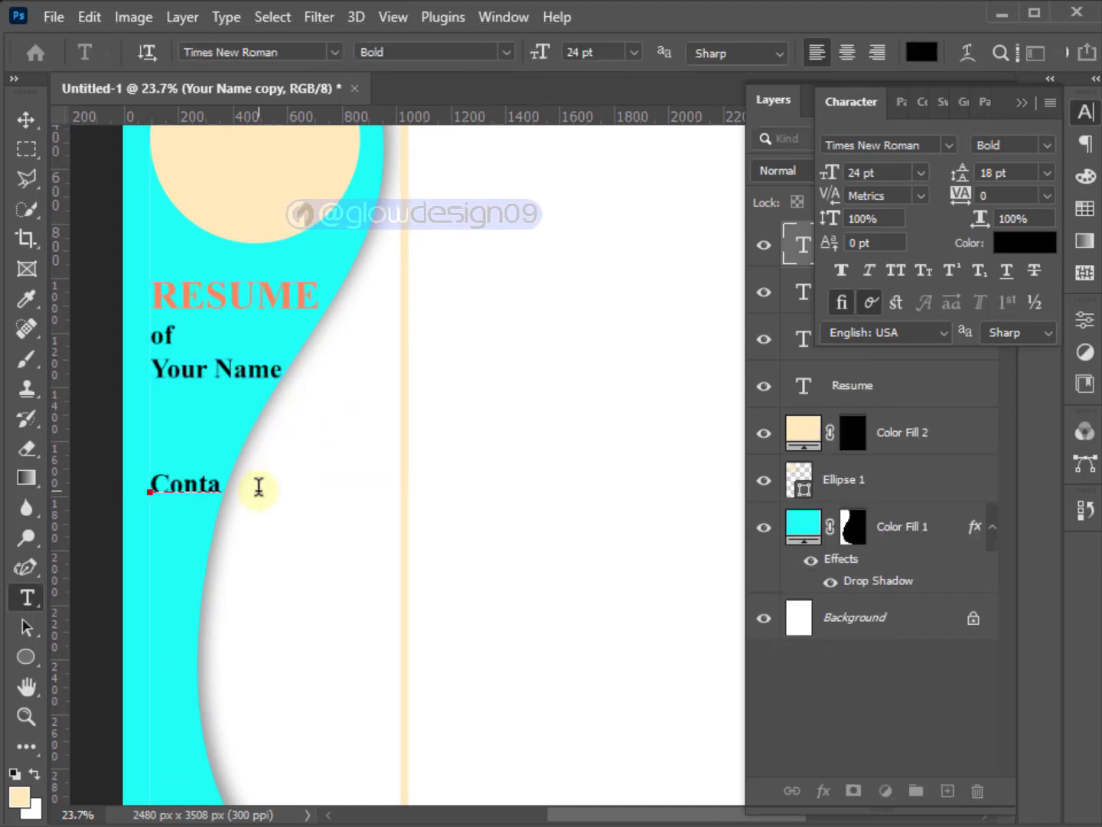
left_click(26, 119)
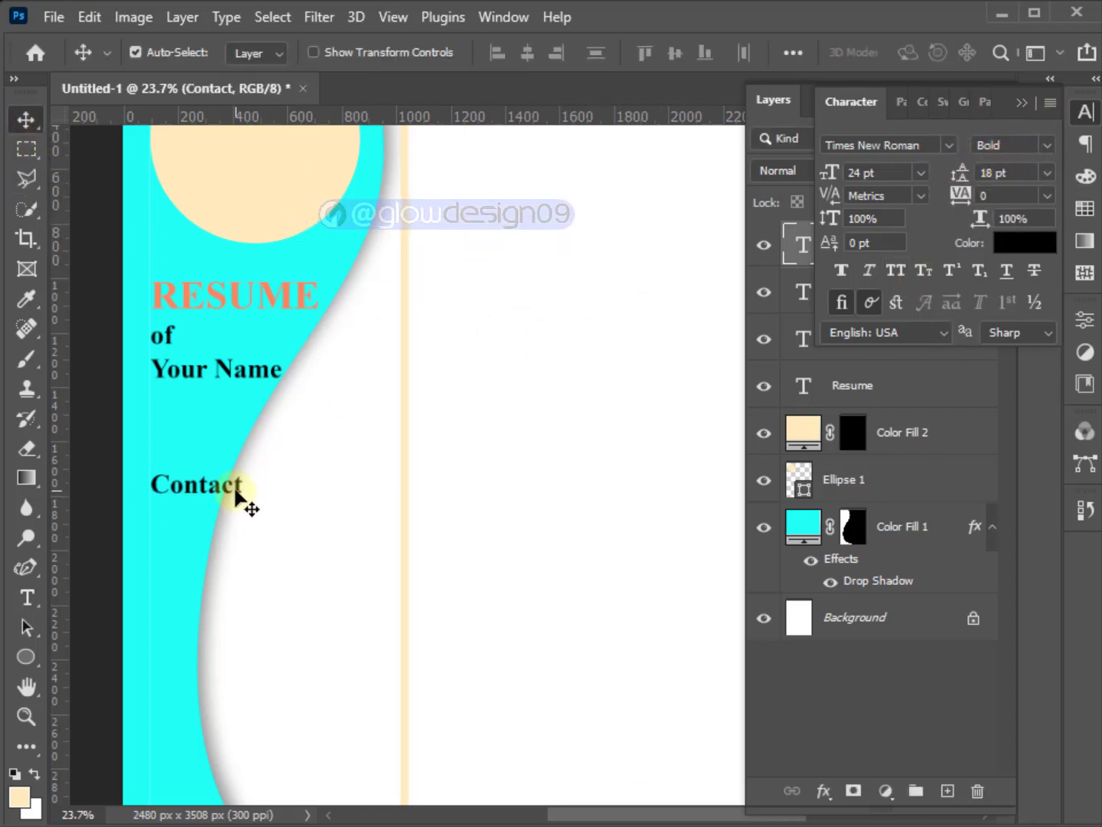
Colour the Contact: heading with the coral sampled from RESUME and underline it.
left_click(1025, 242)
left_click(308, 174)
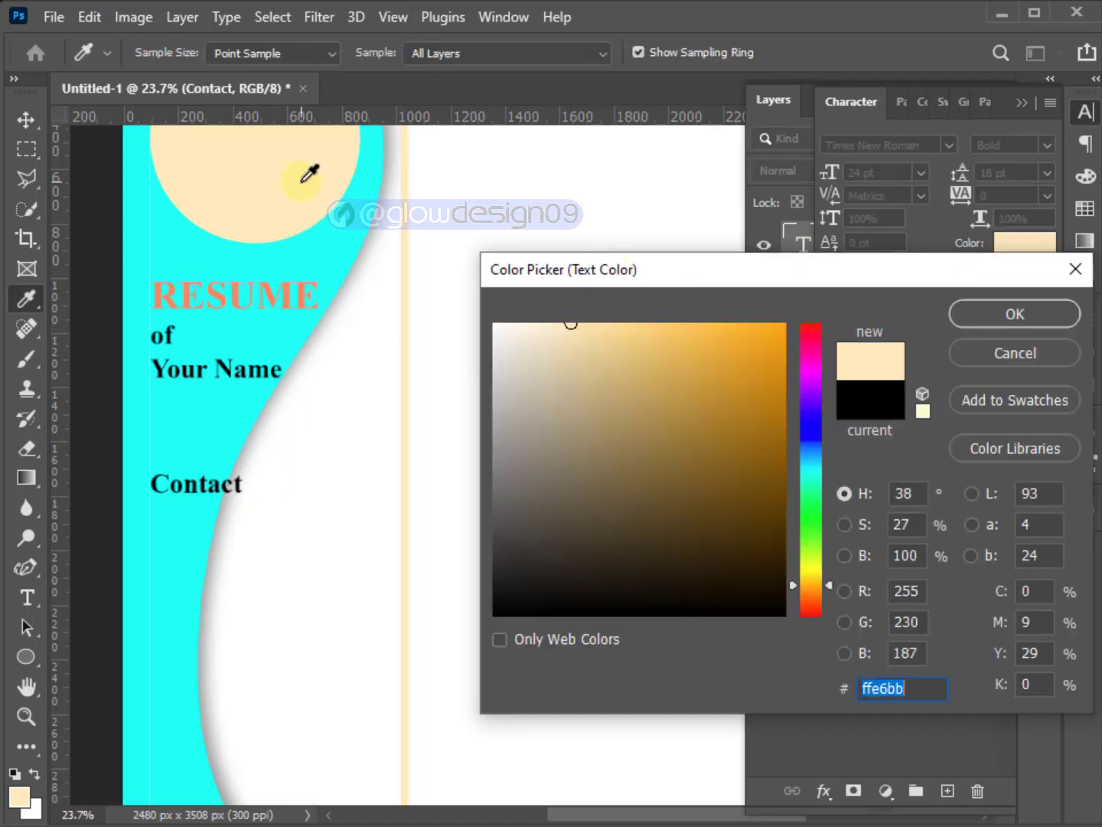
left_click(289, 299)
left_click(1010, 317)
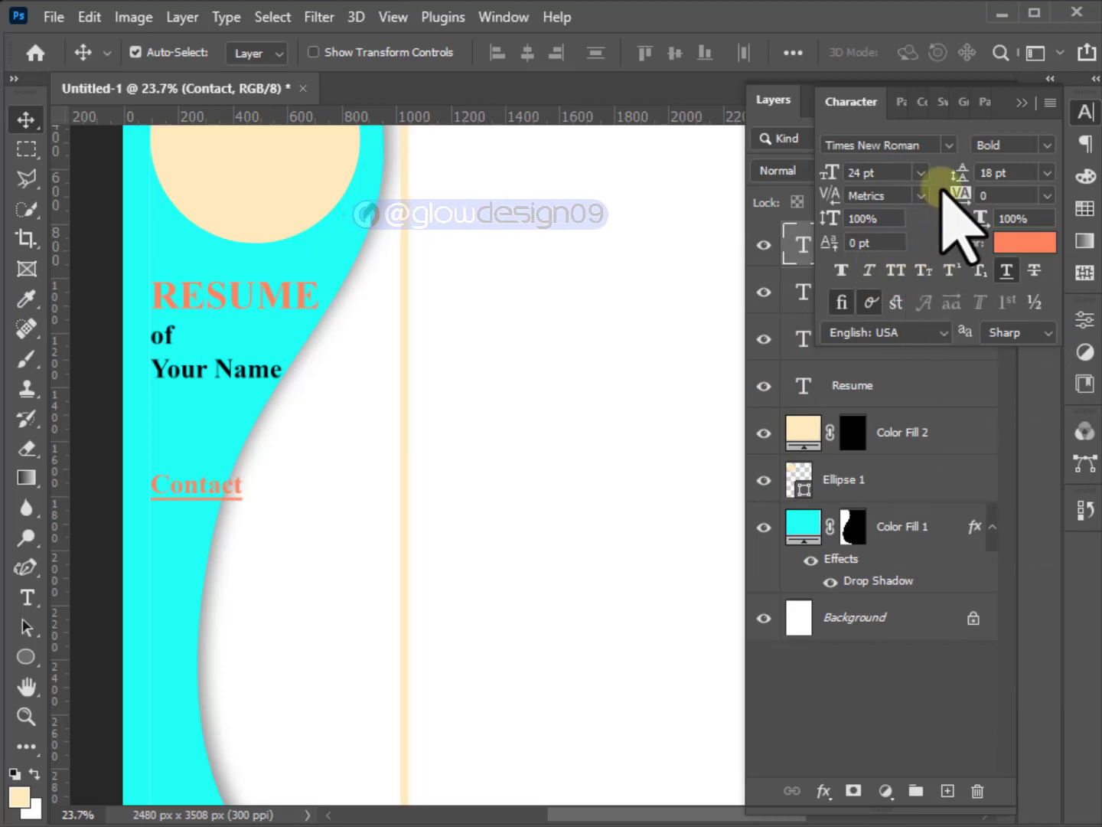
left_click(1042, 146)
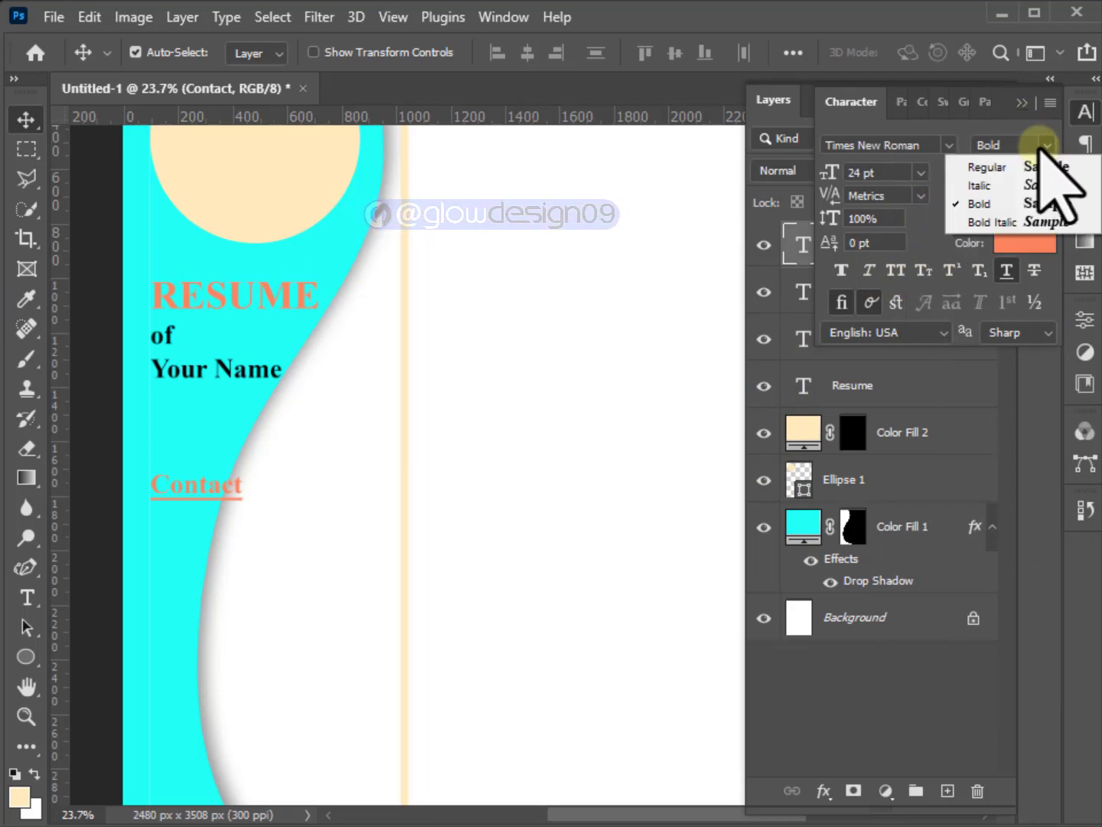
left_click(1014, 115)
double_click(233, 490)
type(":")
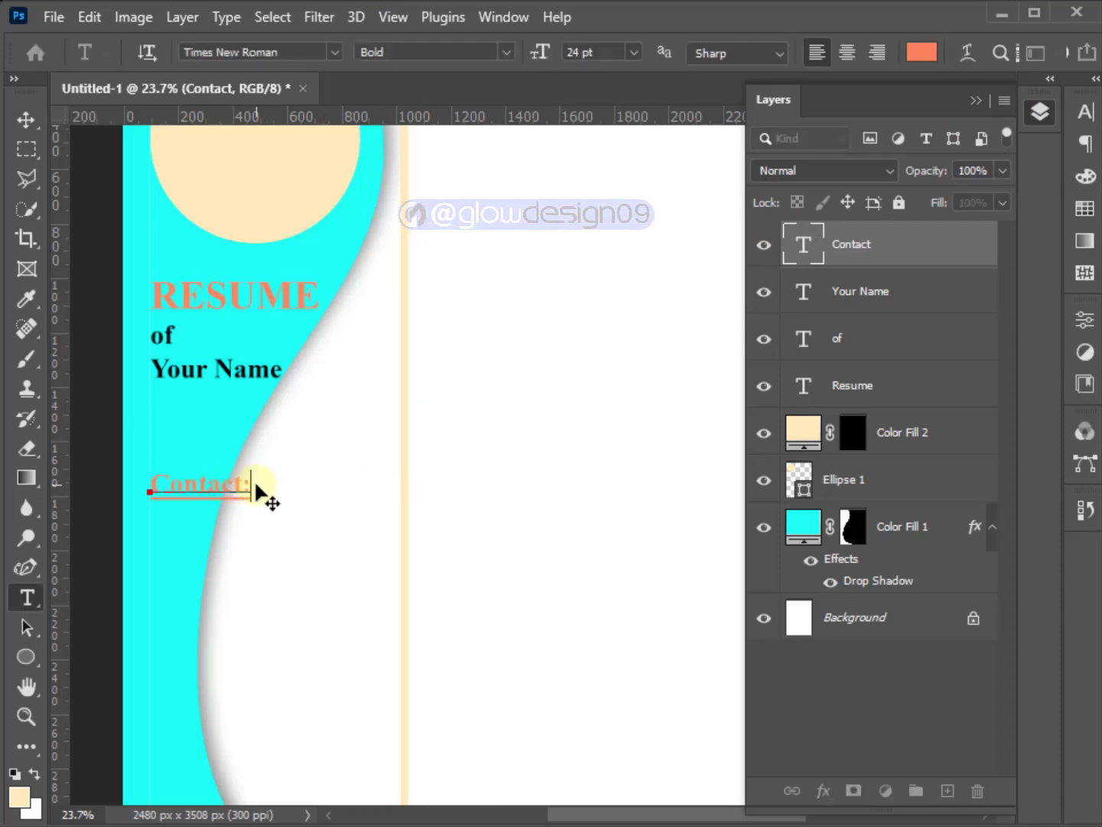
left_click(26, 120)
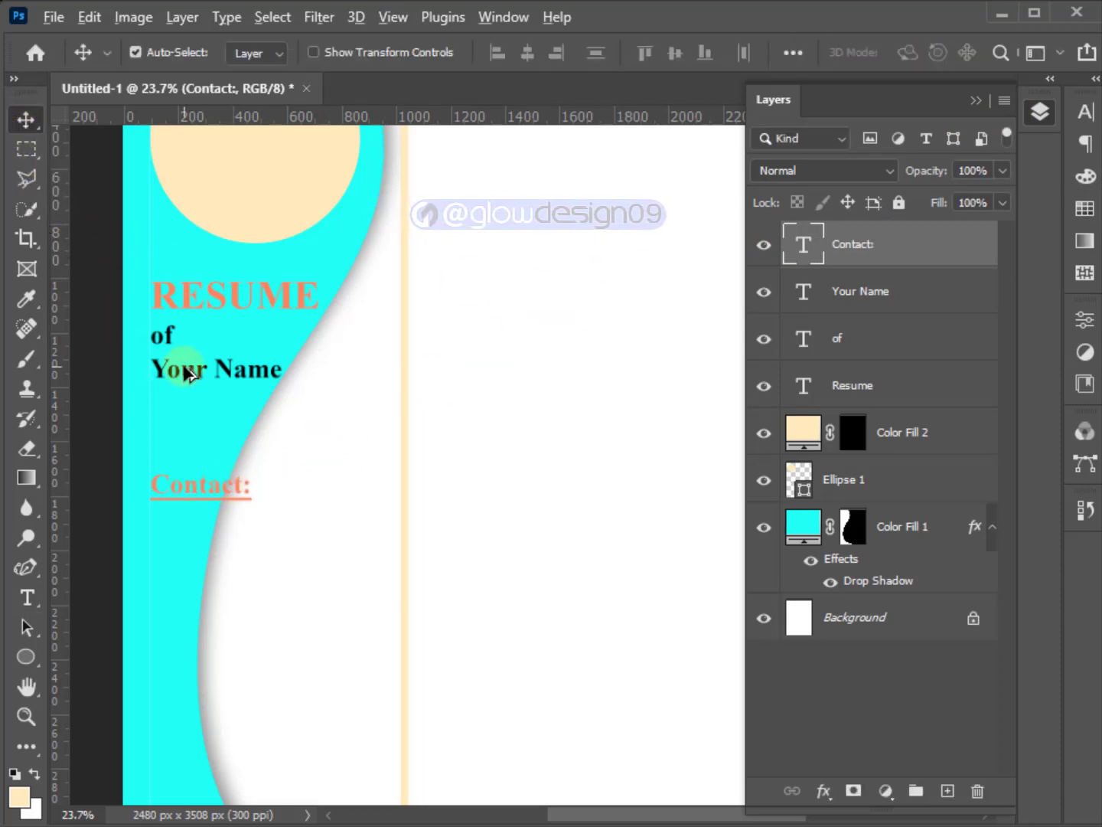
Duplicate a label below Contact:, retype it as 'Phone:' and set it to 19 pt.
mouse_move(184, 369)
left_mouse_down()
mouse_move(185, 540)
mouse_move(190, 527)
left_mouse_up()
double_click(231, 526)
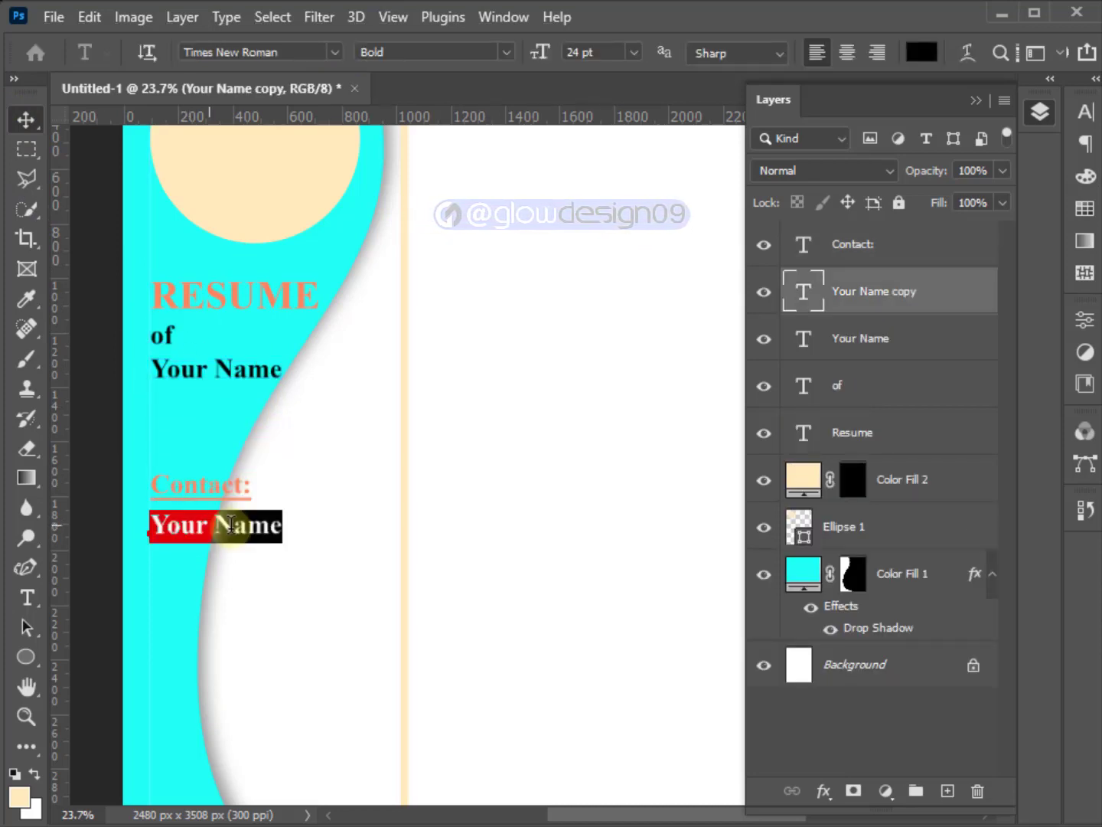
type("Phone:")
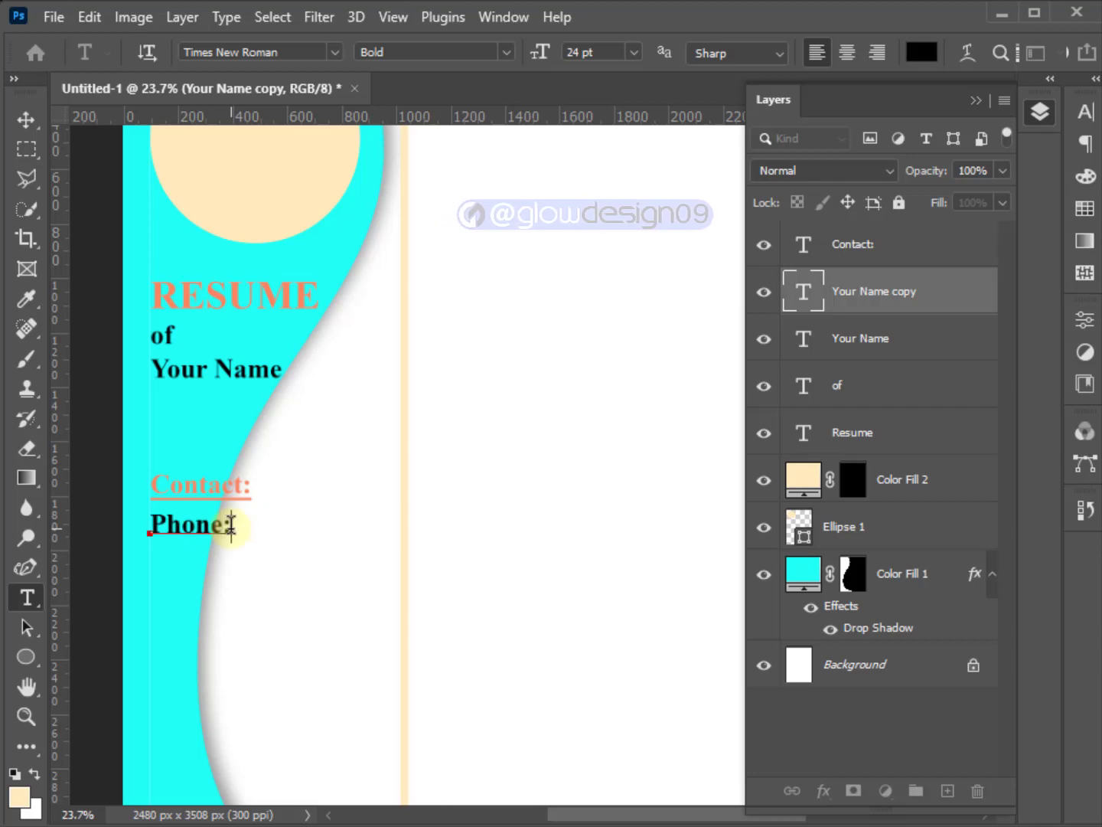
left_click(25, 116)
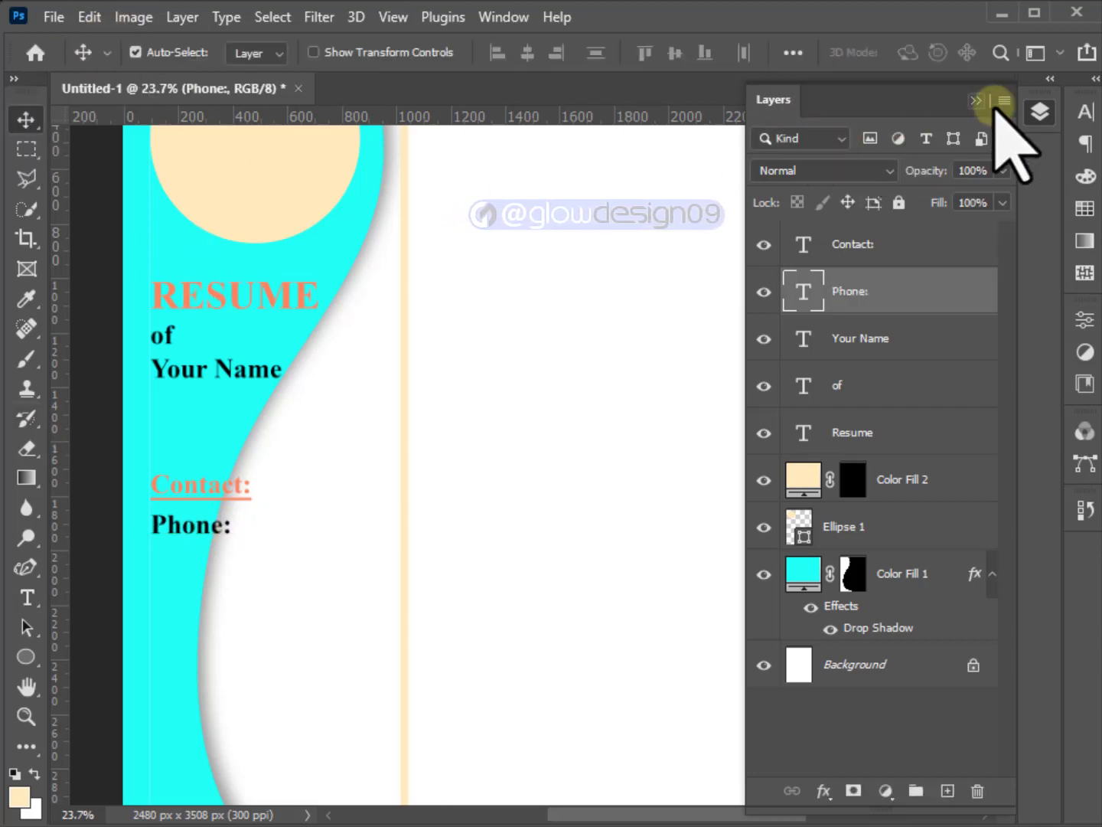
left_click(1085, 111)
left_click_drag(844, 177, 829, 177)
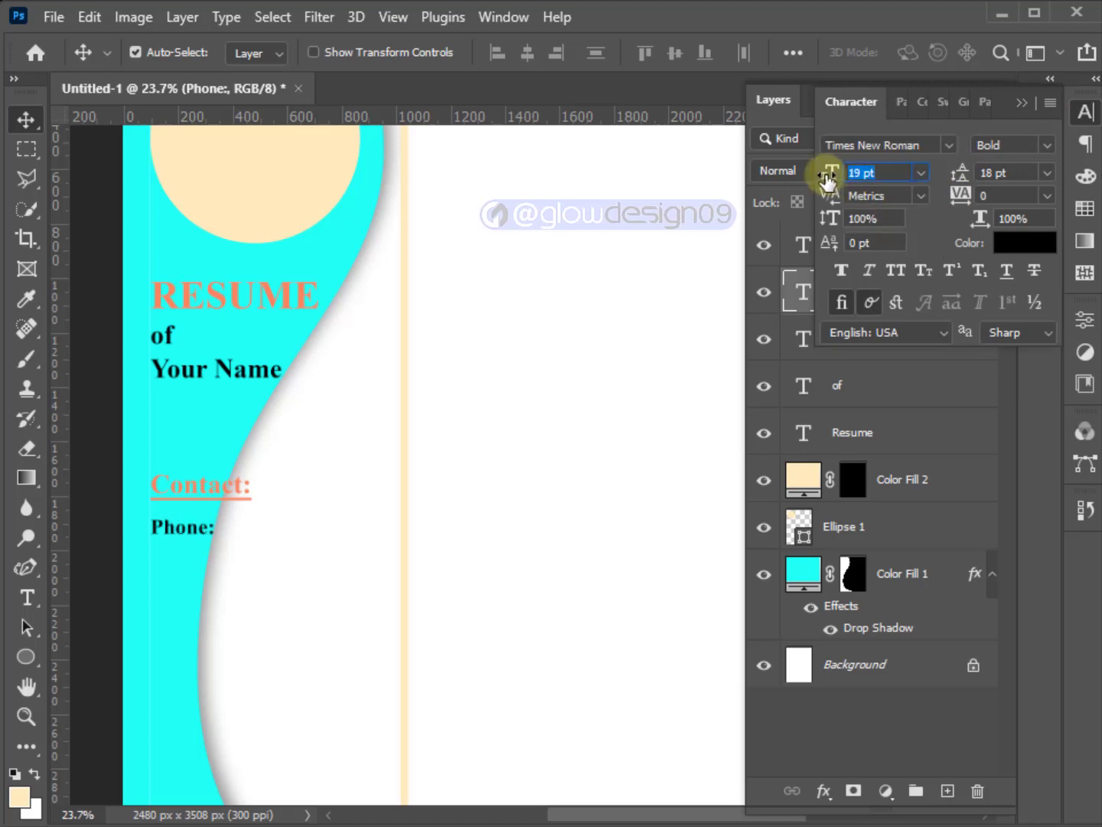
left_click(706, 306)
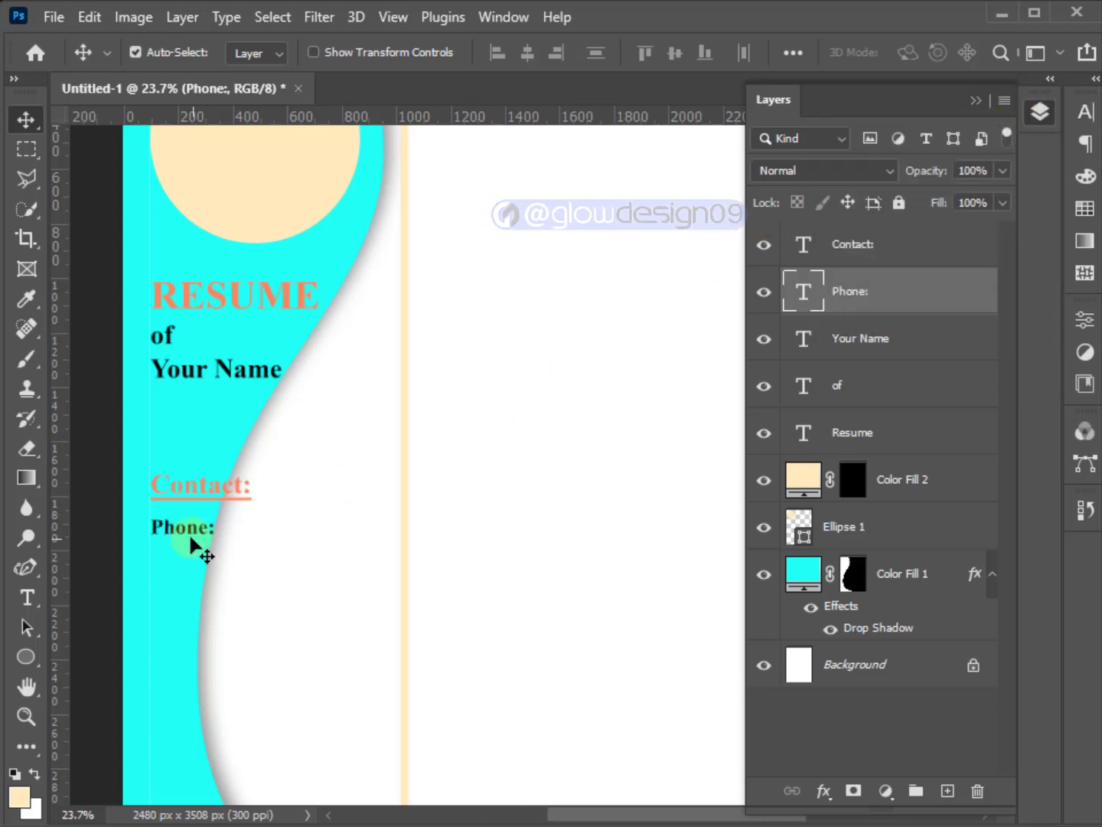
Duplicate Phone: further down as a 'Mail:' label, then view the whole page.
left_click_drag(190, 537, 189, 624)
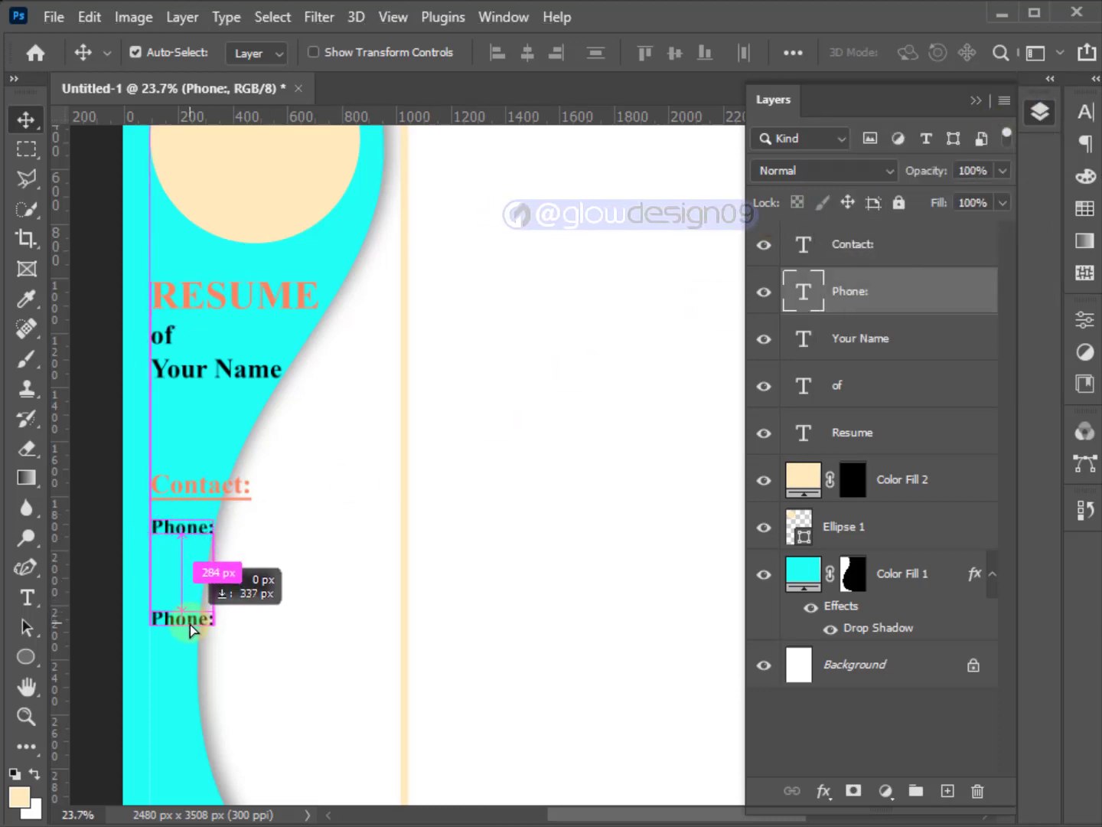
double_click(201, 623)
type("Mail:")
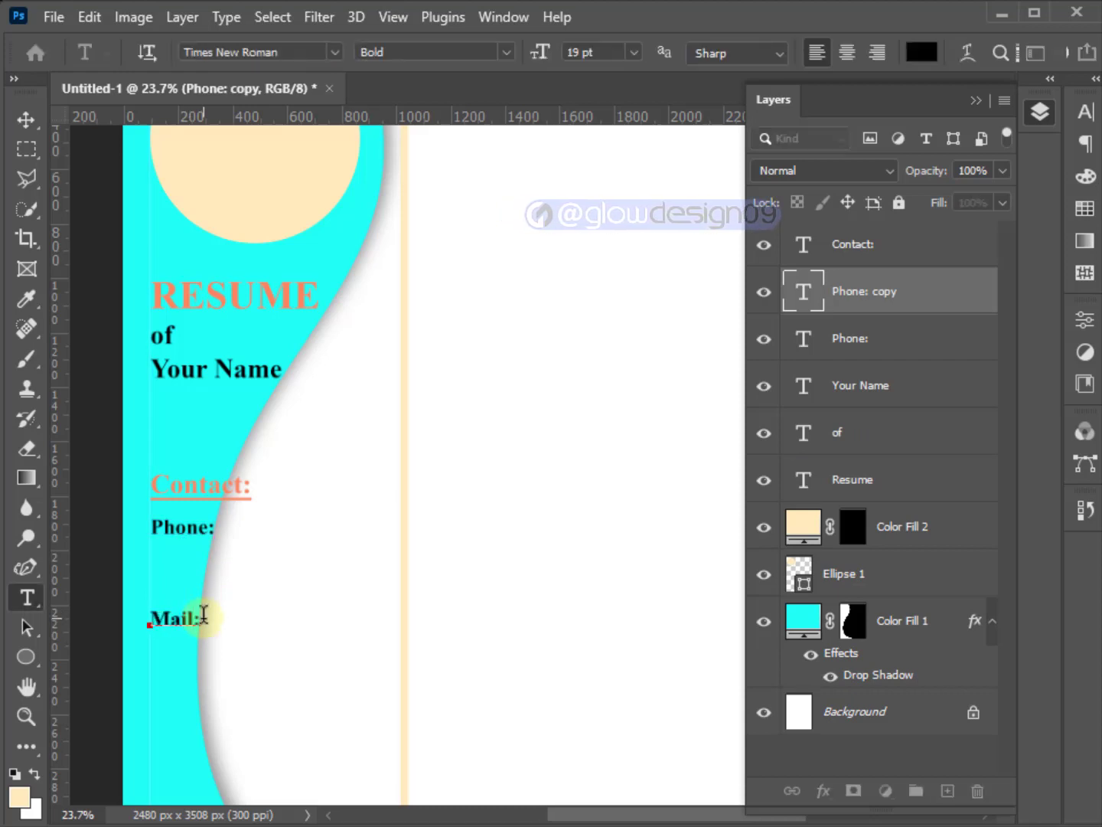
left_click(26, 120)
scroll(183, 496, "down", 2)
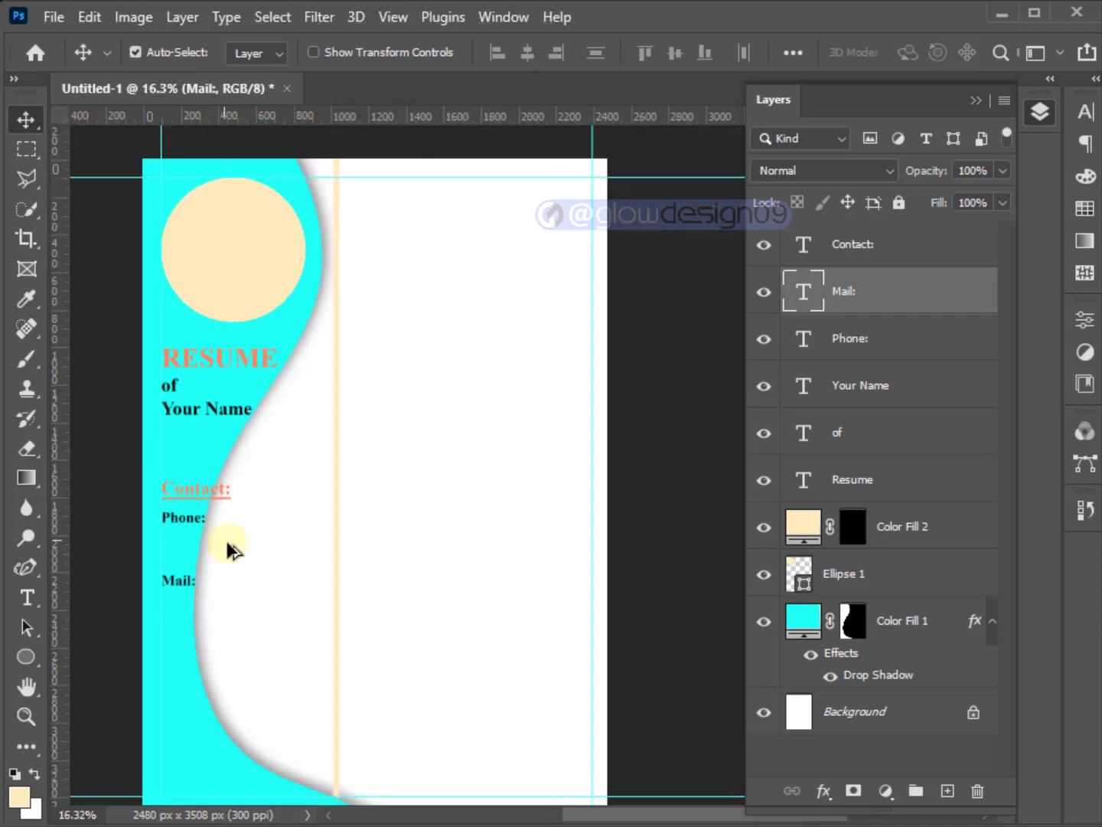
left_click_drag(227, 548, 167, 545)
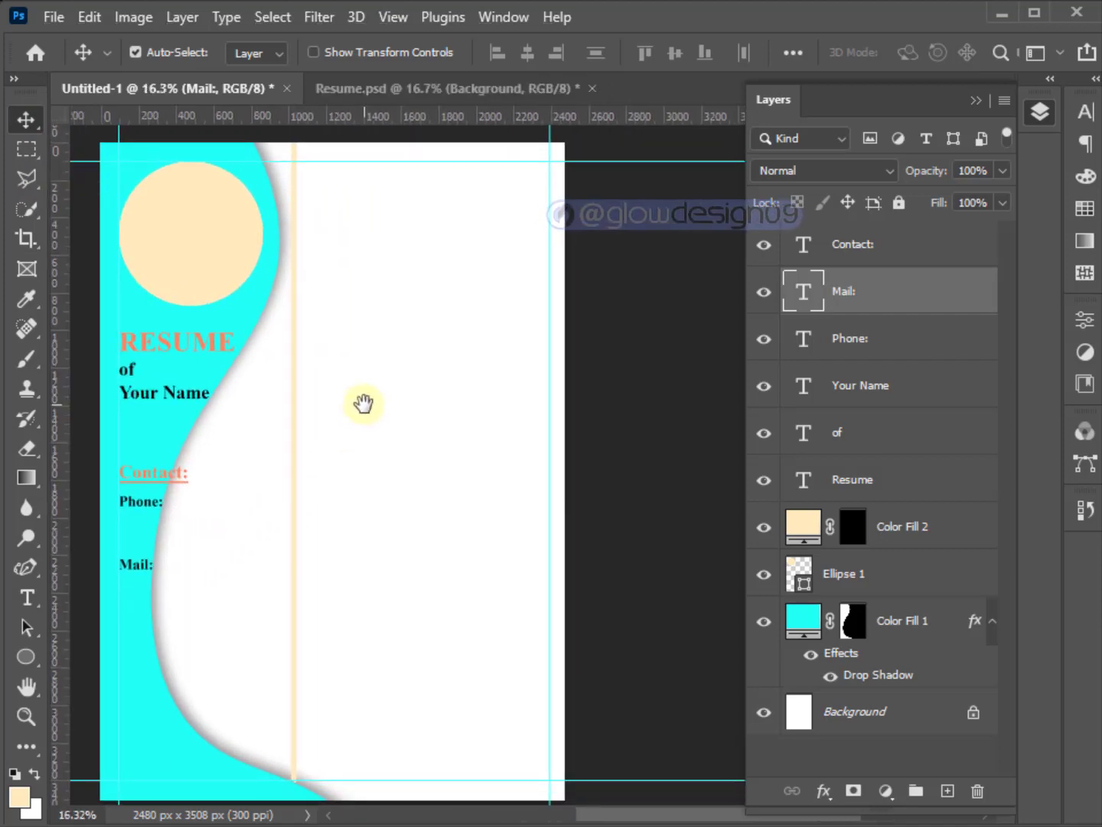
Copy the Personal Information group from Resume.psd to the top of the white column.
left_click(459, 89)
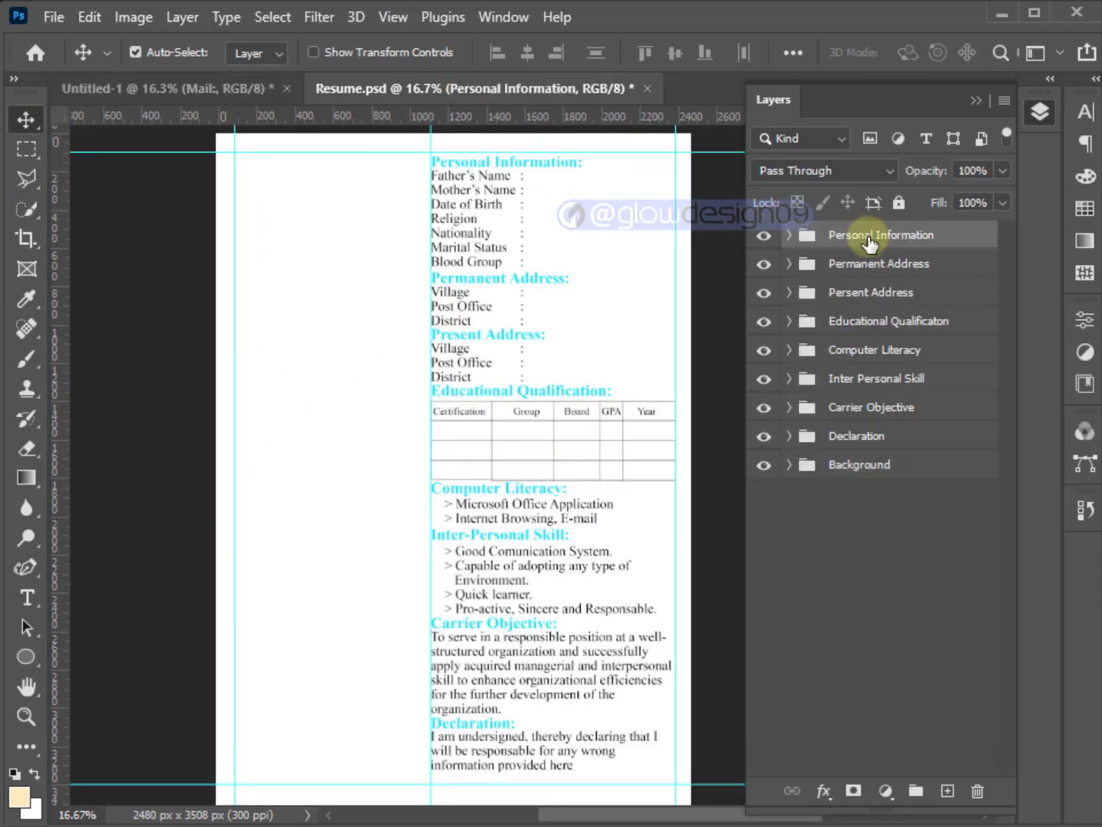
left_click_drag(304, 143, 381, 290)
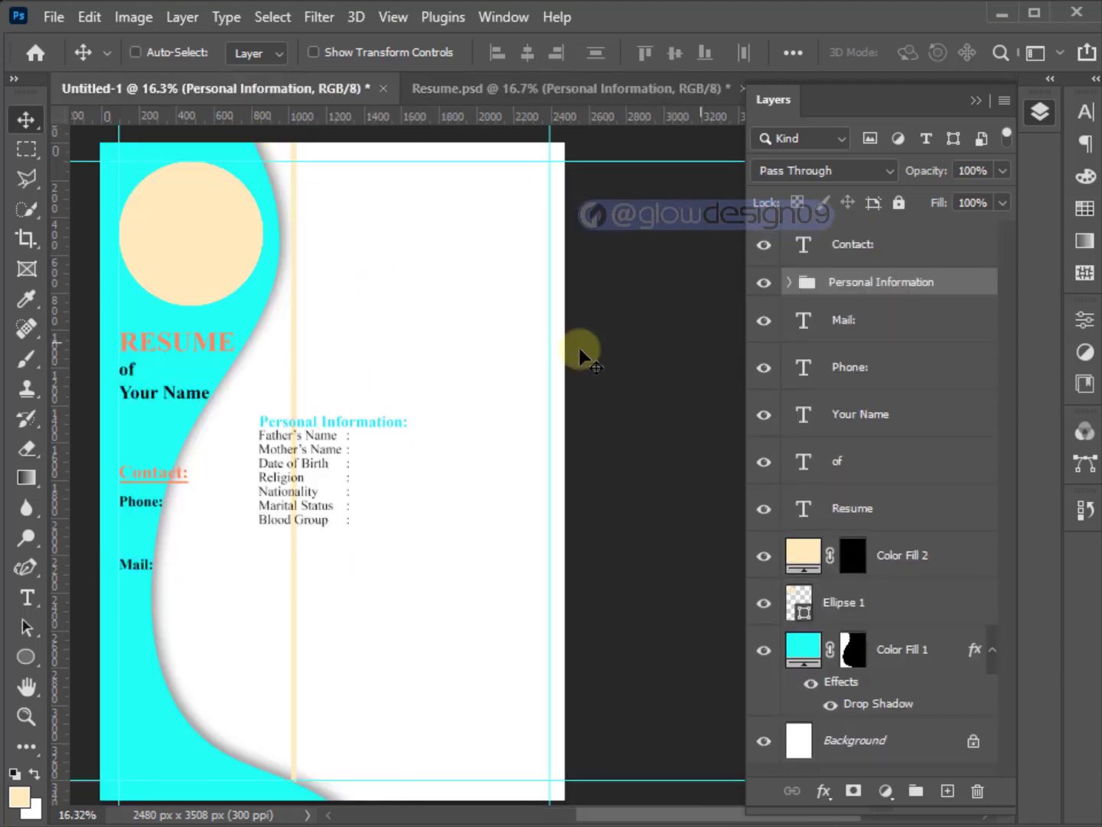
key("ctrl+t")
left_click_drag(362, 424, 410, 175)
scroll(394, 210, "up", 2)
scroll(399, 294, "up", 2)
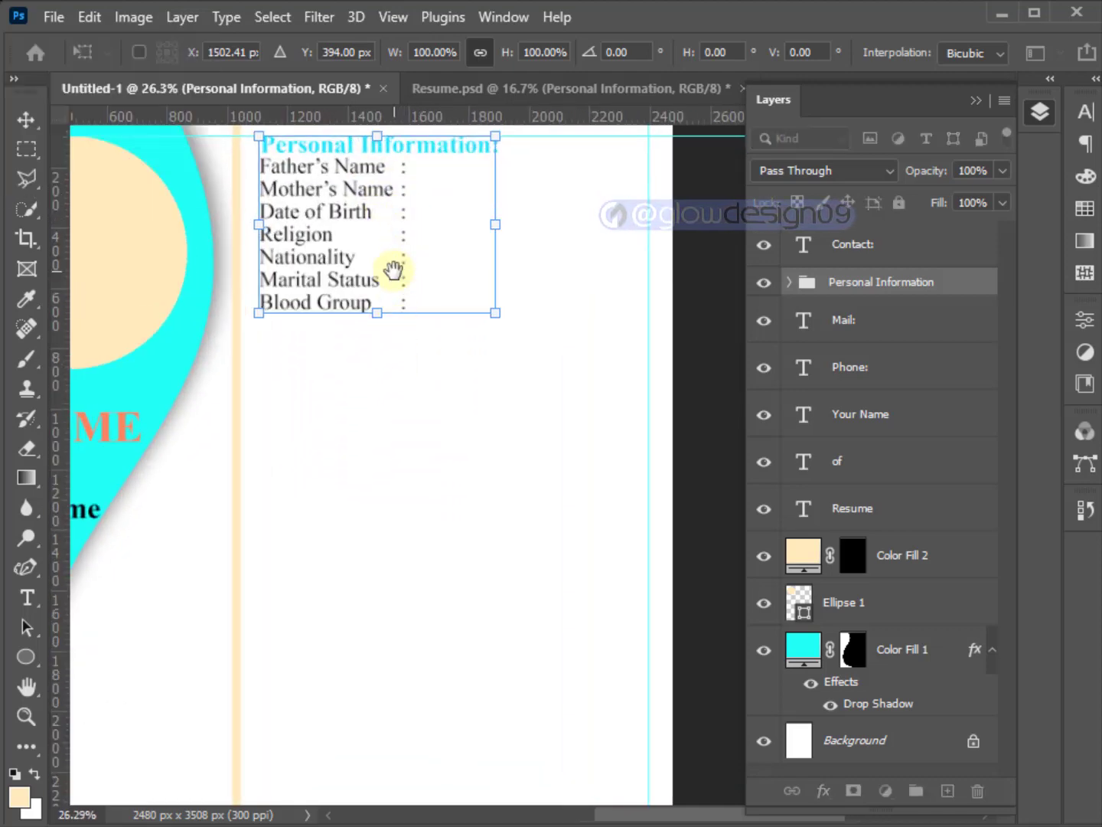
left_click_drag(395, 269, 408, 423)
scroll(361, 363, "up", 2)
scroll(363, 290, "up", 1)
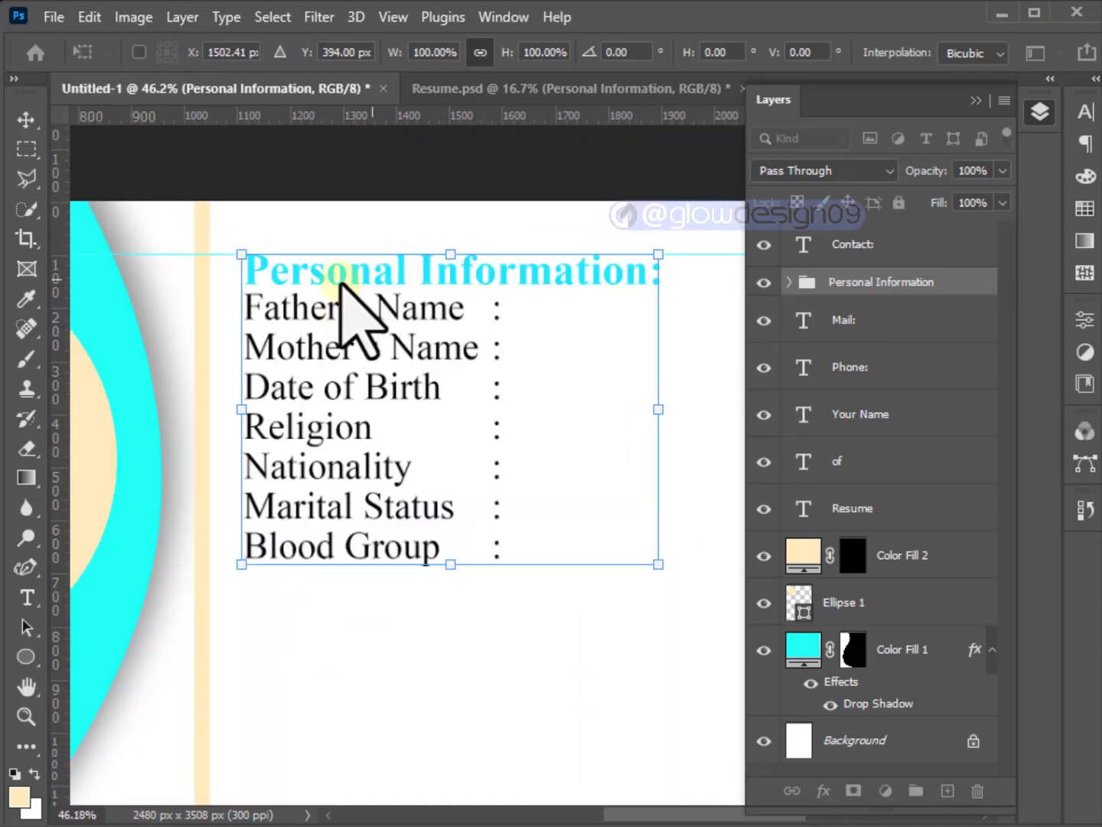
Snap Personal Information's left edge to a new vertical guide and move its group atop the Layers panel.
left_click_drag(60, 311, 222, 319)
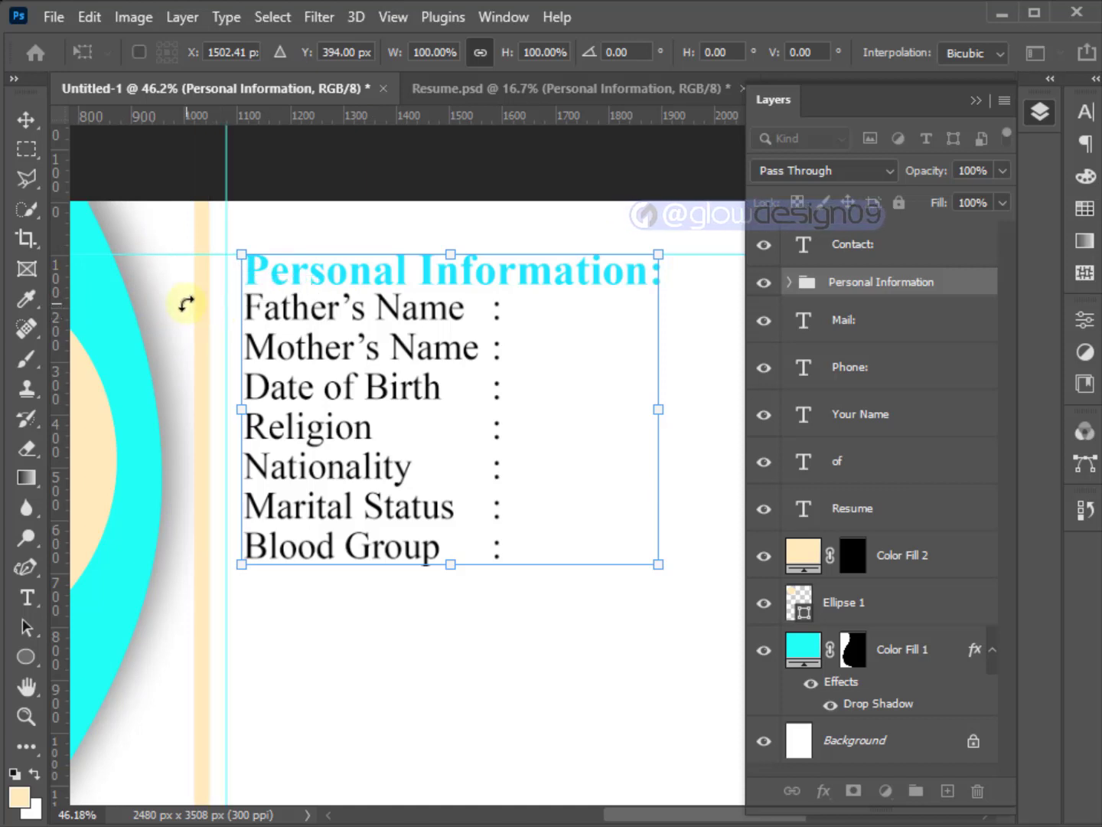
key("ctrl+r")
left_click_drag(348, 263, 347, 267)
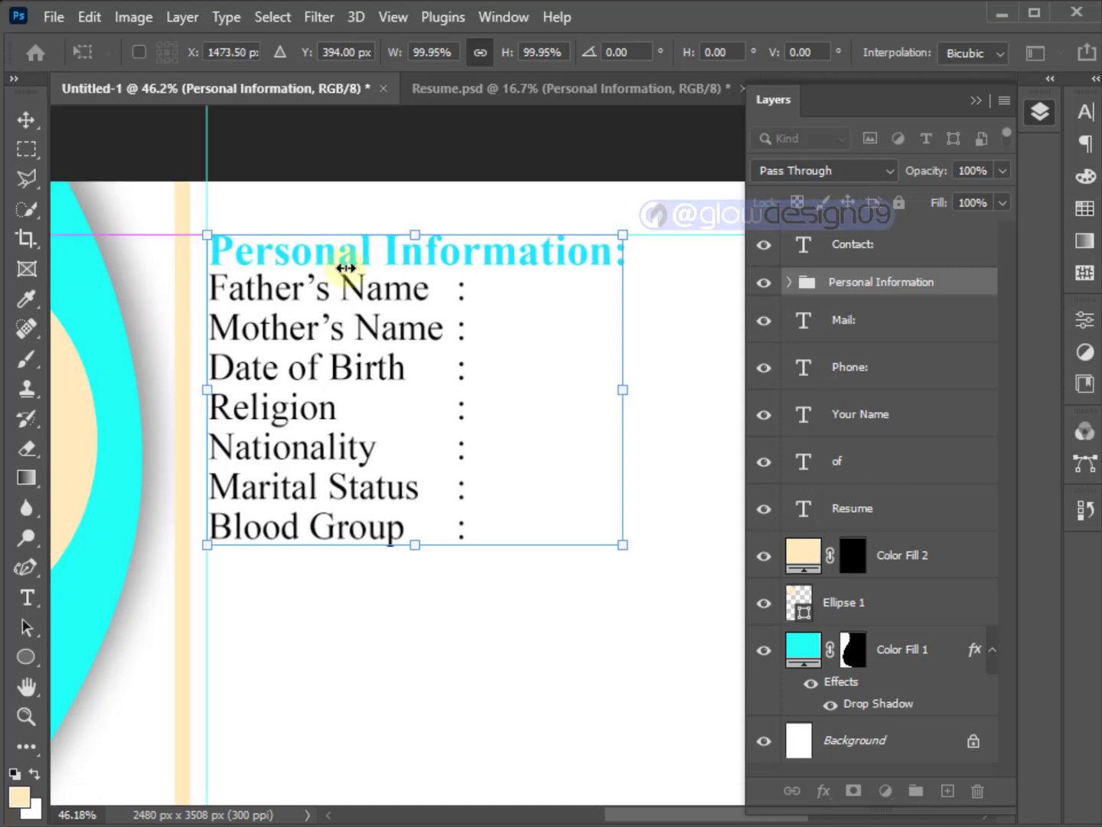
key("Return")
scroll(349, 272, "down", 3)
scroll(536, 327, "down", 3)
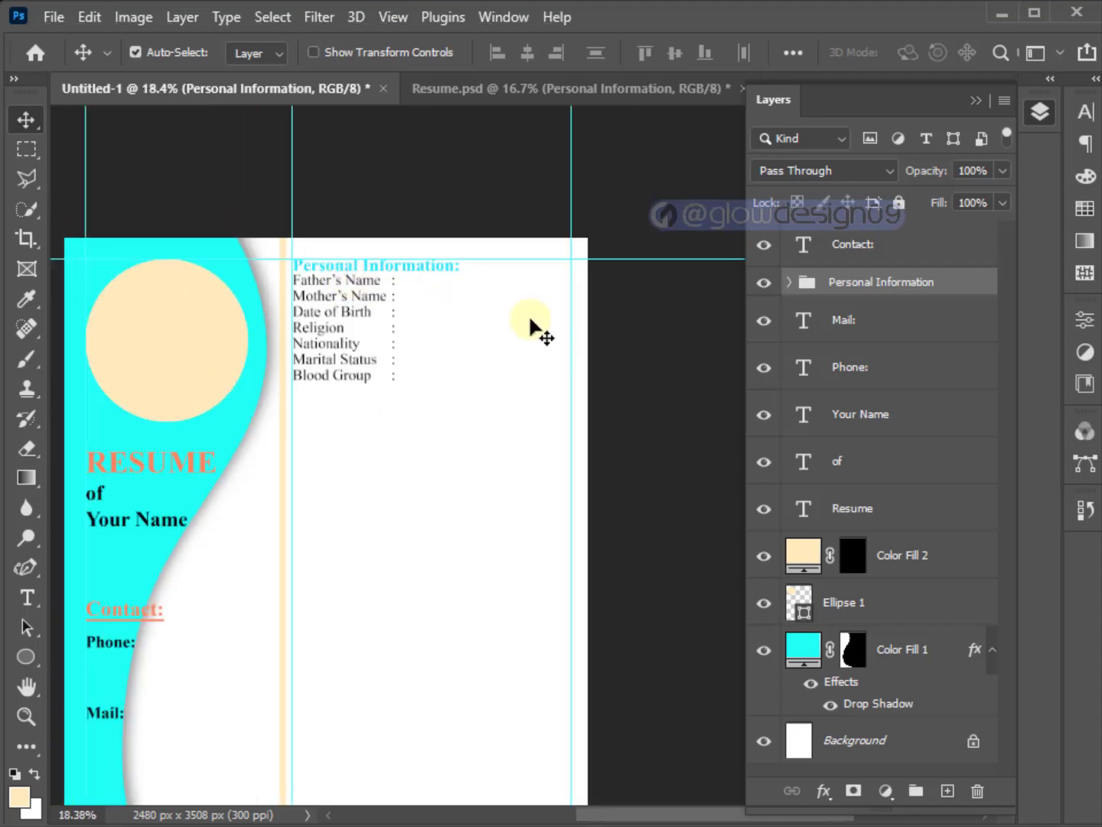
scroll(600, 288, "down", 1)
mouse_move(838, 287)
left_mouse_down()
mouse_move(838, 234)
mouse_move(452, 413)
left_mouse_up()
Place the Permanent Address block directly under Personal Information.
left_click(522, 88)
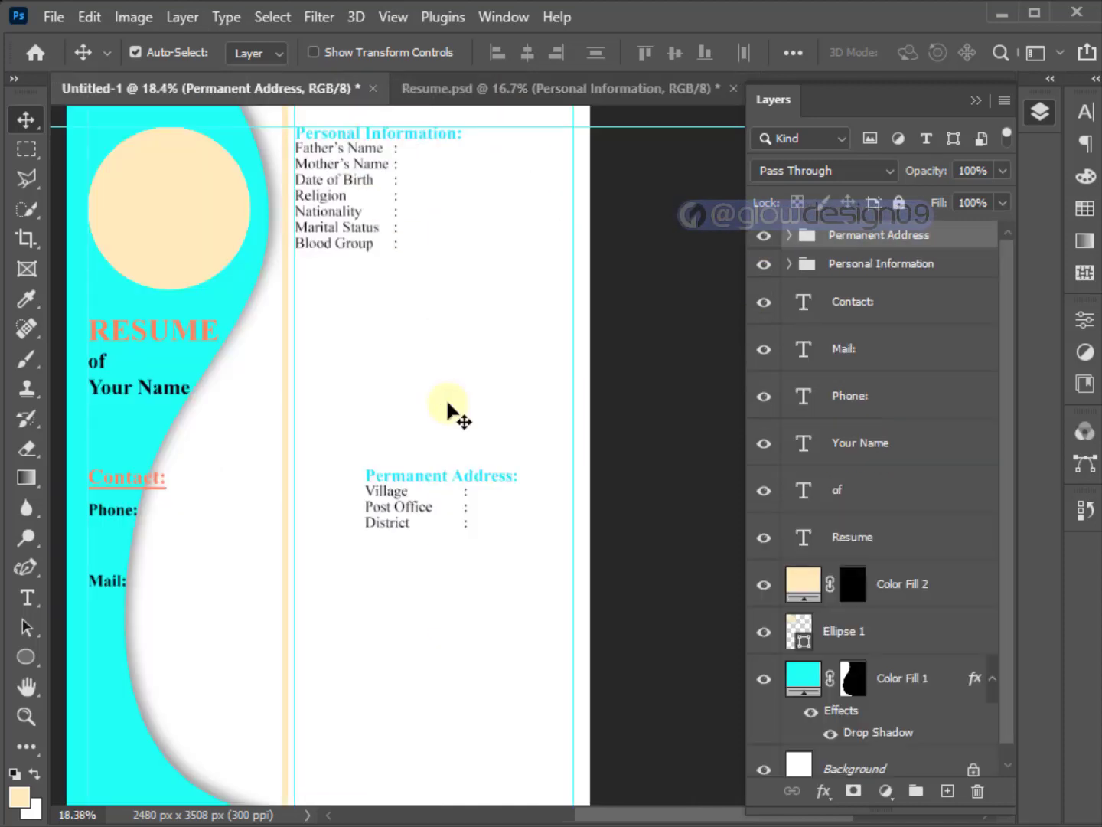
key("ctrl+t")
mouse_move(421, 482)
left_mouse_down()
mouse_move(376, 349)
mouse_move(352, 326)
mouse_move(350, 271)
left_mouse_up()
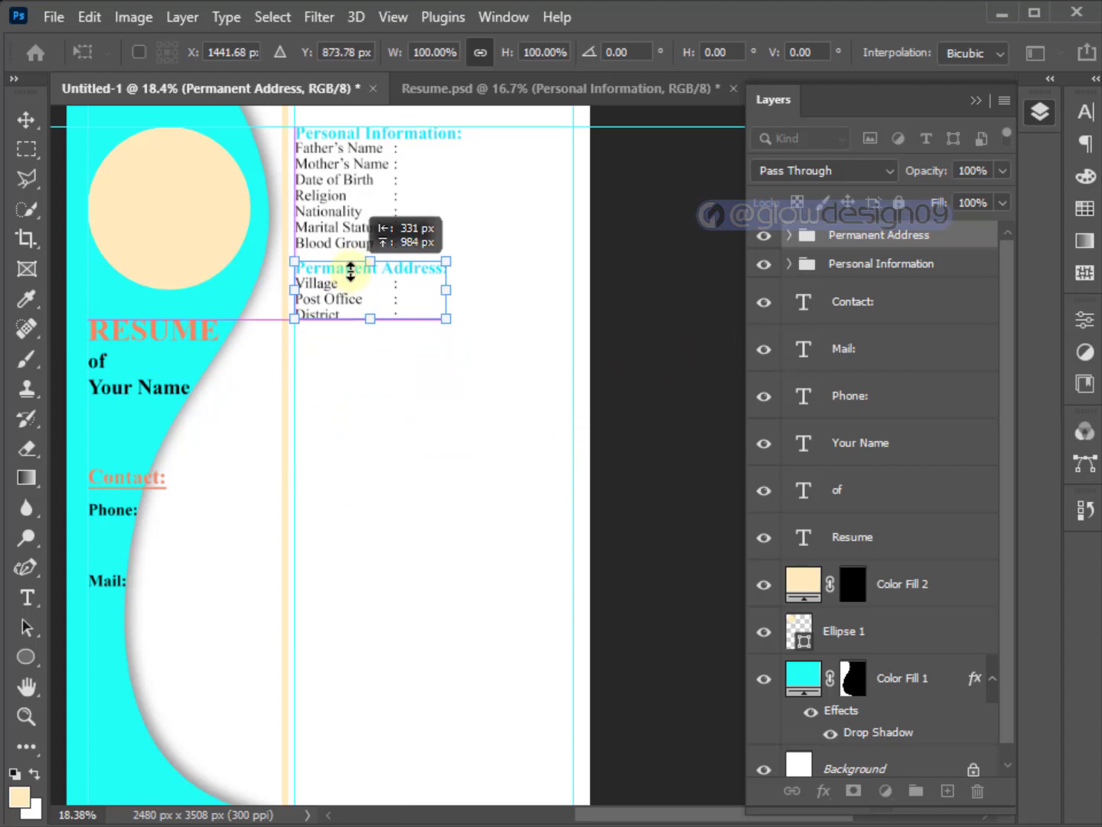
key("Return")
Copy the Present Address group from Resume.psd and position it under Permanent Address.
left_click(486, 88)
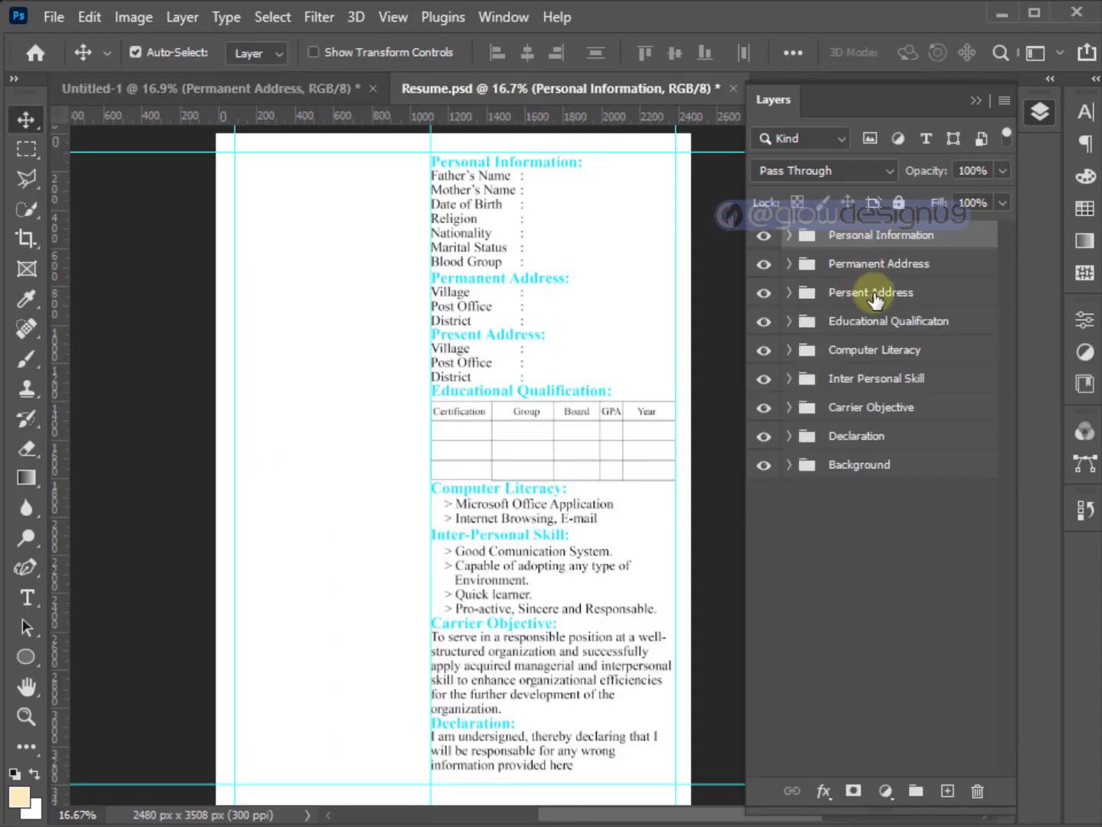
left_click_drag(875, 295, 439, 363)
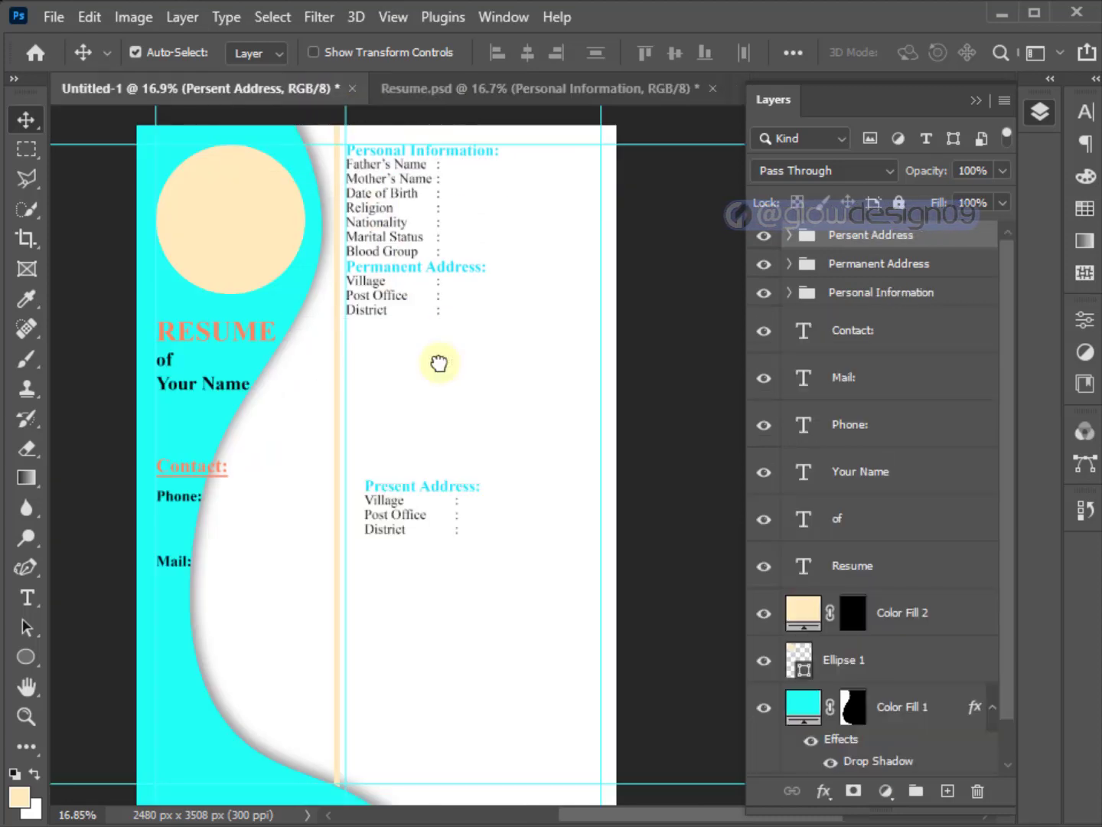
key("ctrl+t")
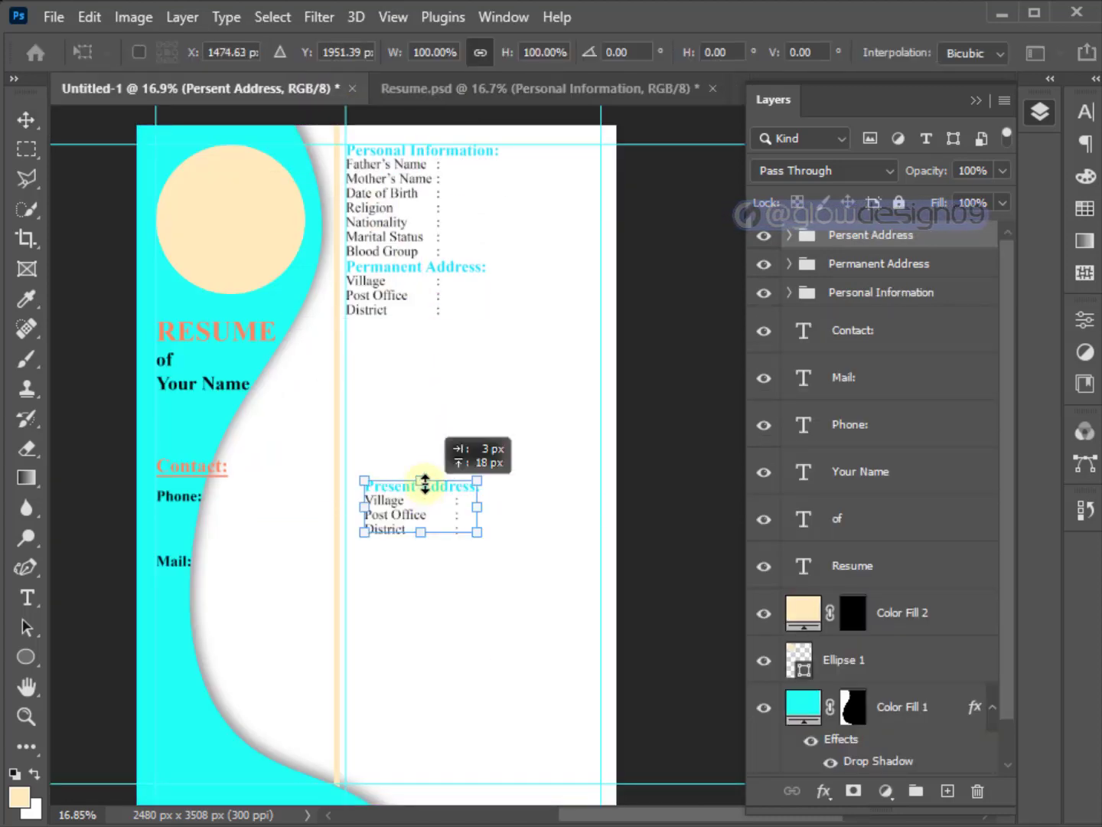
left_click_drag(425, 484, 406, 339)
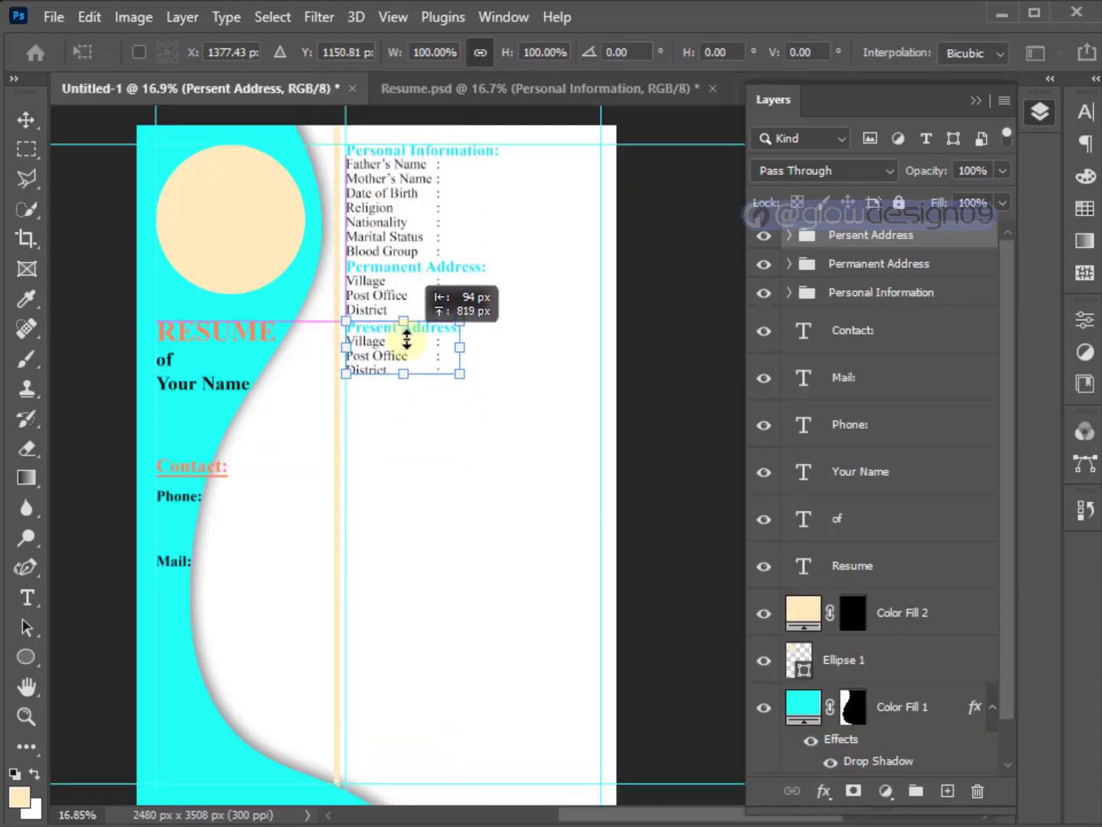
key("Return")
Copy the Educational Qualification table from Resume.psd and place it under Present Address.
left_click(383, 88)
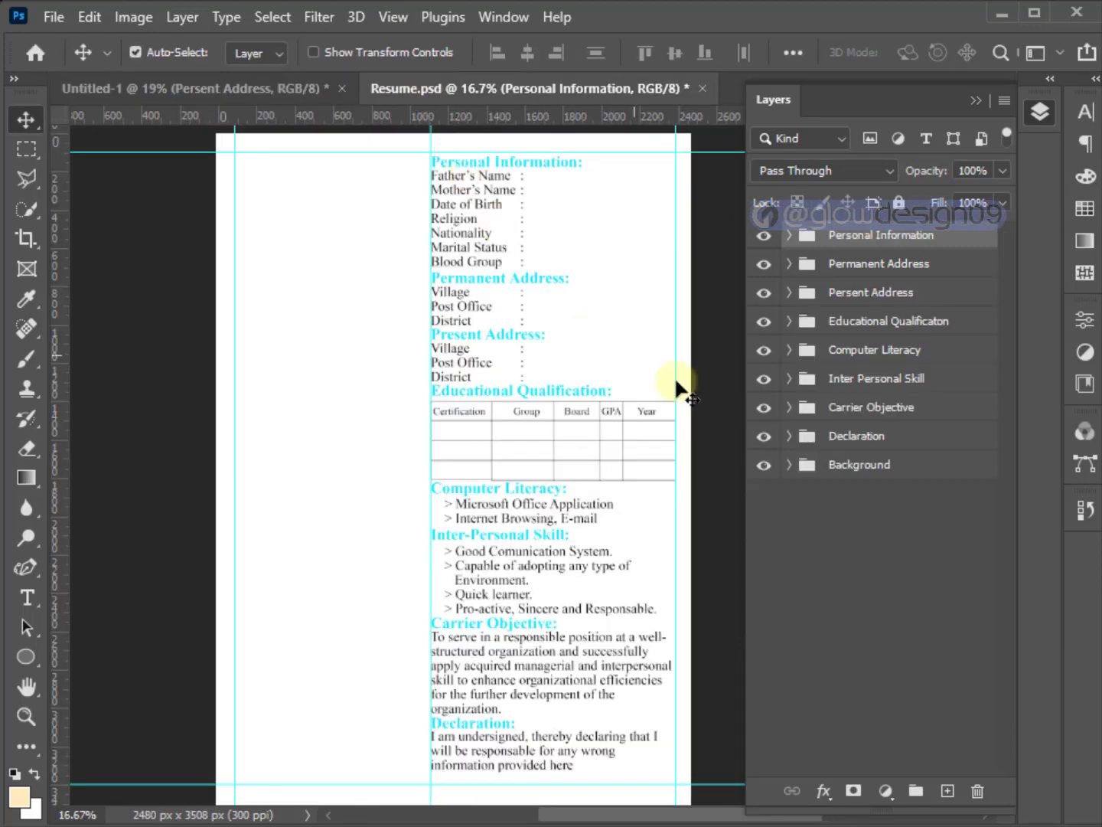
left_click_drag(852, 326, 476, 469)
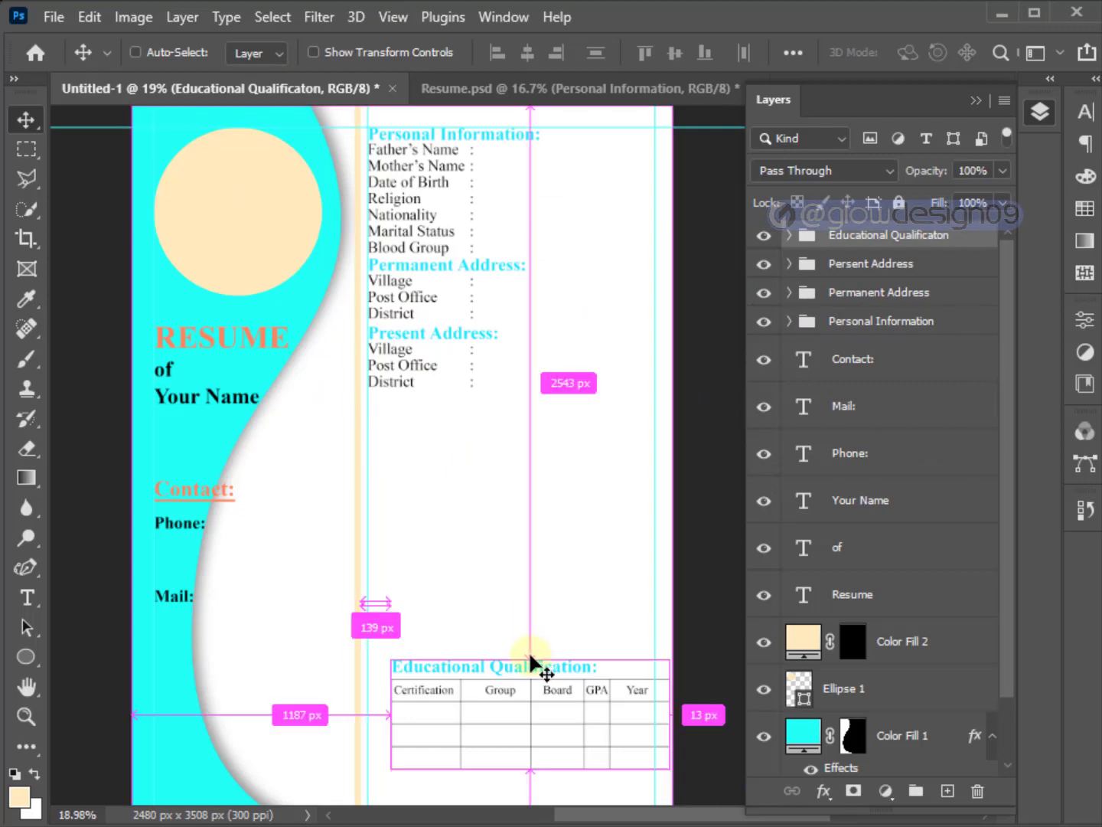
key("ctrl+t")
left_click_drag(540, 678, 522, 419)
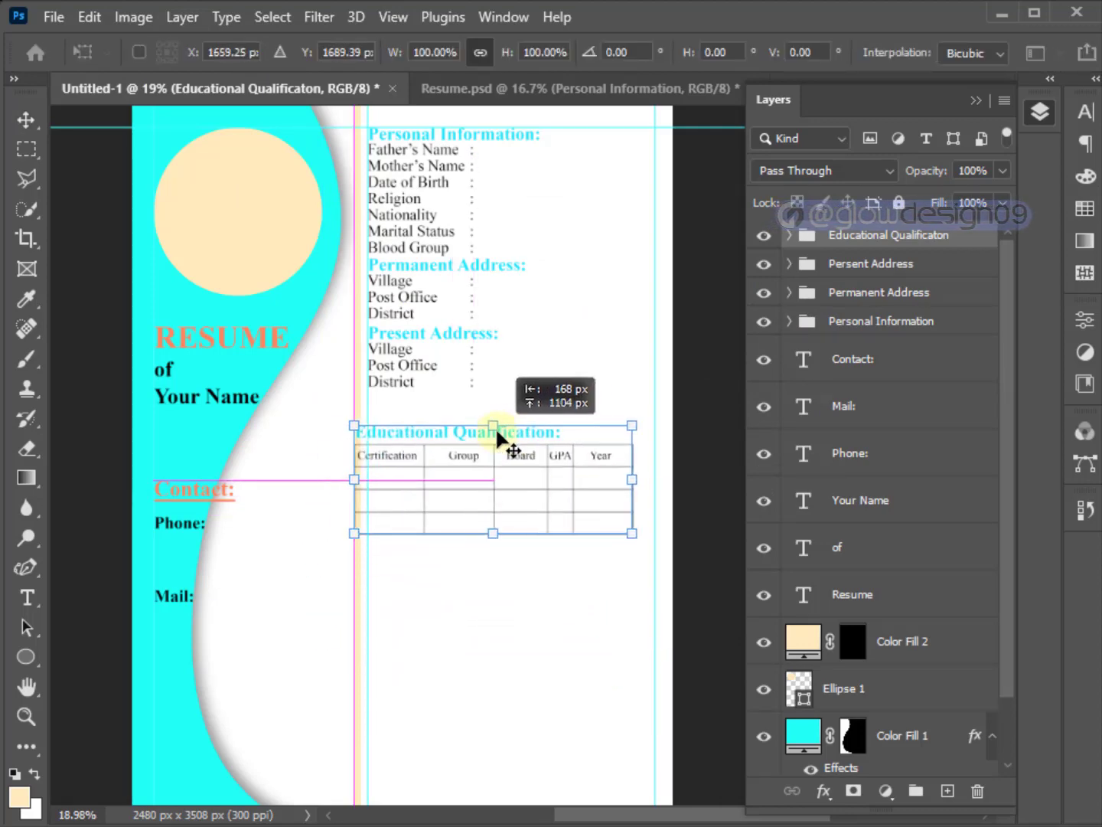
key("Return")
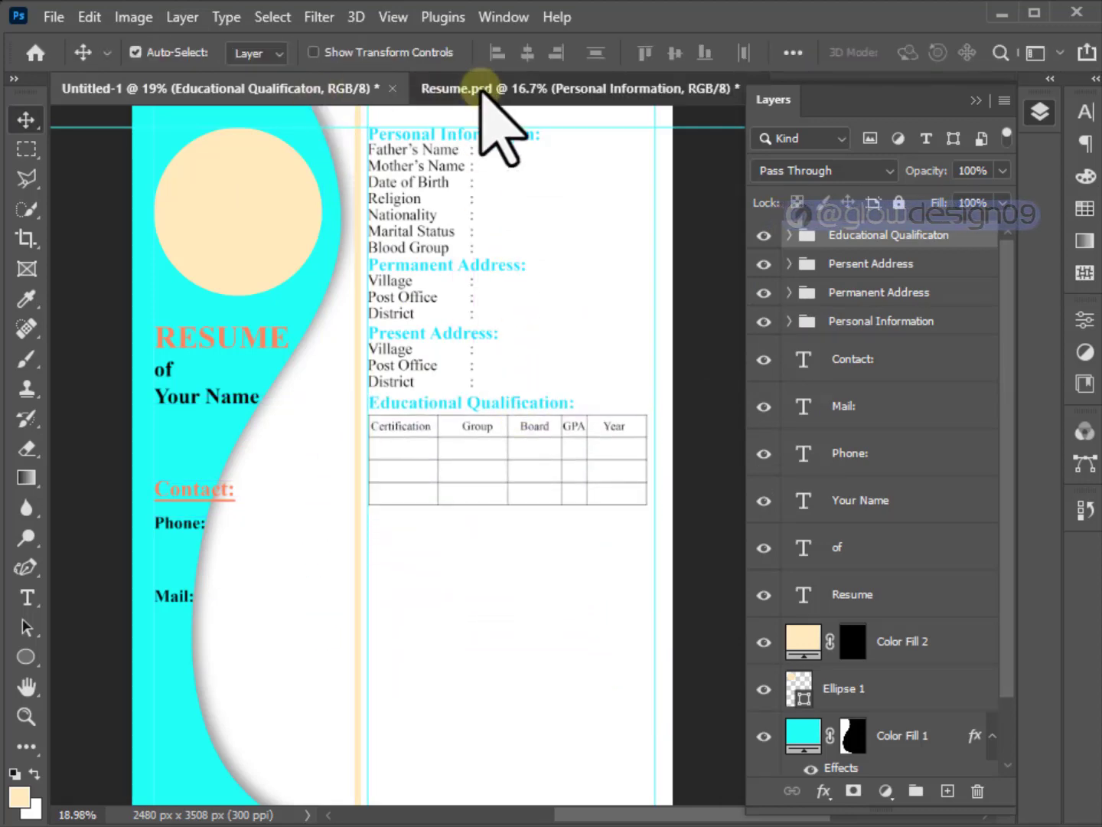
Copy the Computer Literacy section and place it just under the qualification table.
left_click(490, 89)
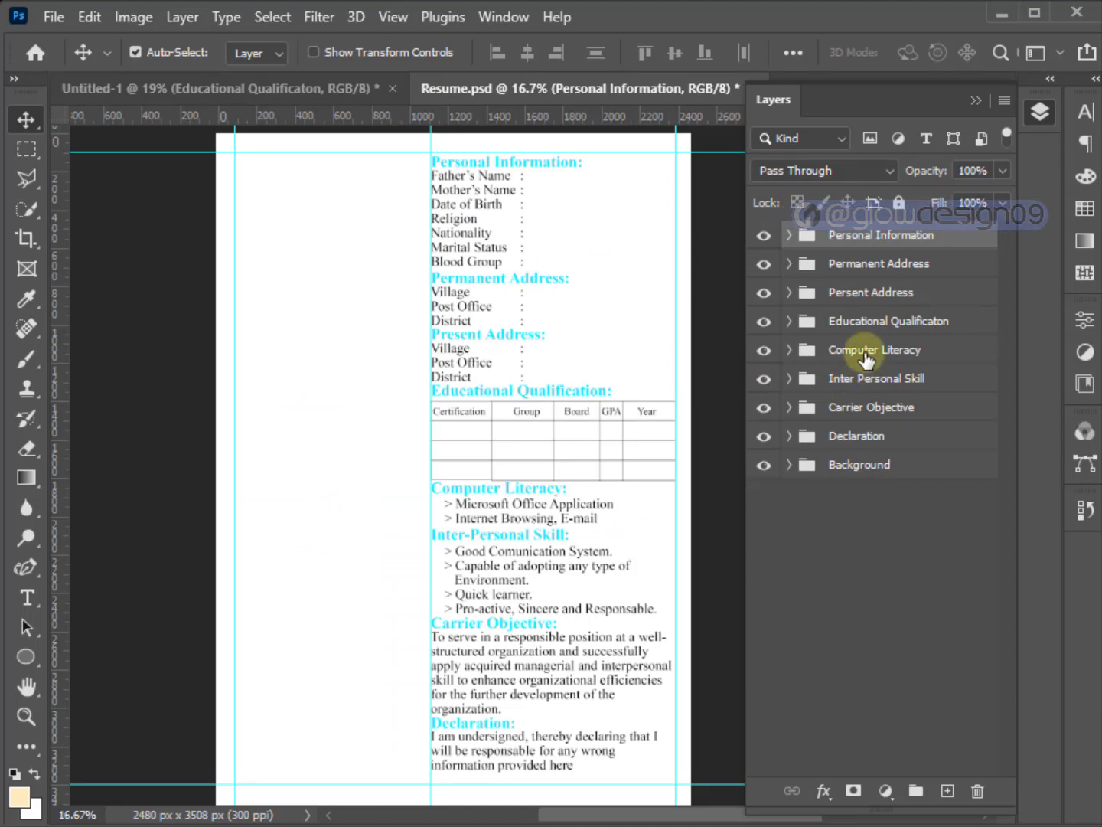
left_click_drag(865, 354, 493, 637)
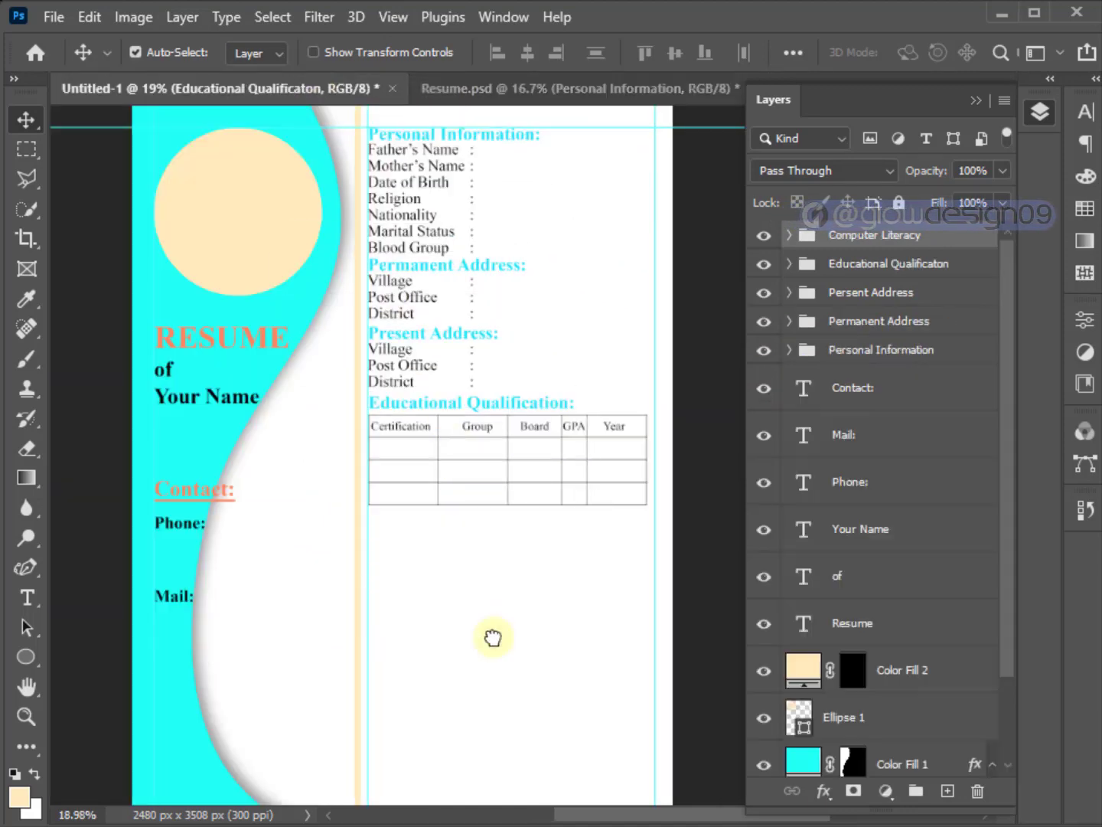
key("ctrl+t")
key("ctrl+0")
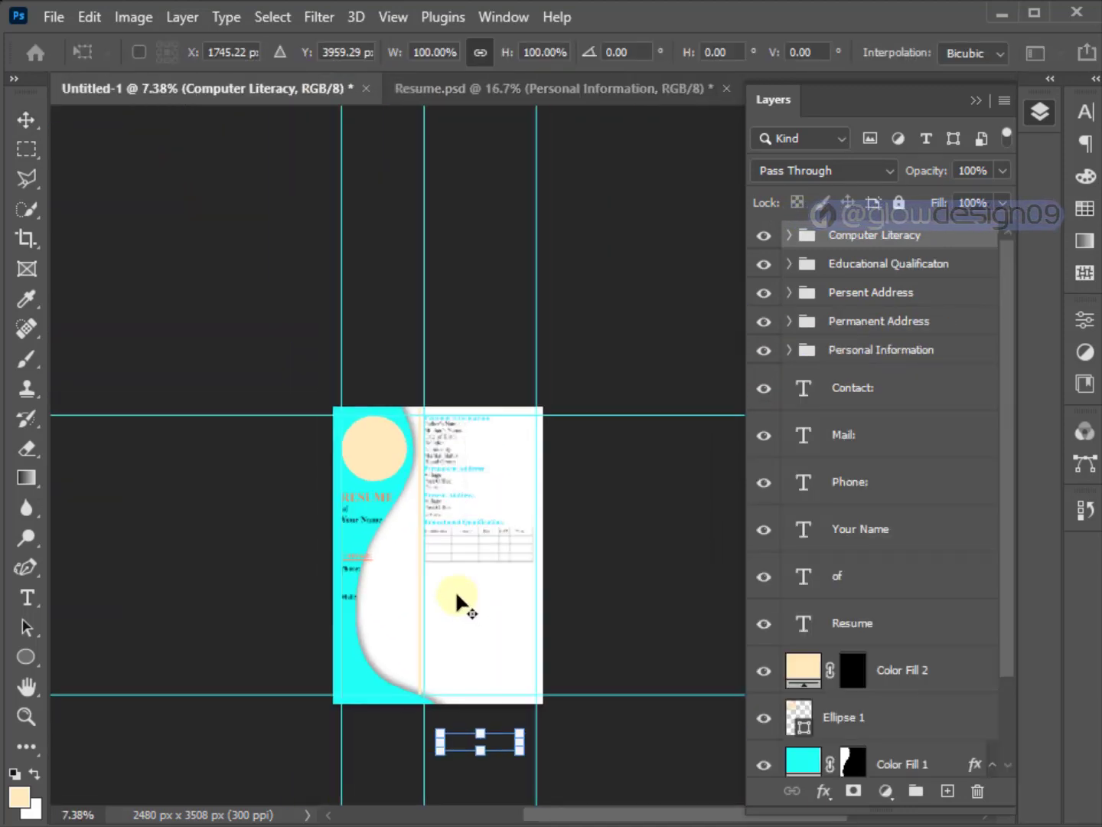
left_click_drag(497, 742, 479, 600)
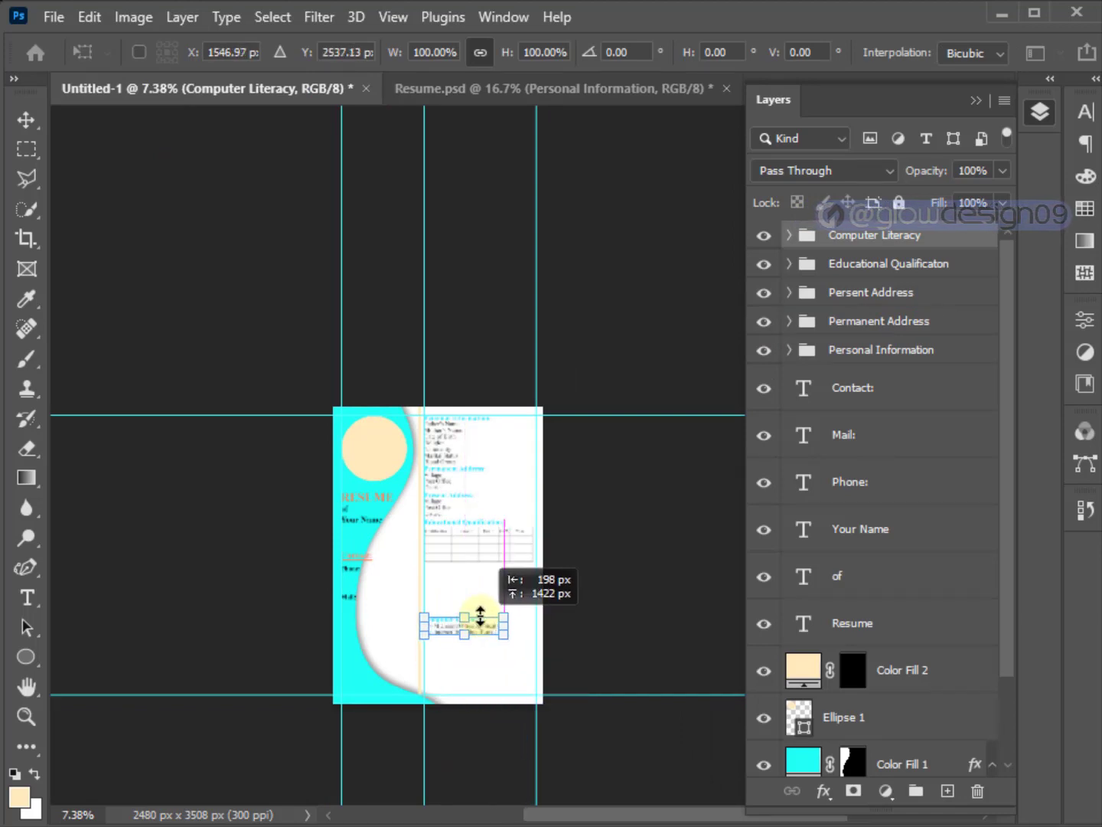
scroll(479, 600, "up", 2)
scroll(479, 600, "up", 2)
scroll(478, 600, "up", 2)
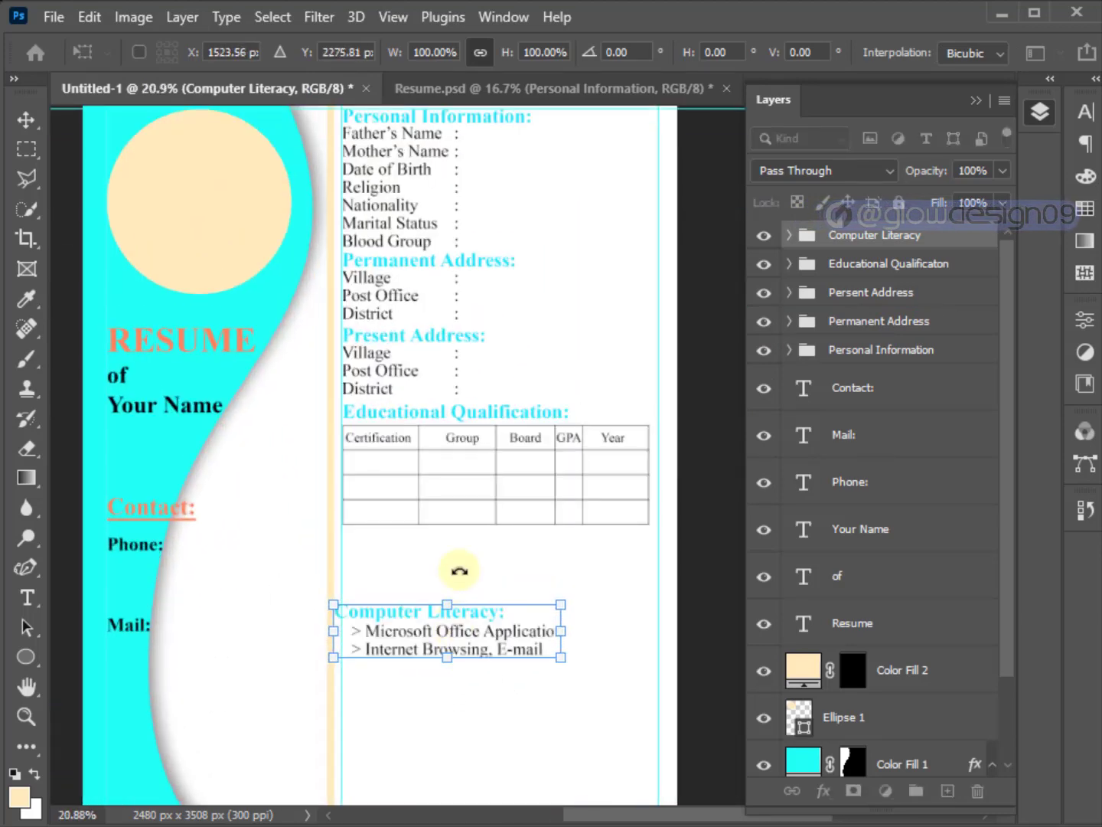
left_click_drag(467, 650, 471, 566)
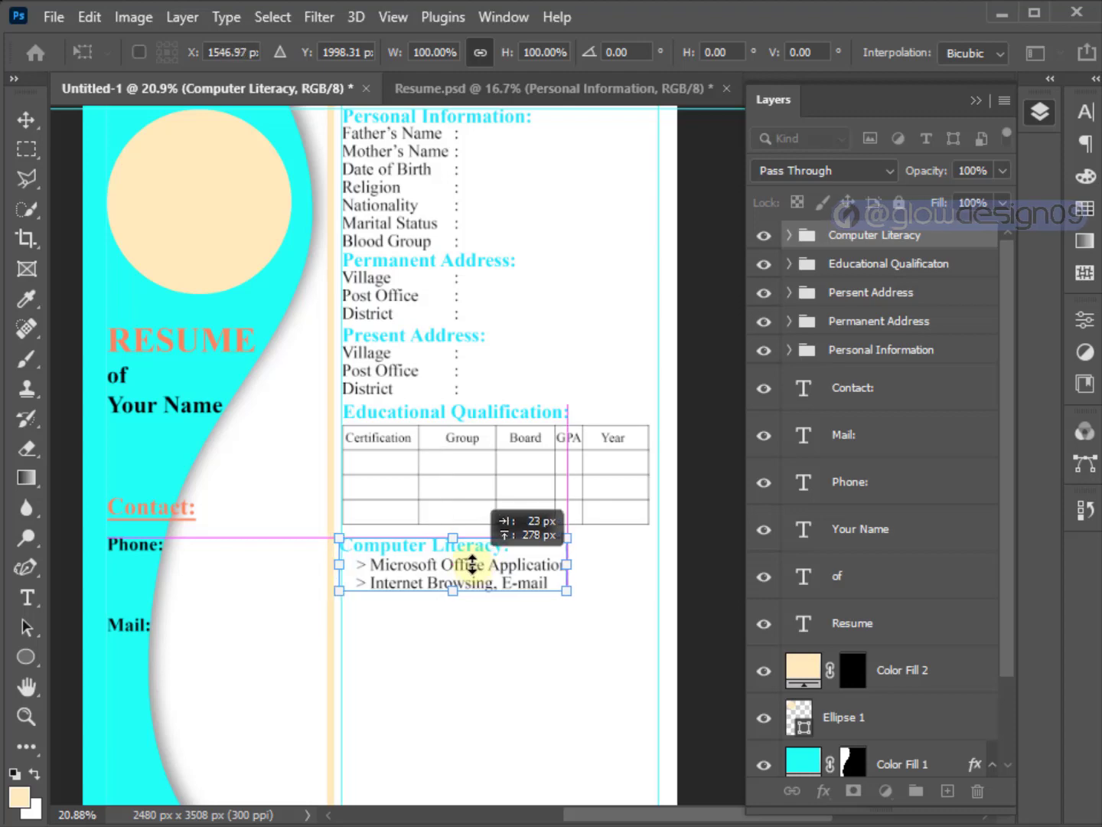
key("Return")
scroll(353, 597, "down", 3)
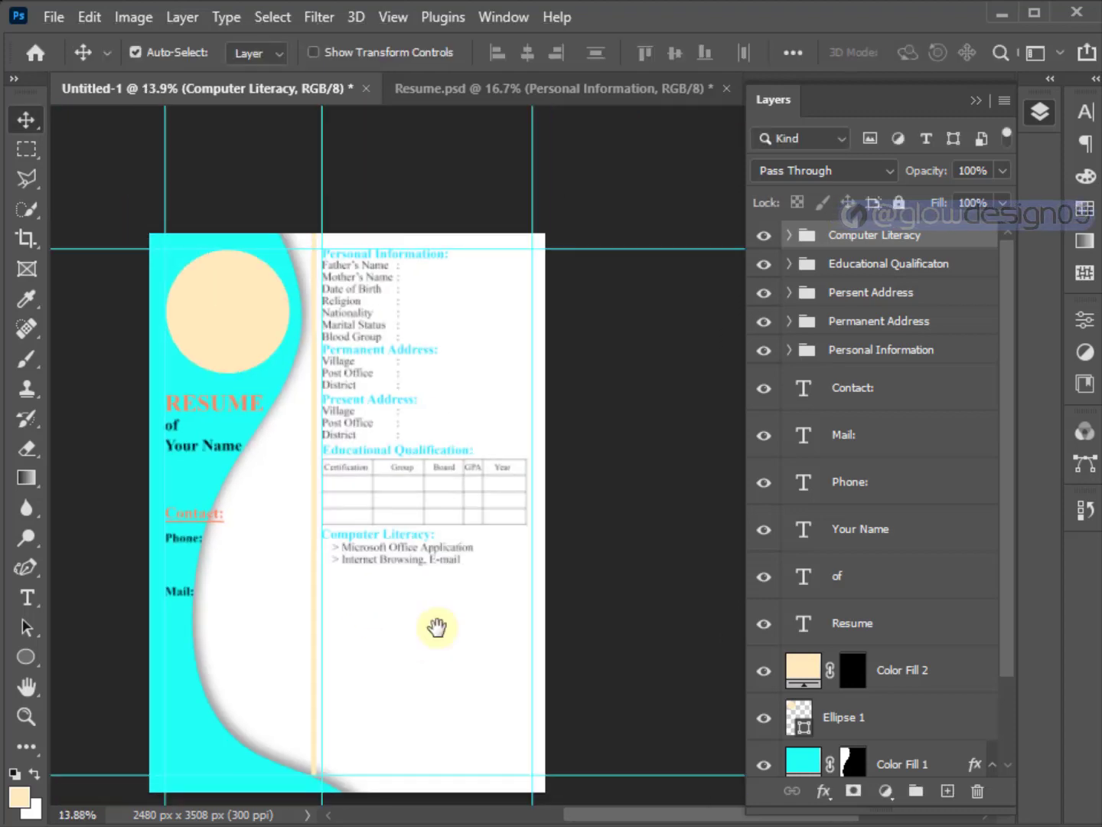
left_click_drag(437, 627, 382, 521)
Copy the Inter Personal Skill section from Resume.psd and place it below Computer Literacy.
left_click(527, 89)
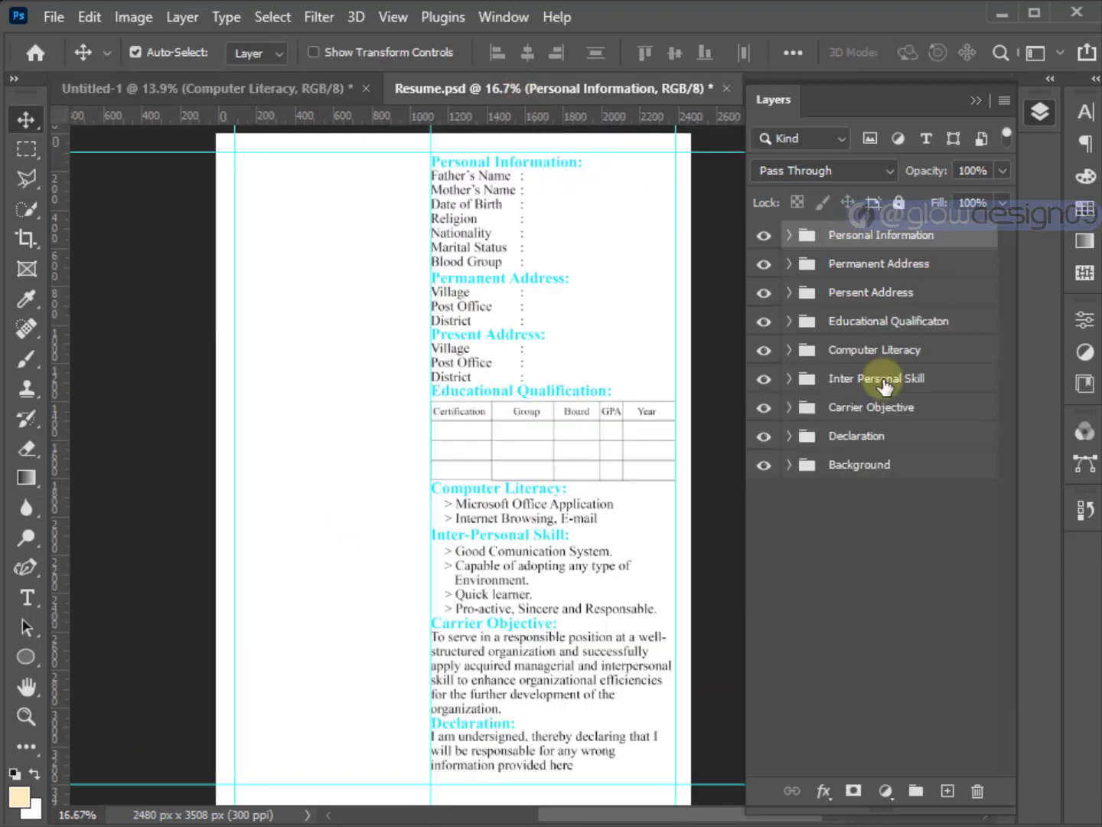
left_click_drag(870, 381, 425, 373)
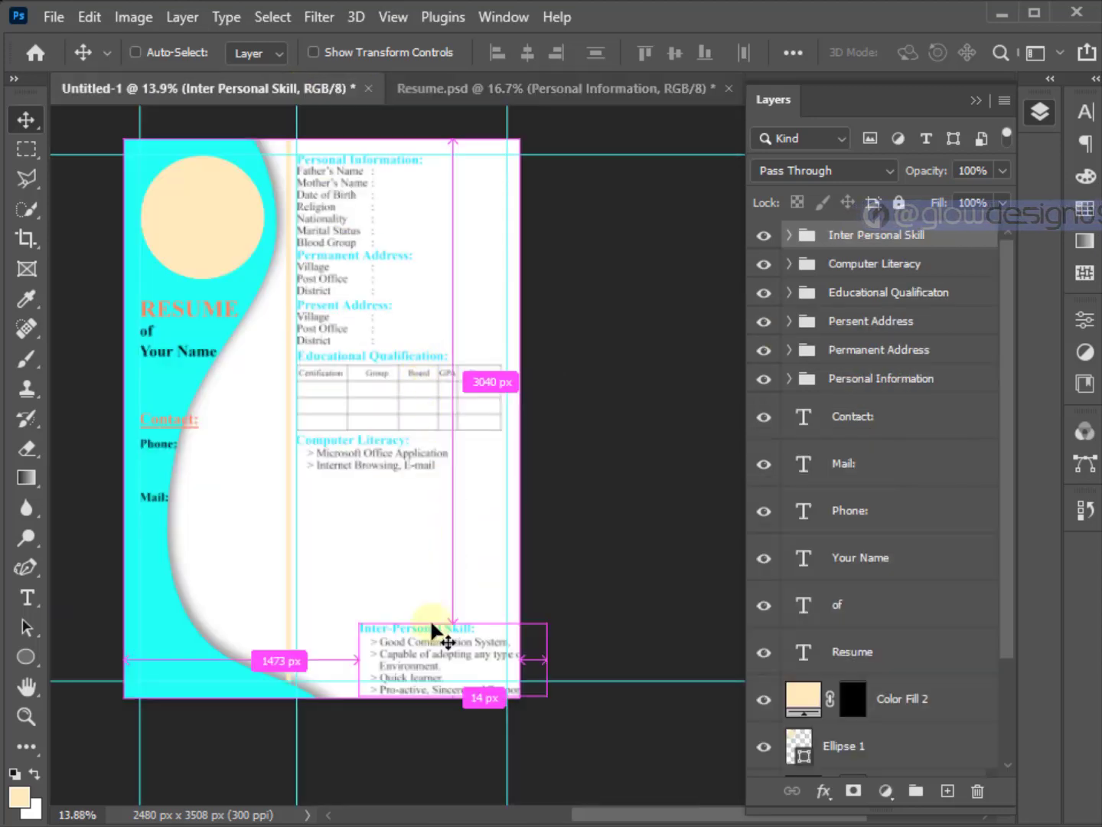
key("ctrl+t")
left_click_drag(433, 658, 365, 517)
key("Return")
scroll(536, 375, "up", 2)
Copy the Carrier Objective section and place it just below Inter-Personal Skill.
left_click(541, 89)
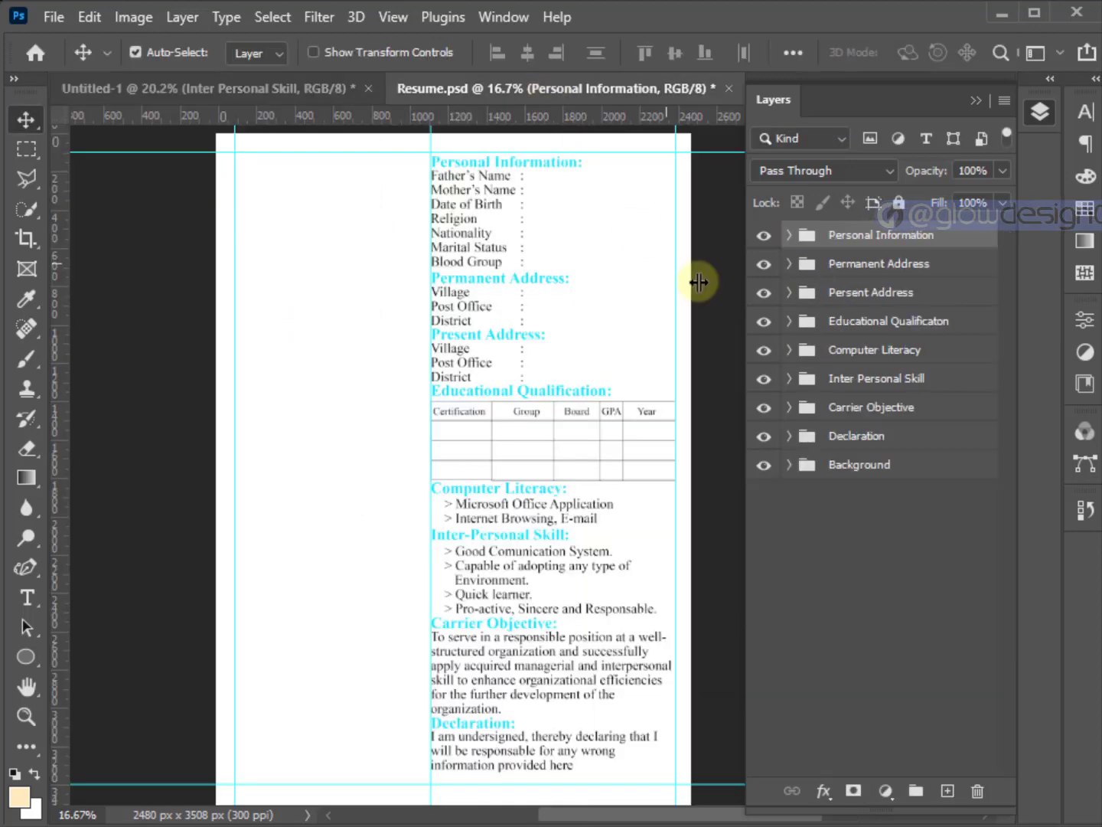
mouse_move(869, 421)
left_mouse_down()
mouse_move(440, 620)
mouse_move(438, 645)
left_mouse_up()
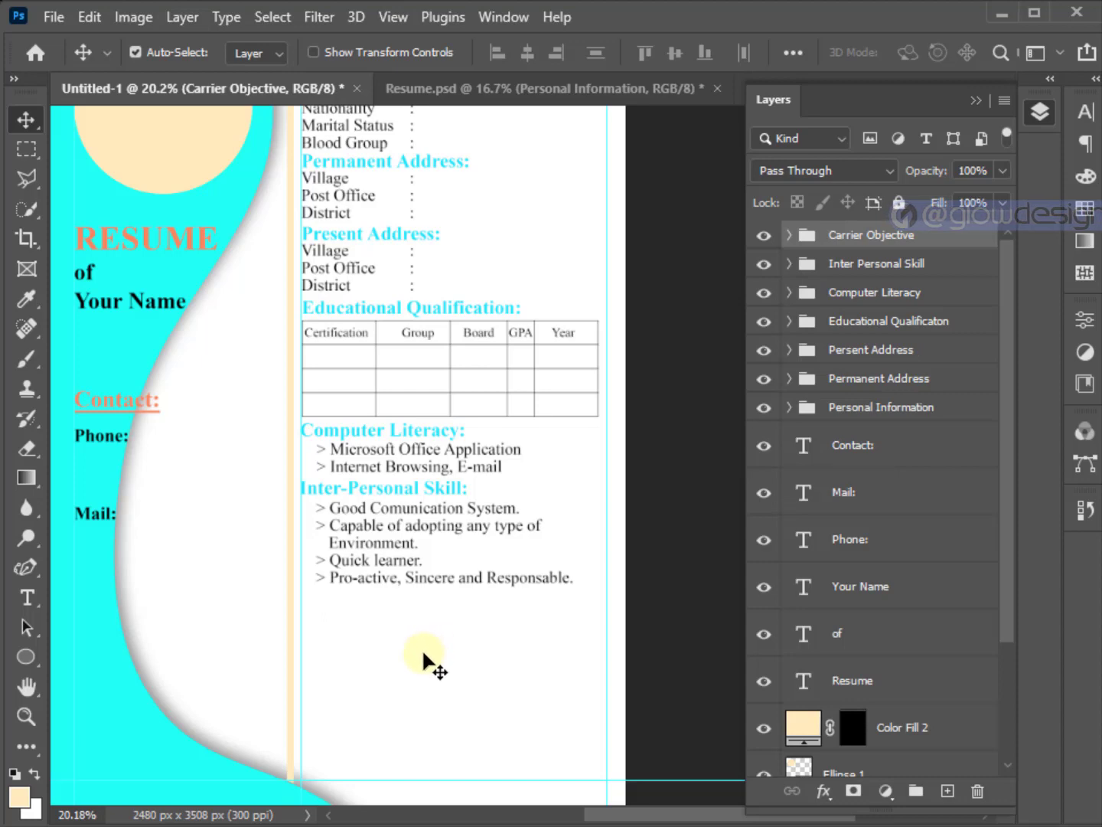
scroll(422, 652, "down", 2)
scroll(421, 652, "down", 1)
key("ctrl+t")
scroll(421, 651, "down", 1)
scroll(418, 657, "down", 1)
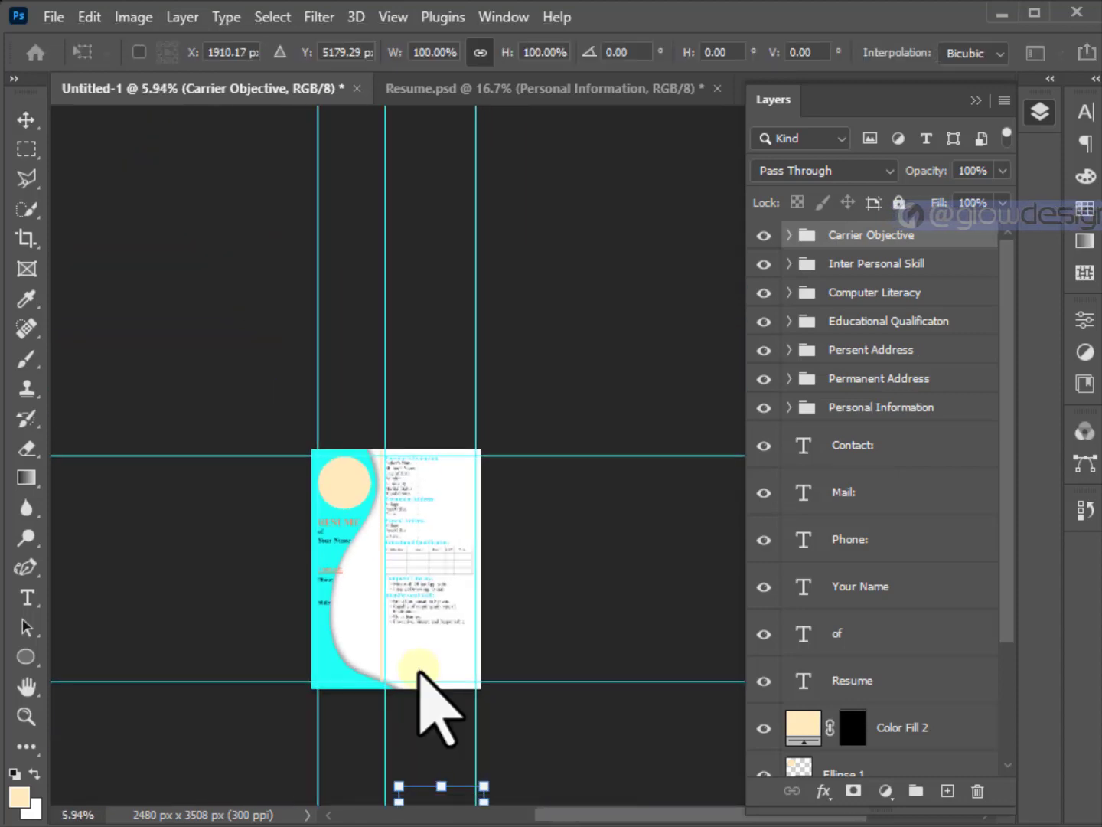
left_click_drag(424, 689, 396, 470)
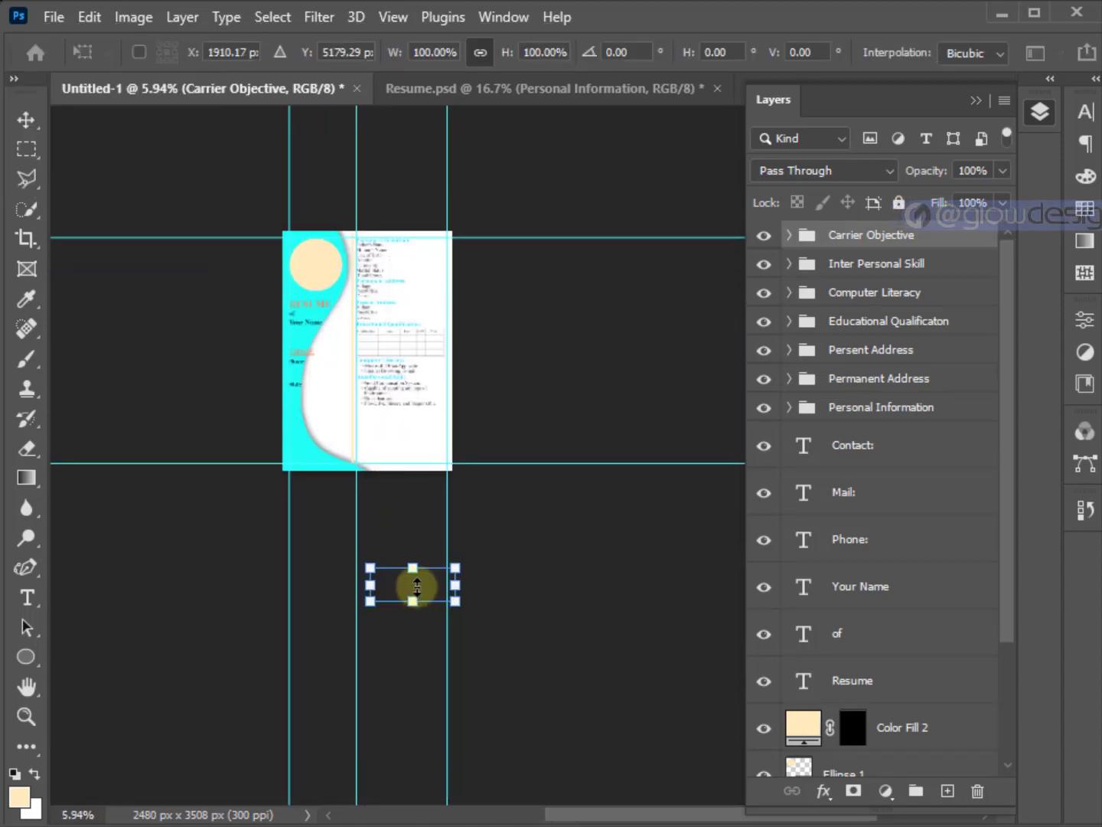
left_click_drag(416, 587, 413, 438)
scroll(387, 423, "up", 3)
scroll(372, 421, "up", 3)
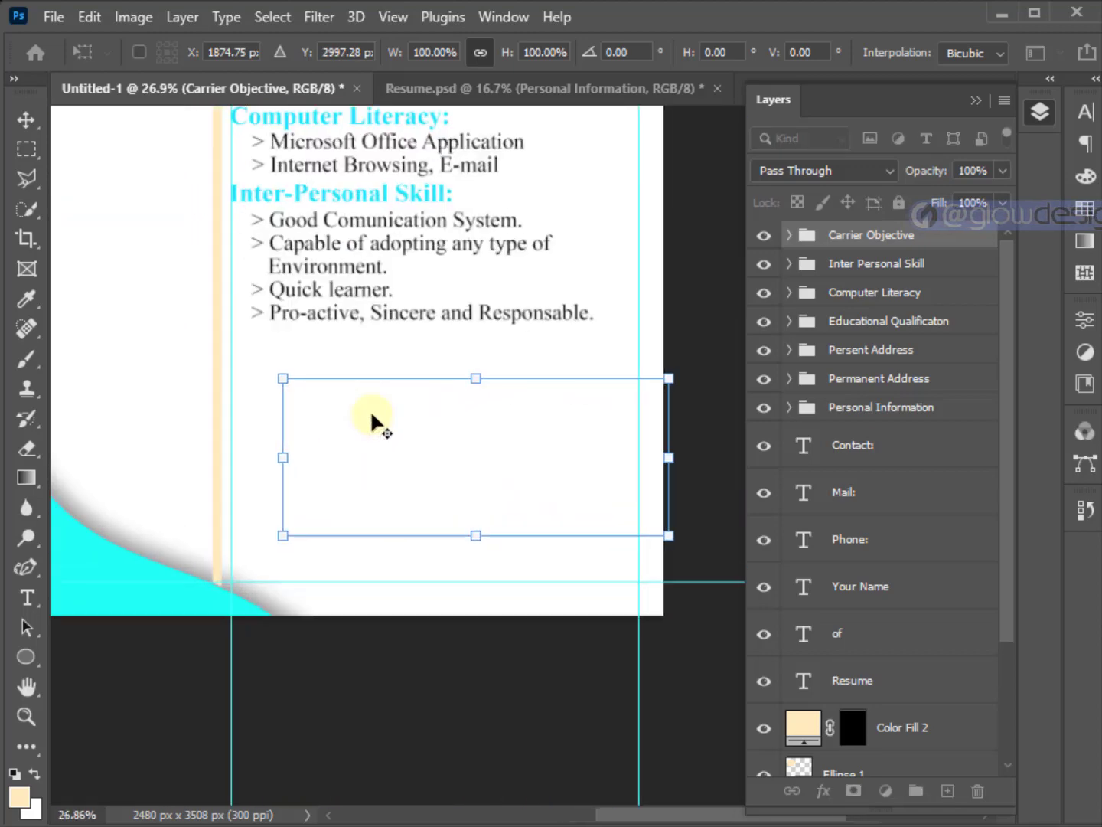
scroll(373, 421, "up", 2)
left_click_drag(427, 550, 347, 482)
key("Return")
scroll(462, 441, "down", 1)
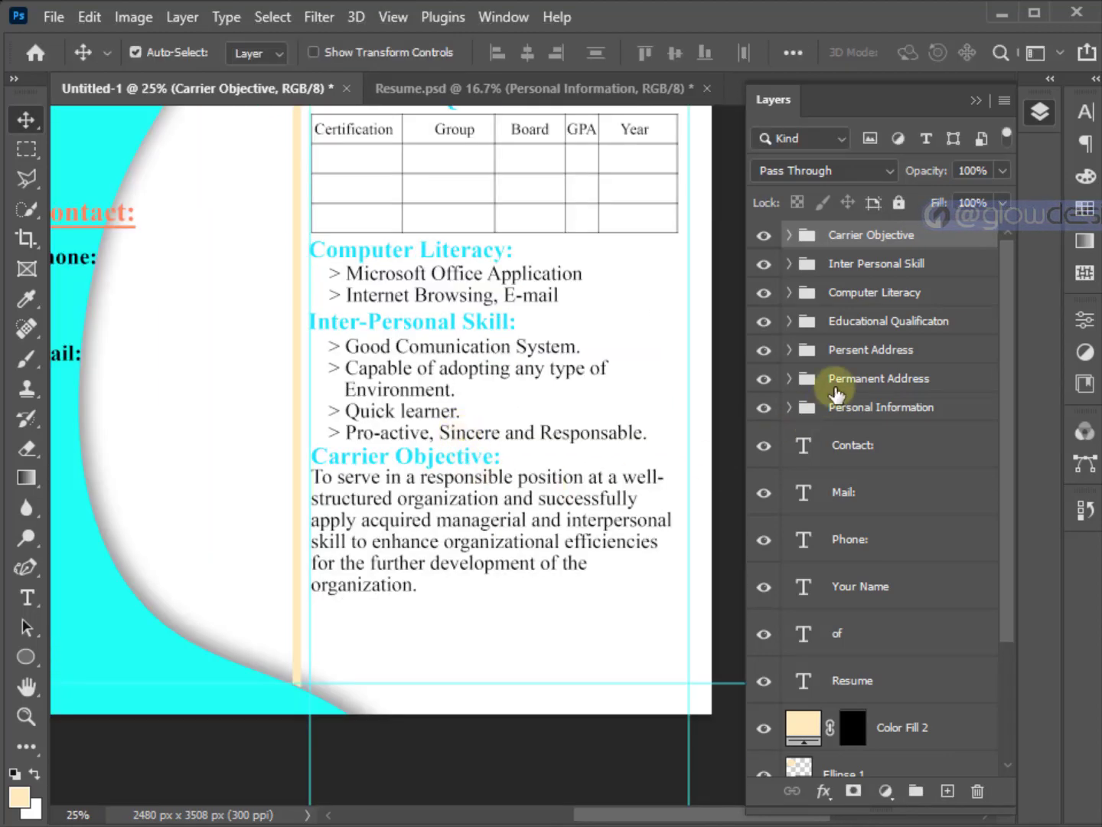
Copy the Declaration section from Resume.psd and place it at the bottom of the page.
left_click(568, 88)
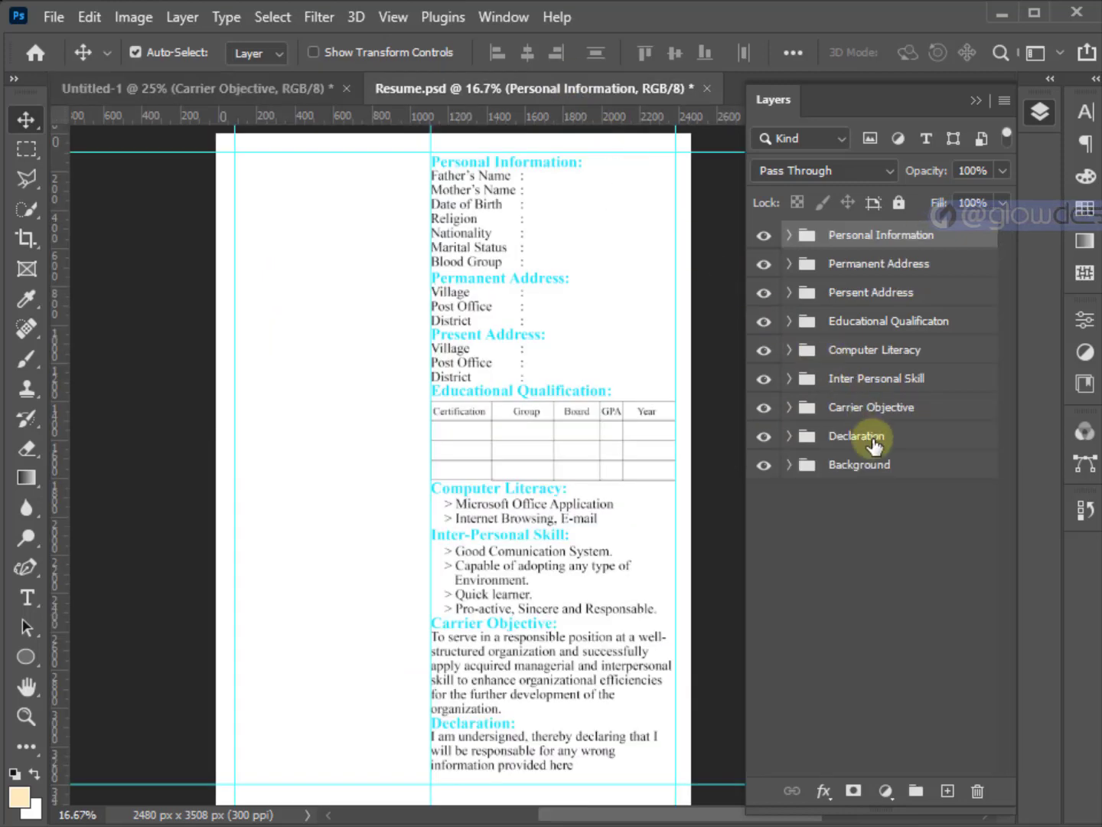
mouse_move(873, 444)
left_mouse_down()
mouse_move(515, 222)
mouse_move(581, 405)
left_mouse_up()
key("ctrl+t")
scroll(568, 499, "down", 3)
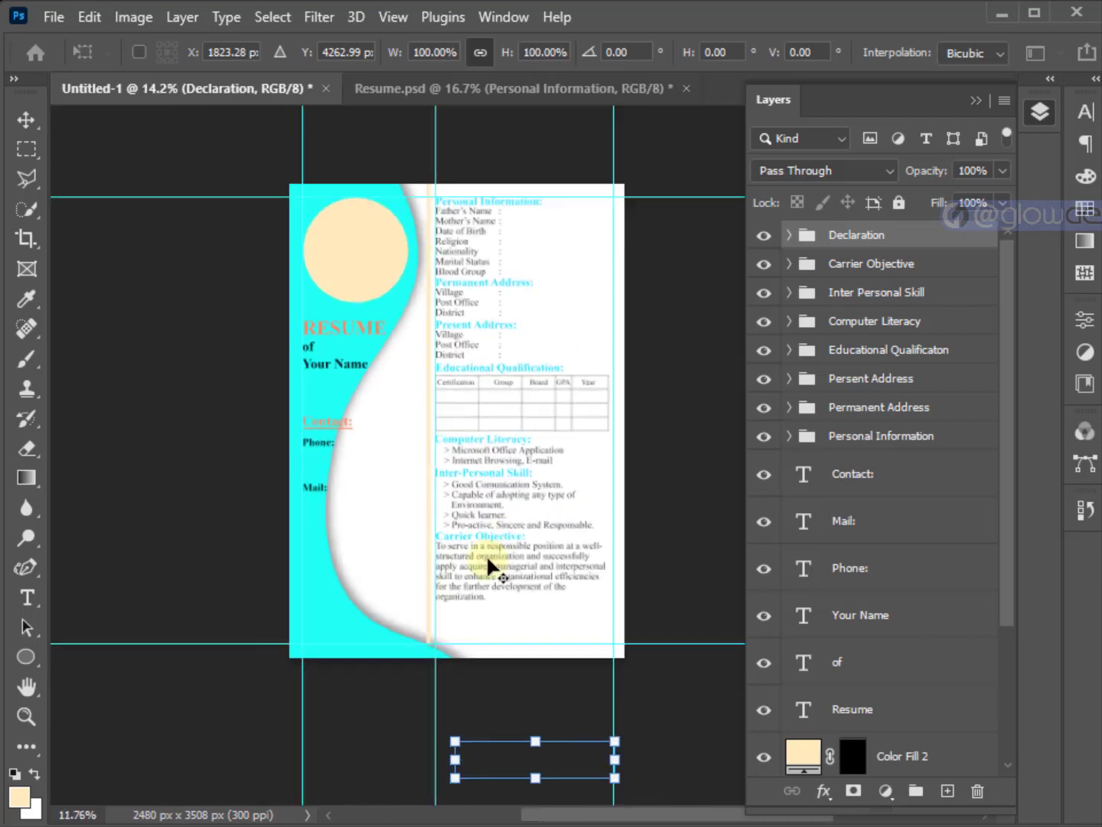
scroll(493, 565, "down", 3)
left_click_drag(539, 717, 524, 676)
scroll(517, 620, "up", 3)
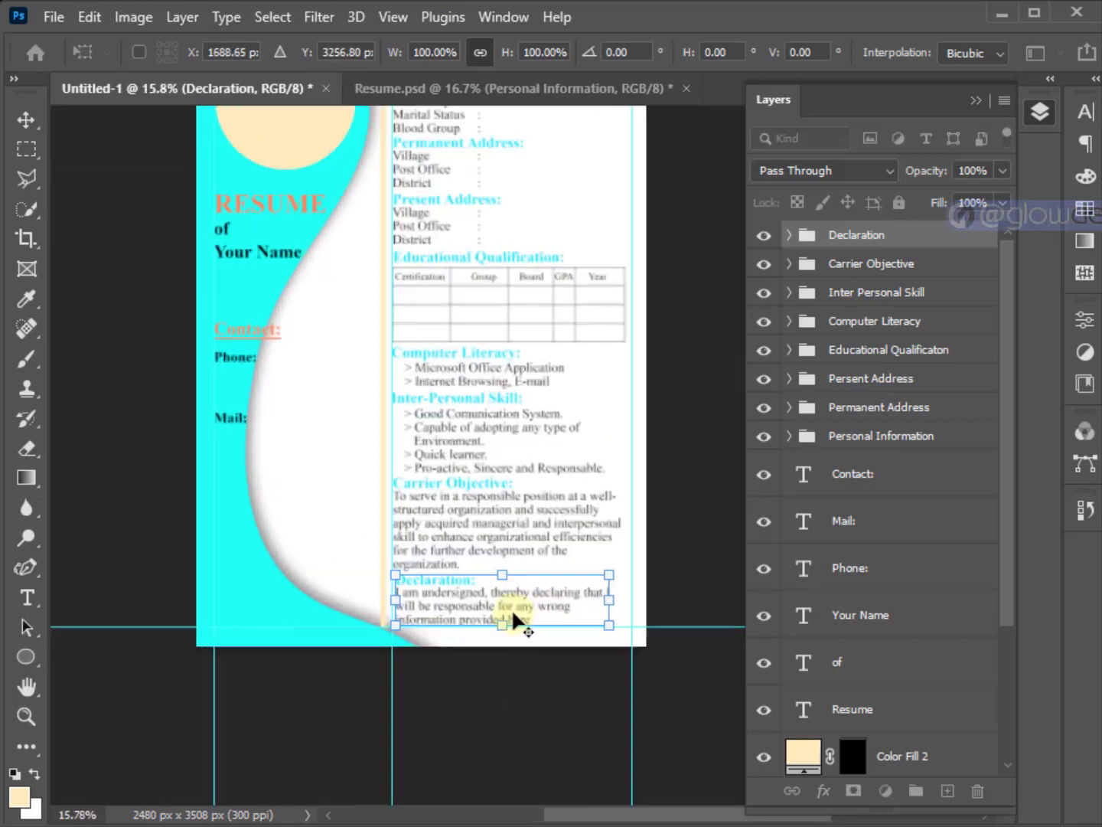
key("Return")
scroll(491, 578, "down", 1)
left_click_drag(524, 526, 502, 579)
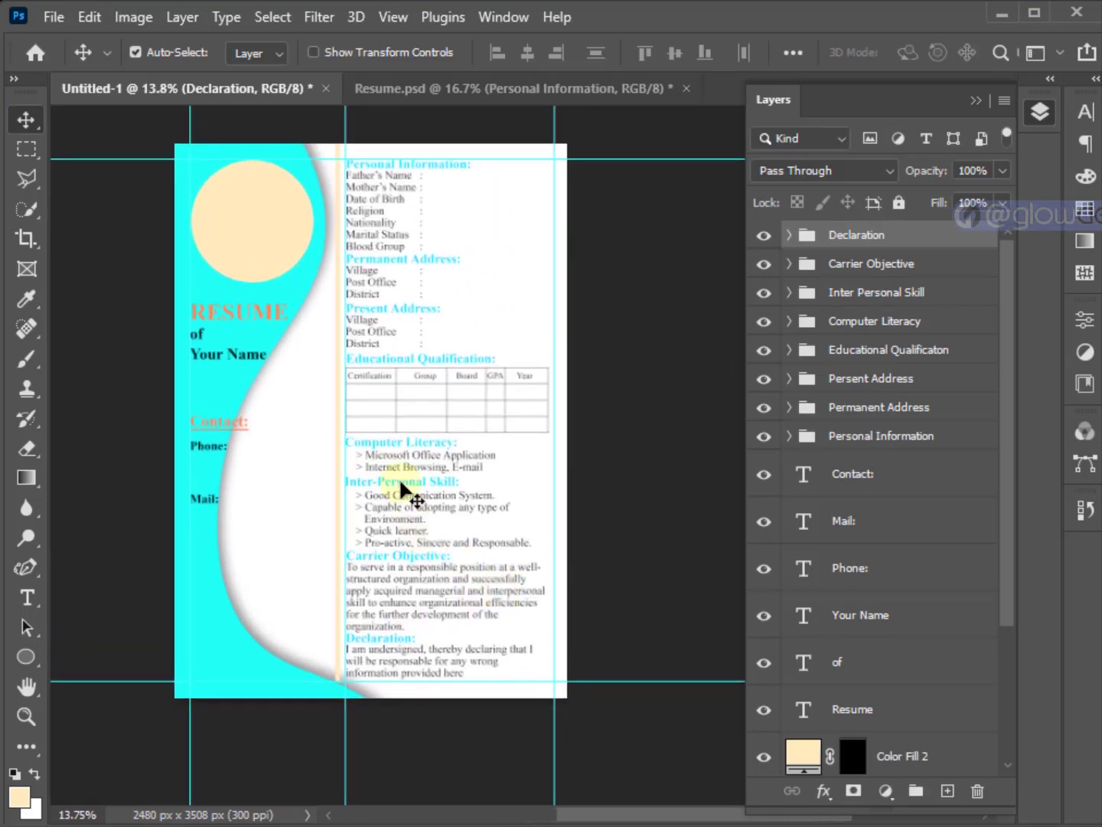
Set the Color Fill 1 drop shadow to angle -94° and opacity 21%.
left_click(231, 603)
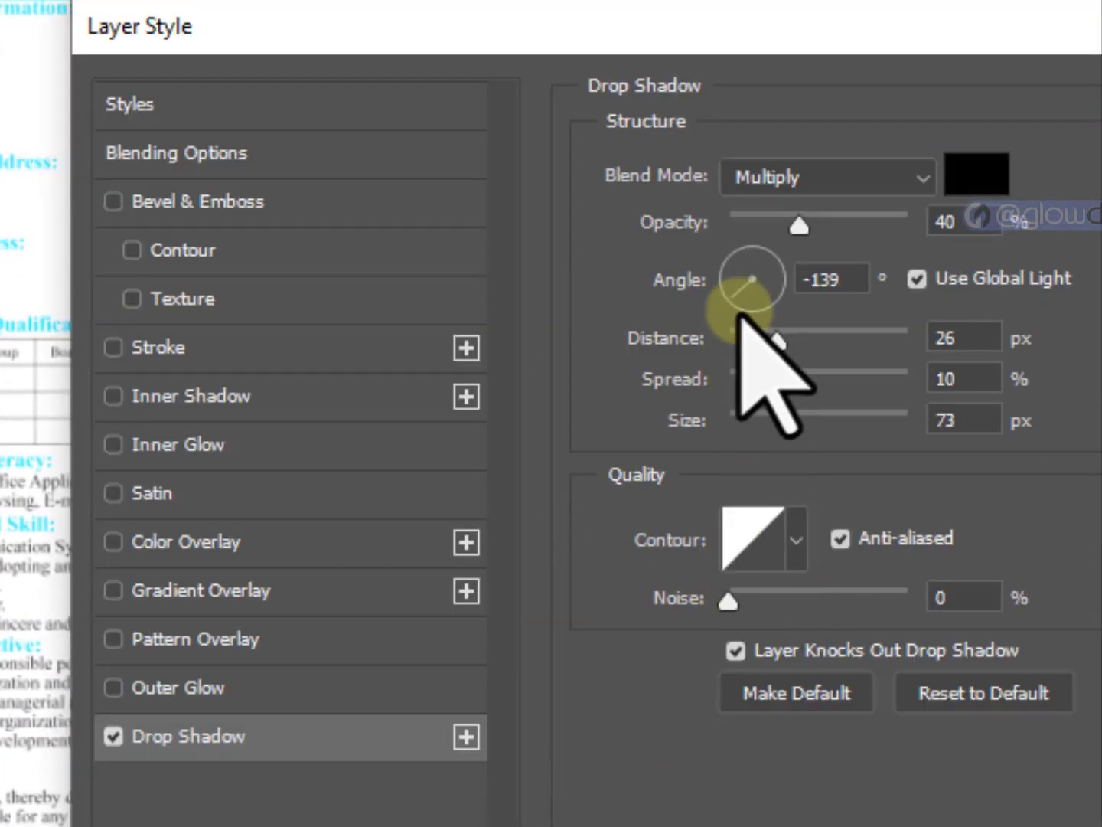
left_click_drag(738, 325, 752, 314)
left_click(799, 224)
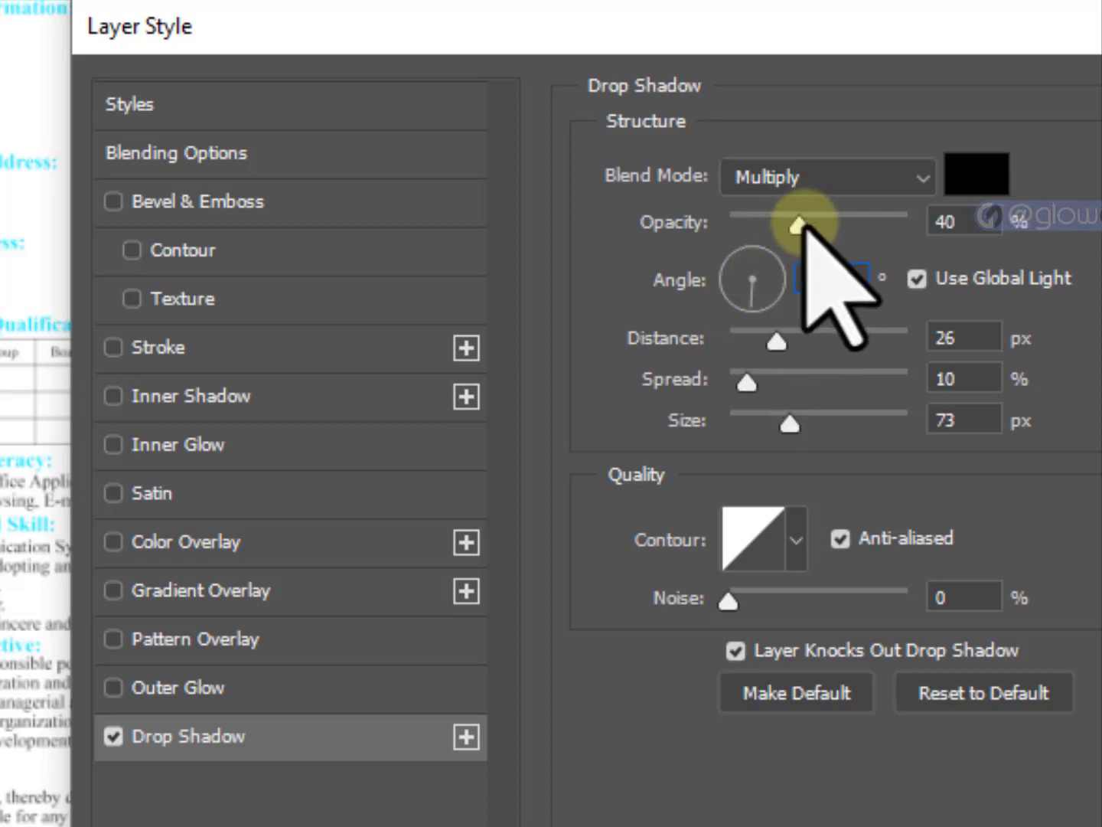
left_click_drag(797, 225, 766, 224)
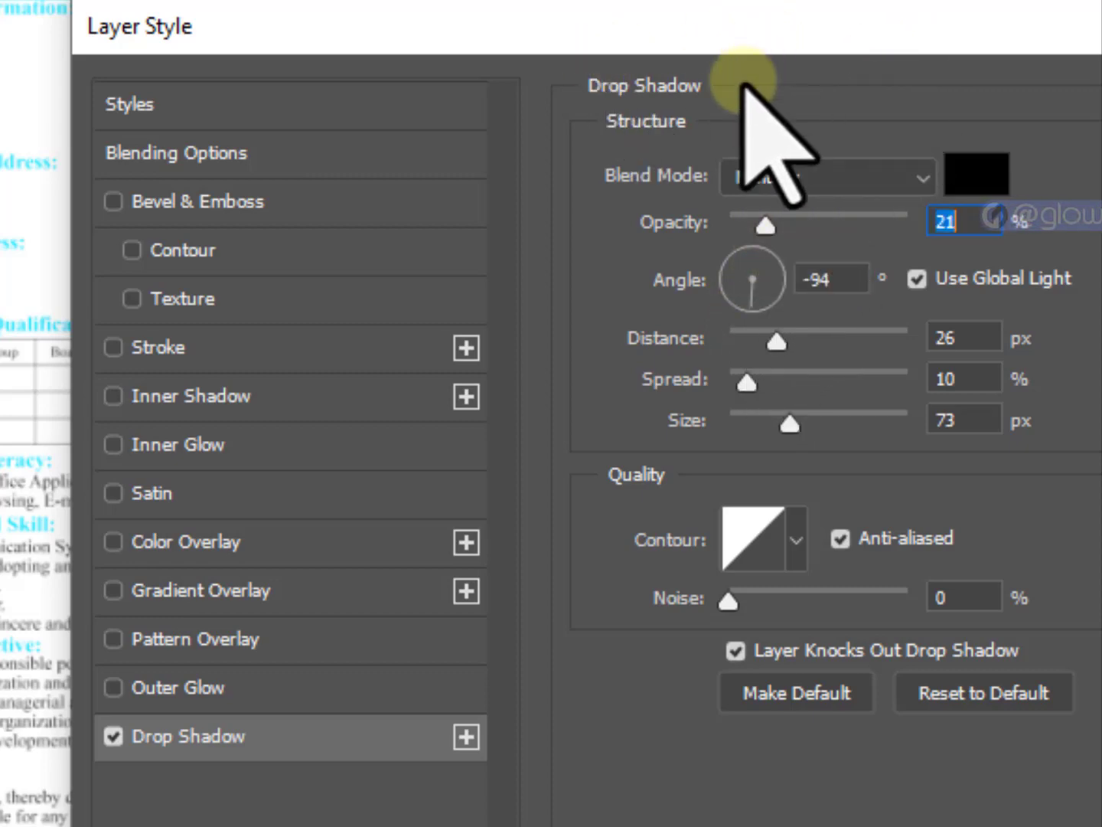
key("Return")
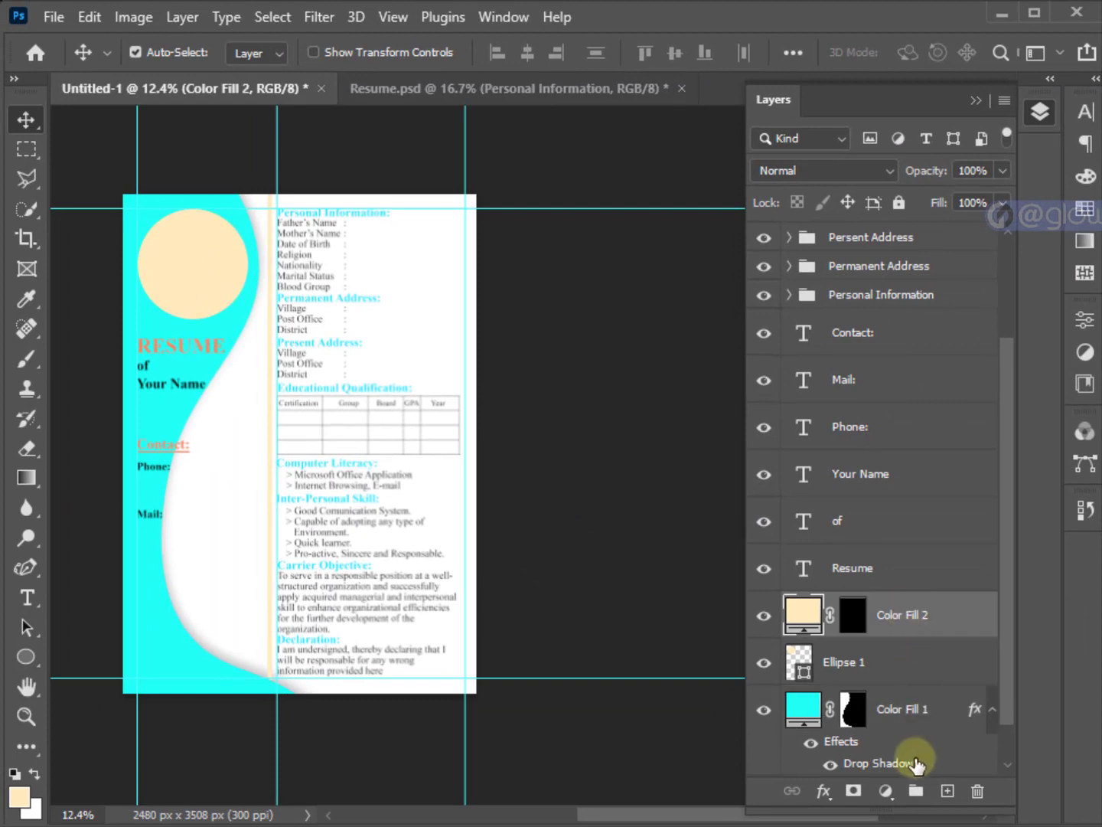
scroll(903, 735, "down", 1)
Unlock the background and group it with the fills and ellipse as 'Background'.
left_click(975, 754)
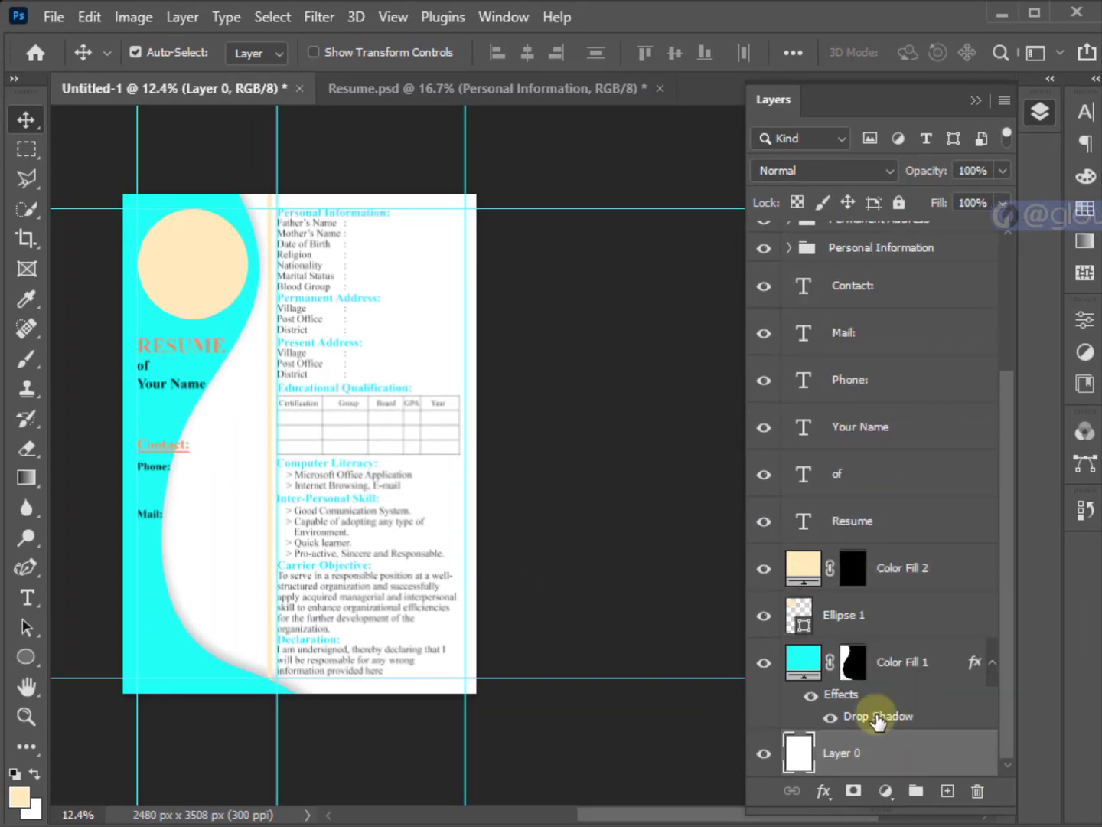
left_click(884, 578, "shift")
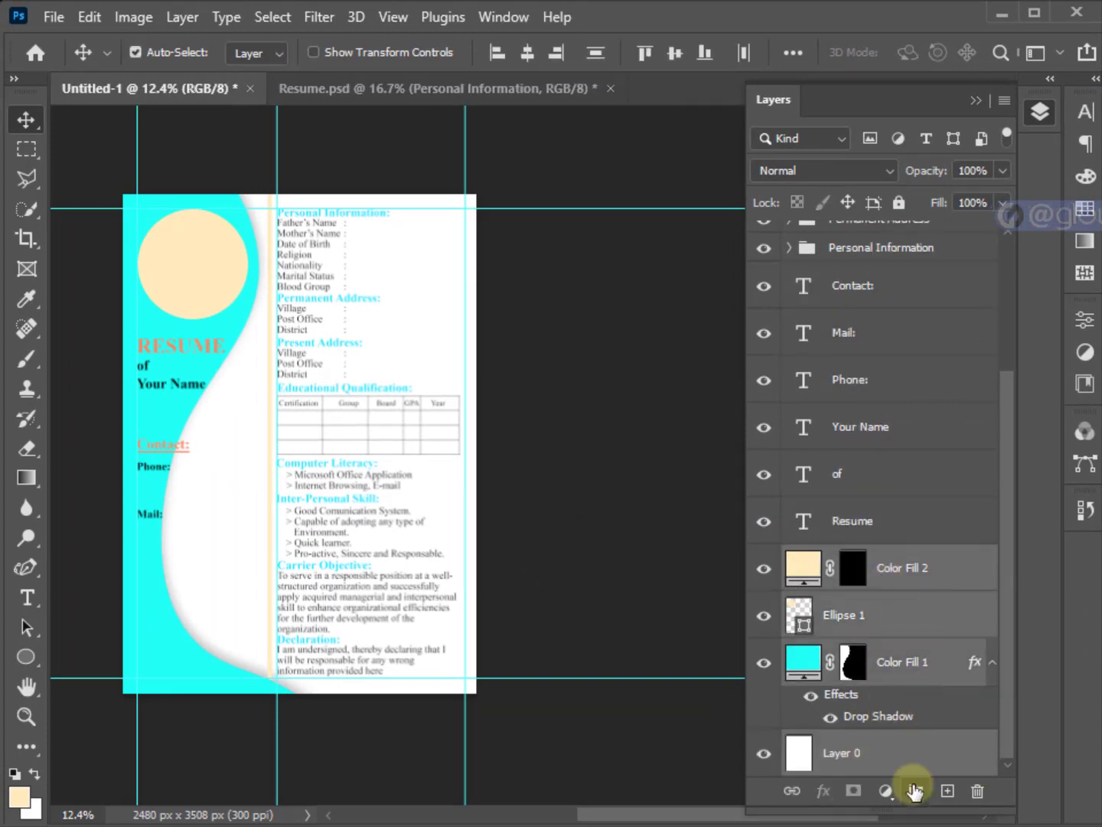
left_click(914, 790)
type("Background")
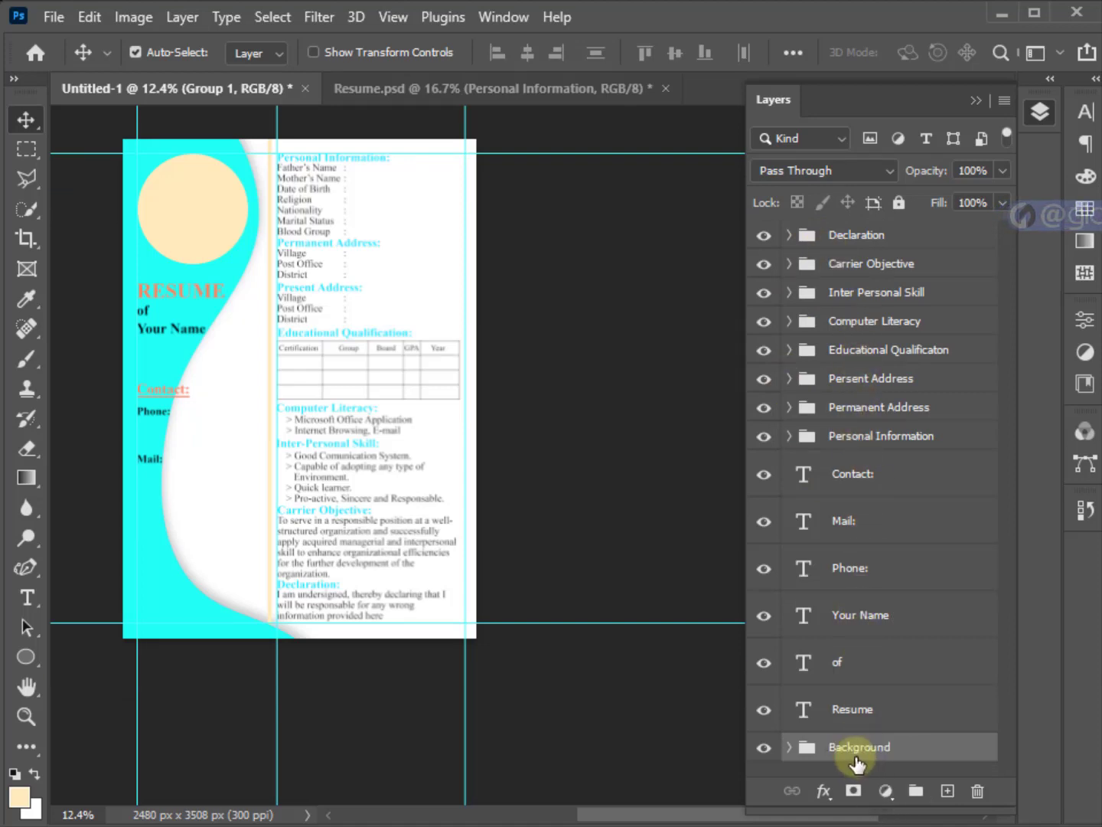
key("Return")
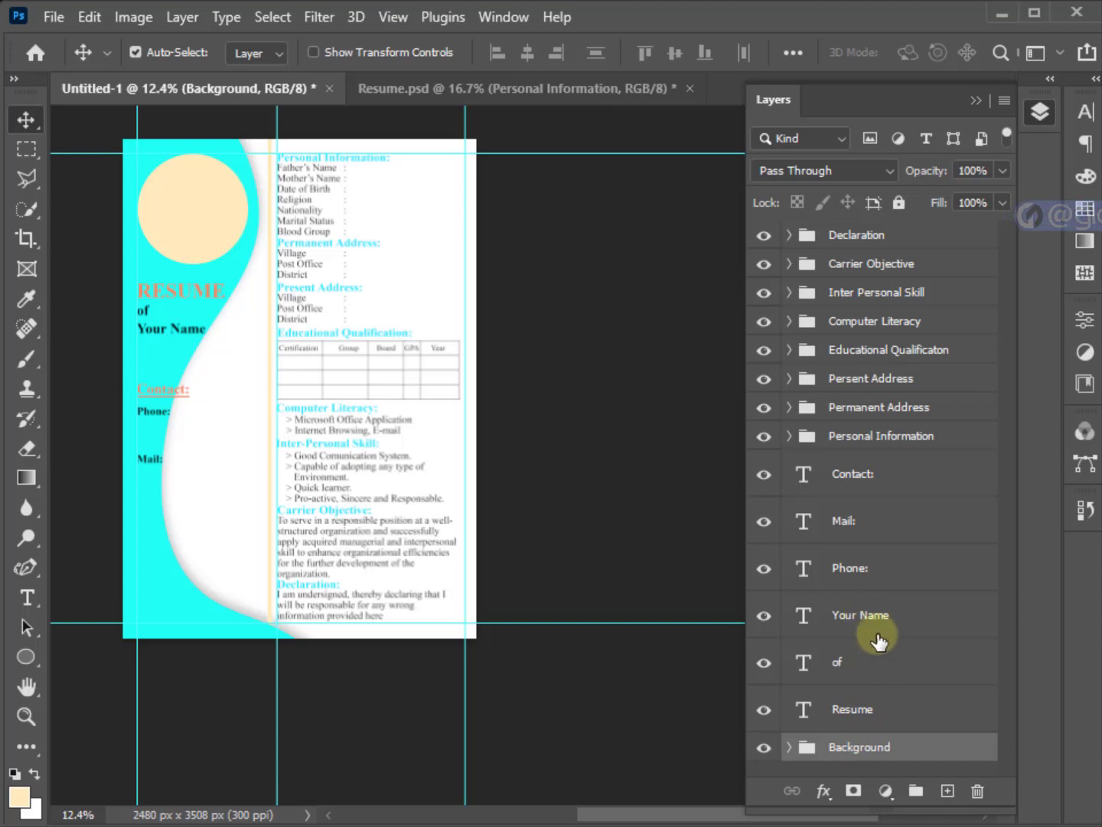
Group the Your Name, of and Resume title layers as 'Resume'.
left_click(878, 642)
left_click(868, 713, "shift")
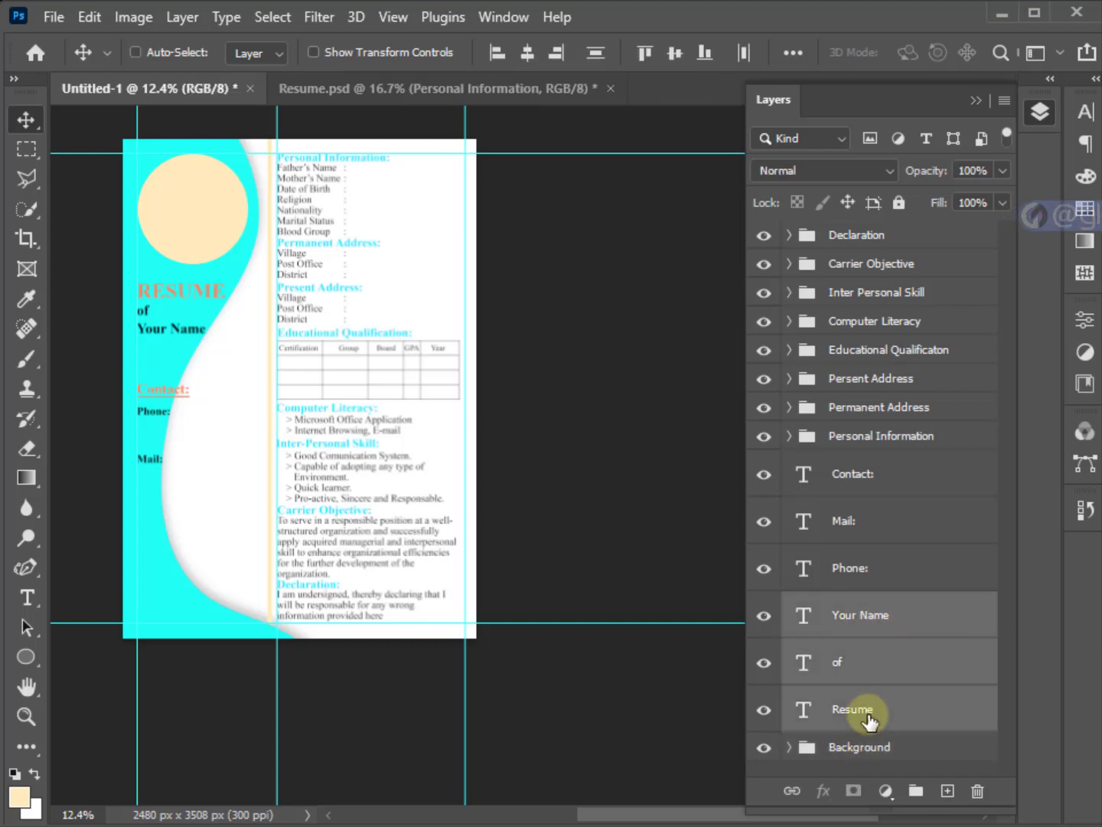
left_click(911, 800)
type("Resume")
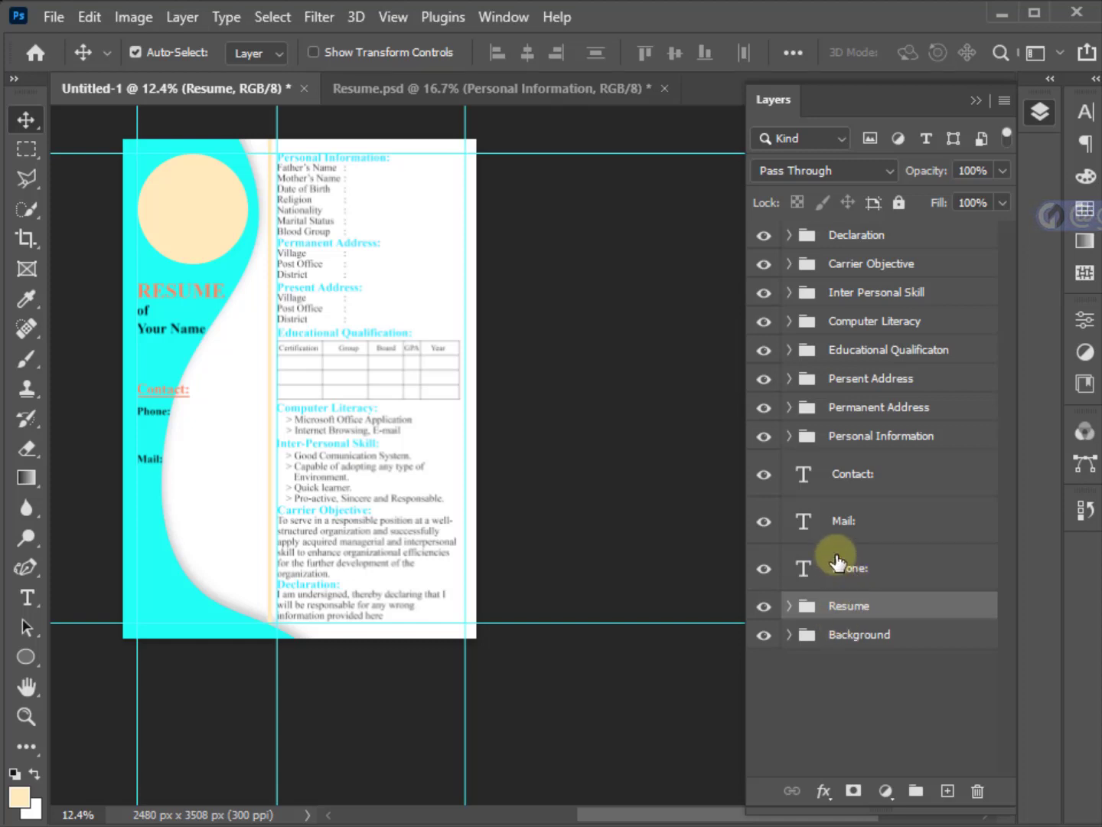
Group the Phone, Mail and Contact label layers as 'Contact'.
left_click(838, 562)
left_click(840, 486, "shift")
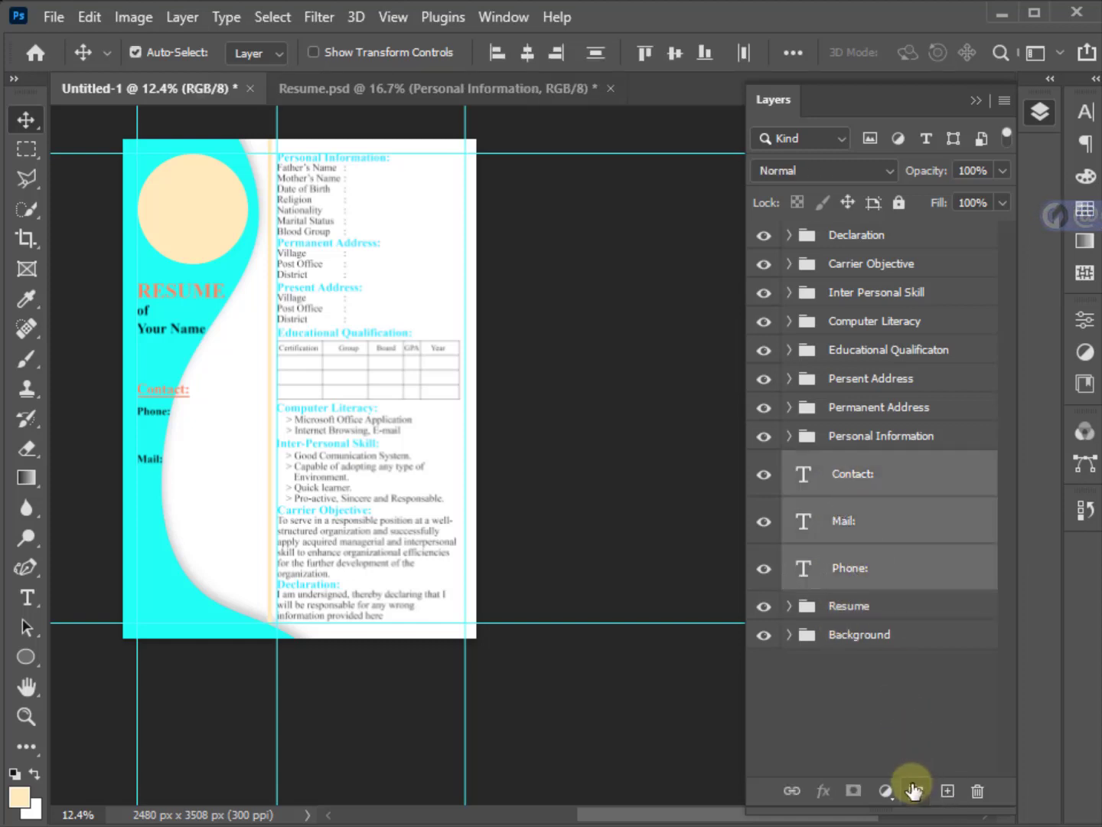
left_click(915, 790)
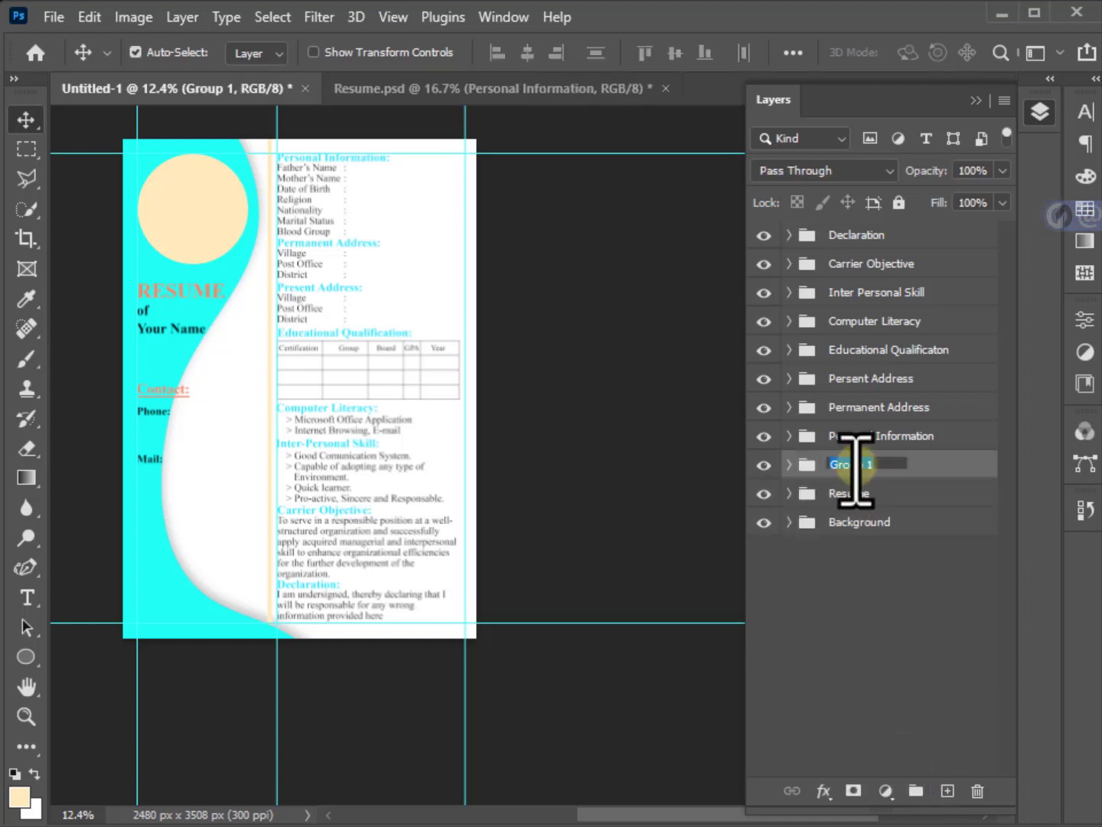
type("Contact")
key("Return")
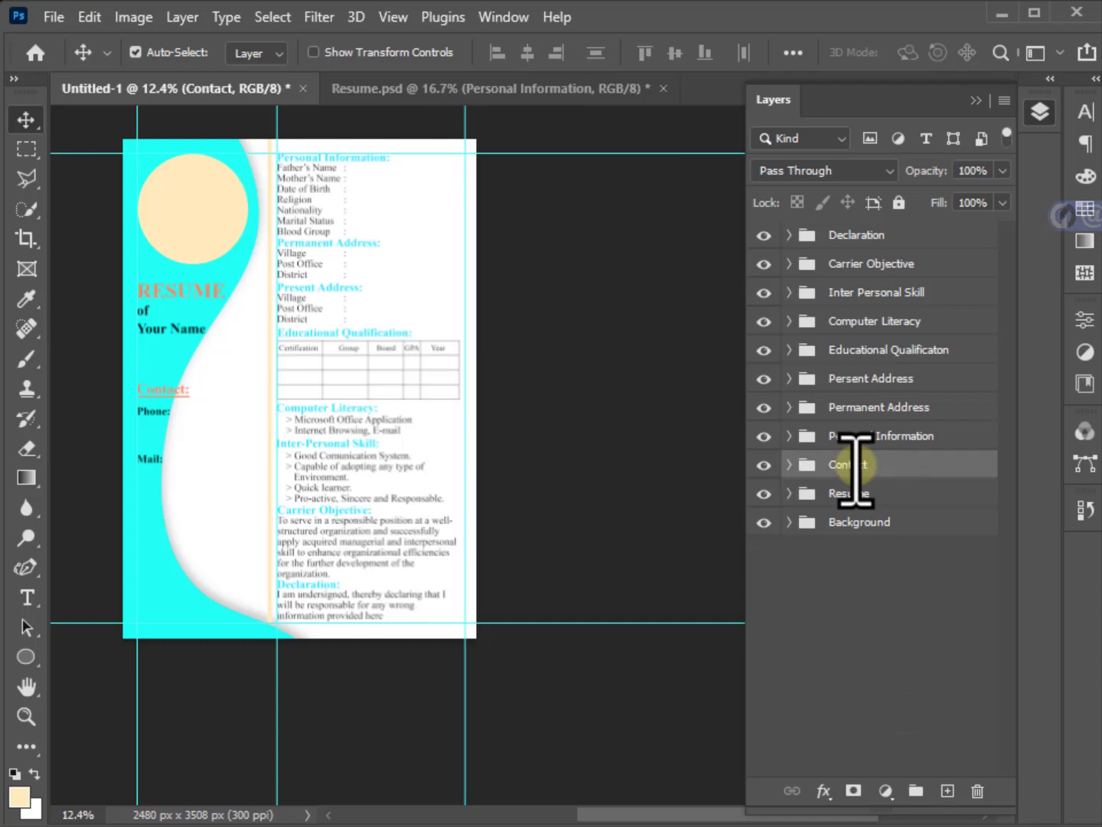
Move the Ellipse 1 layer out of the Background group to the top of the stack.
left_click(789, 522)
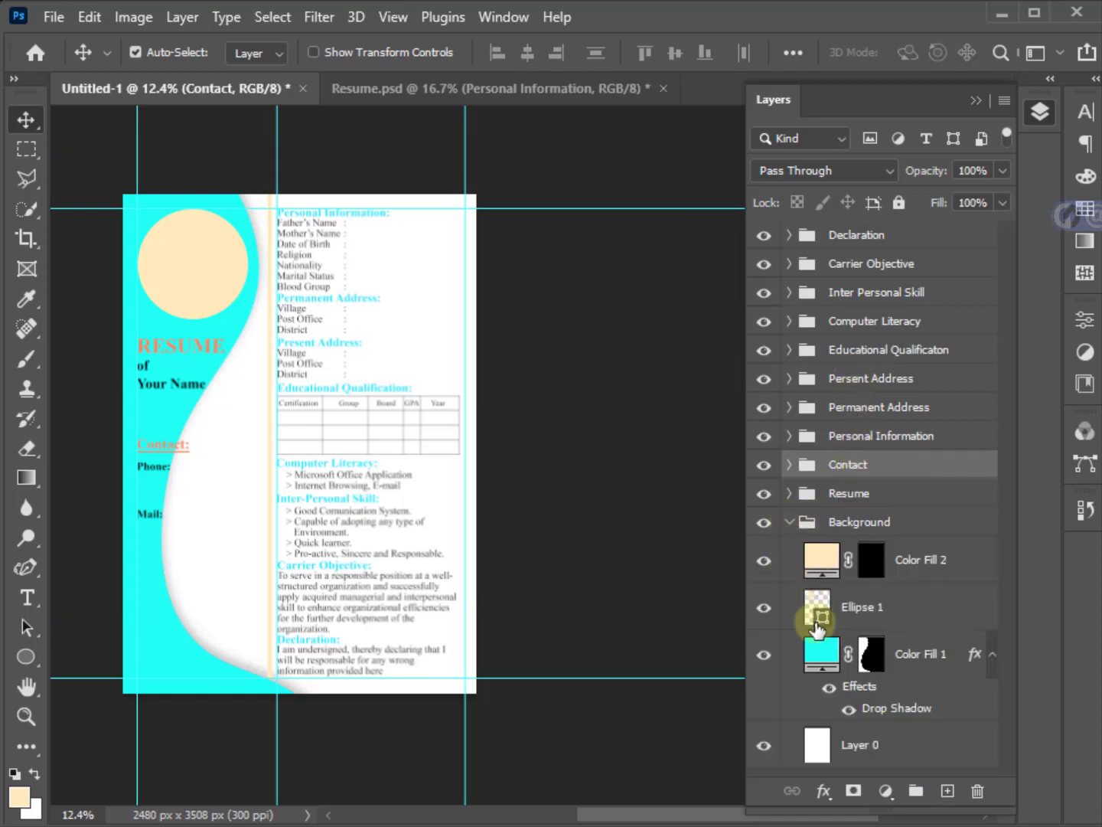
left_click(865, 608)
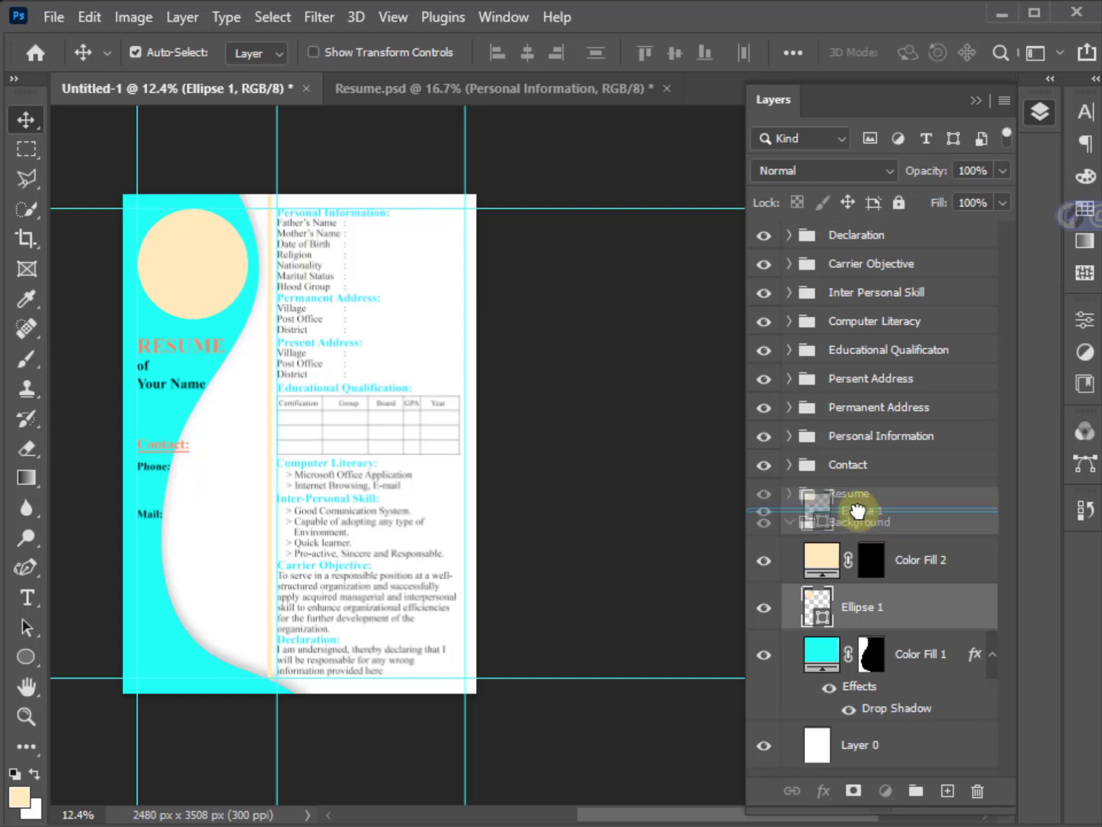
mouse_move(858, 518)
left_mouse_down()
mouse_move(840, 545)
mouse_move(830, 247)
mouse_move(947, 793)
left_mouse_up()
left_click(788, 568)
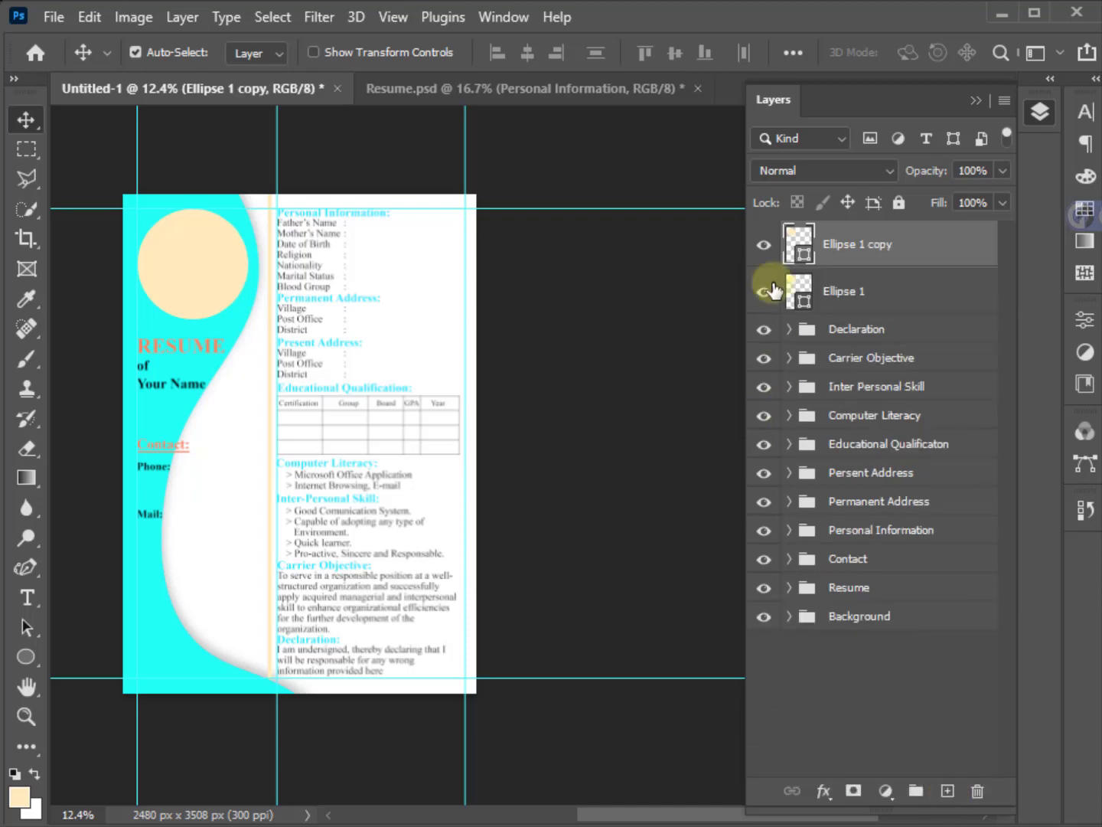
Hide Ellipse 1 copy, select Ellipse 1 and start File > Place Embedded.
left_click(764, 245)
left_click(842, 291)
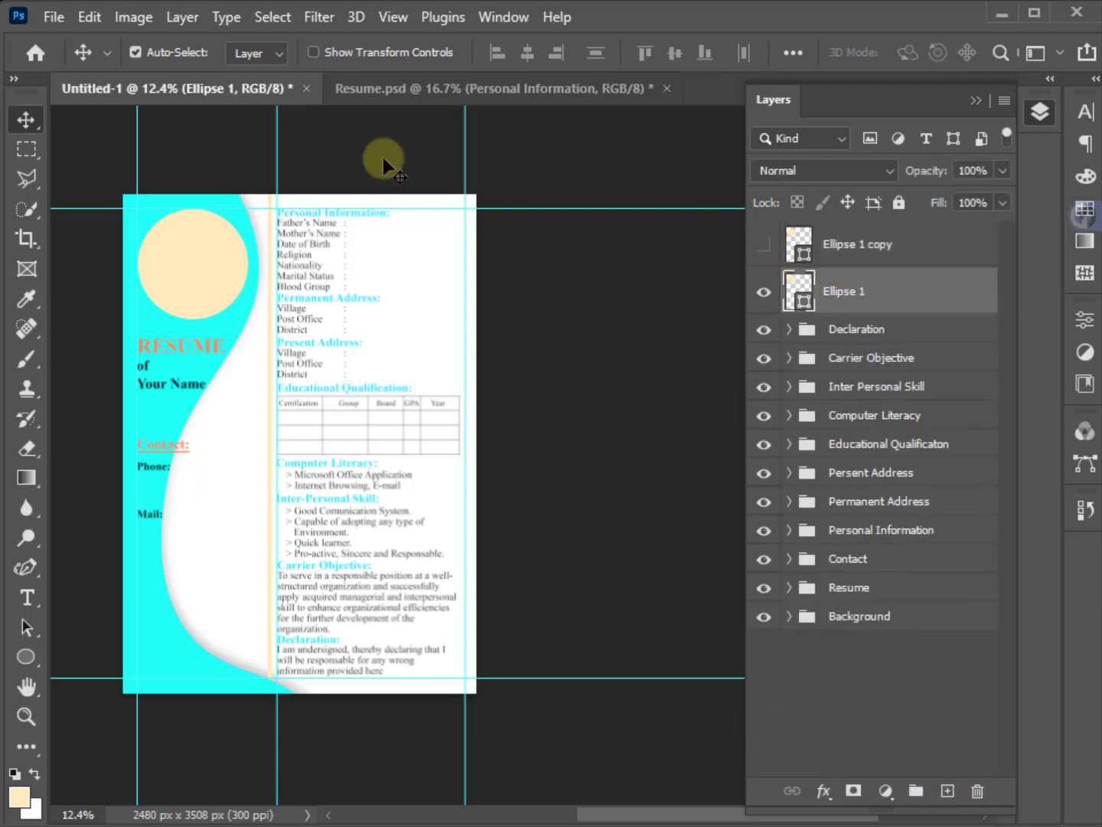
left_click(53, 17)
left_click(138, 494)
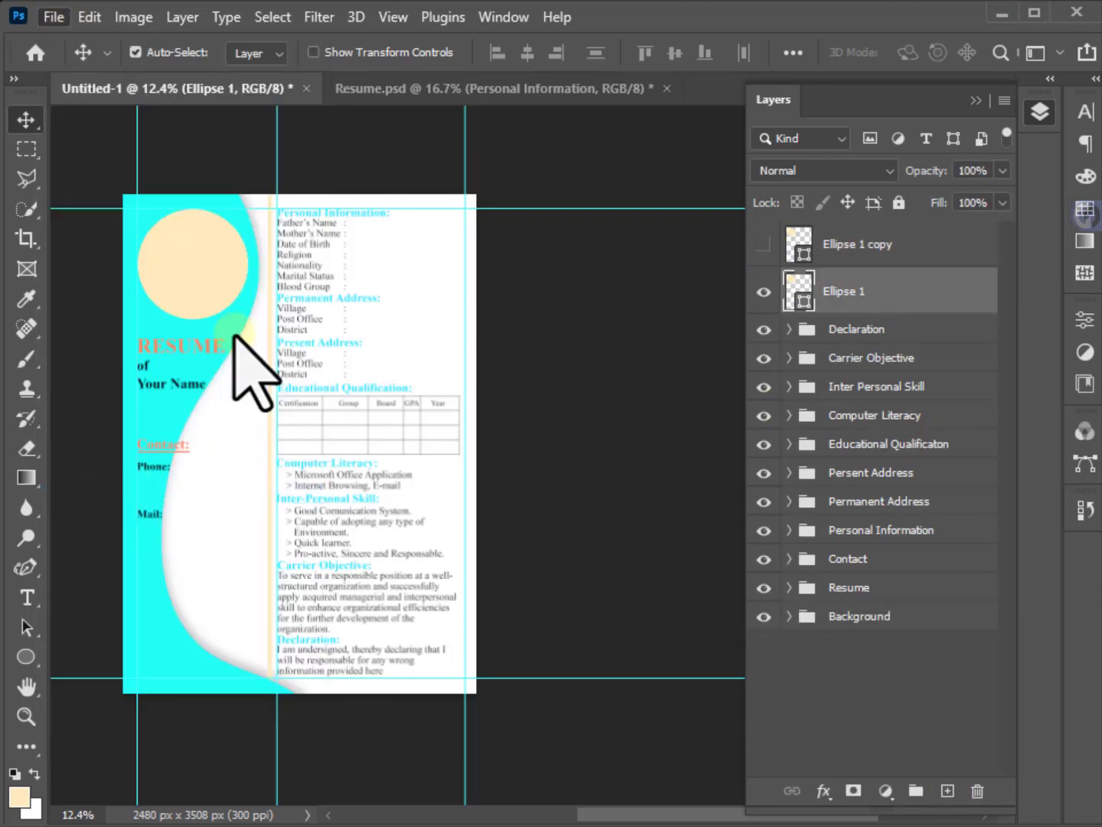
Place the business-man portrait photo at reduced opacity and move it over the beige circle.
double_click(268, 270)
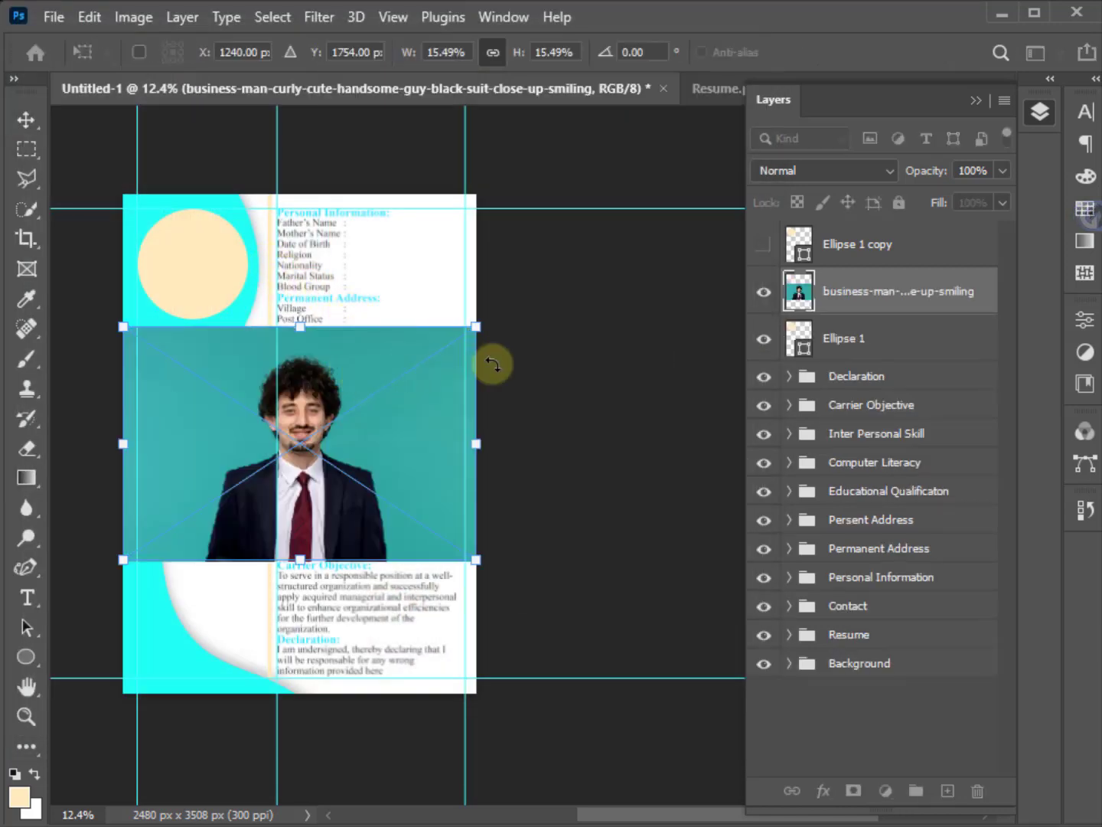
left_click_drag(927, 172, 888, 173)
key("Return")
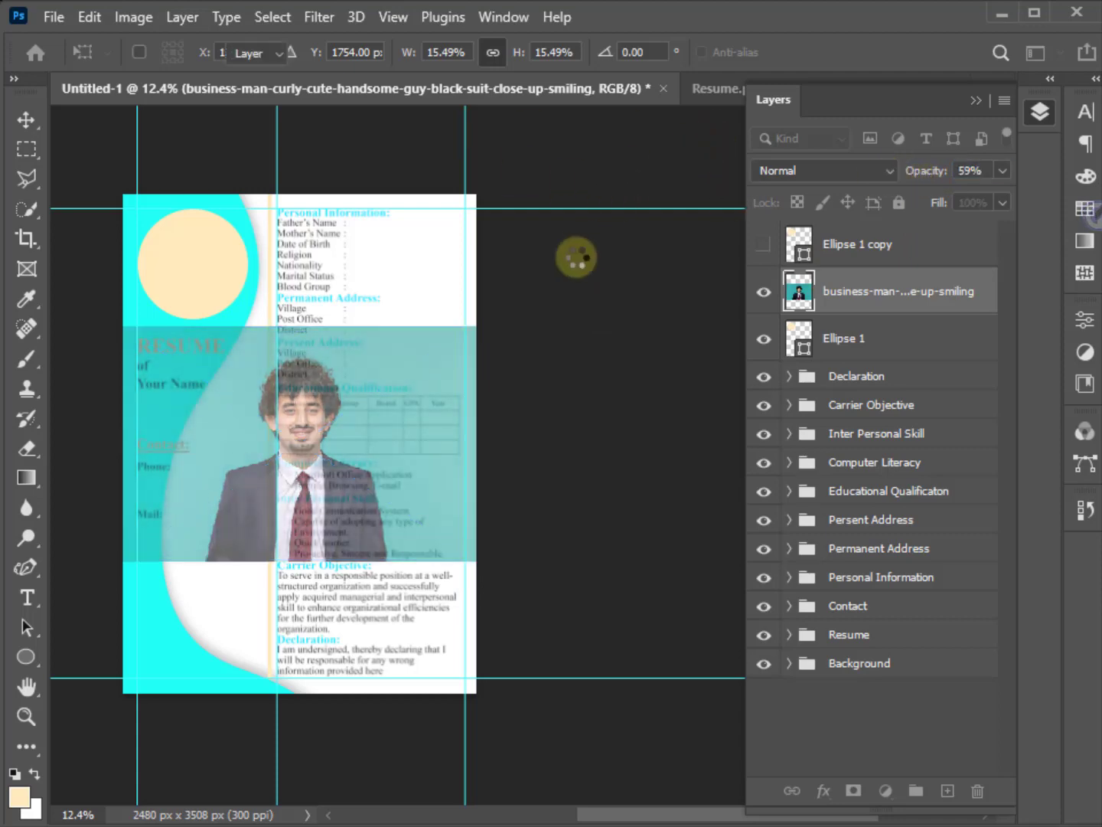
scroll(222, 387, "up", 4)
mouse_move(234, 386)
left_mouse_down()
mouse_move(418, 428)
mouse_move(375, 426)
left_mouse_up()
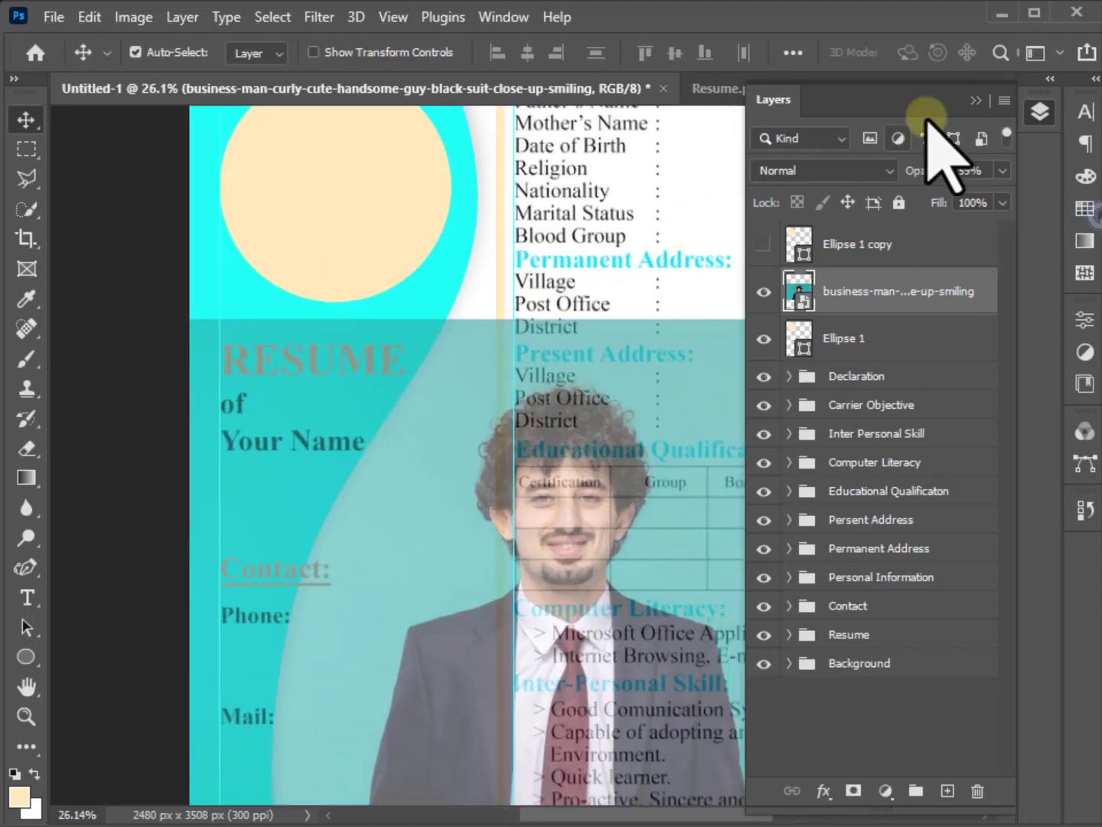
left_click(975, 99)
left_click_drag(514, 497, 348, 217)
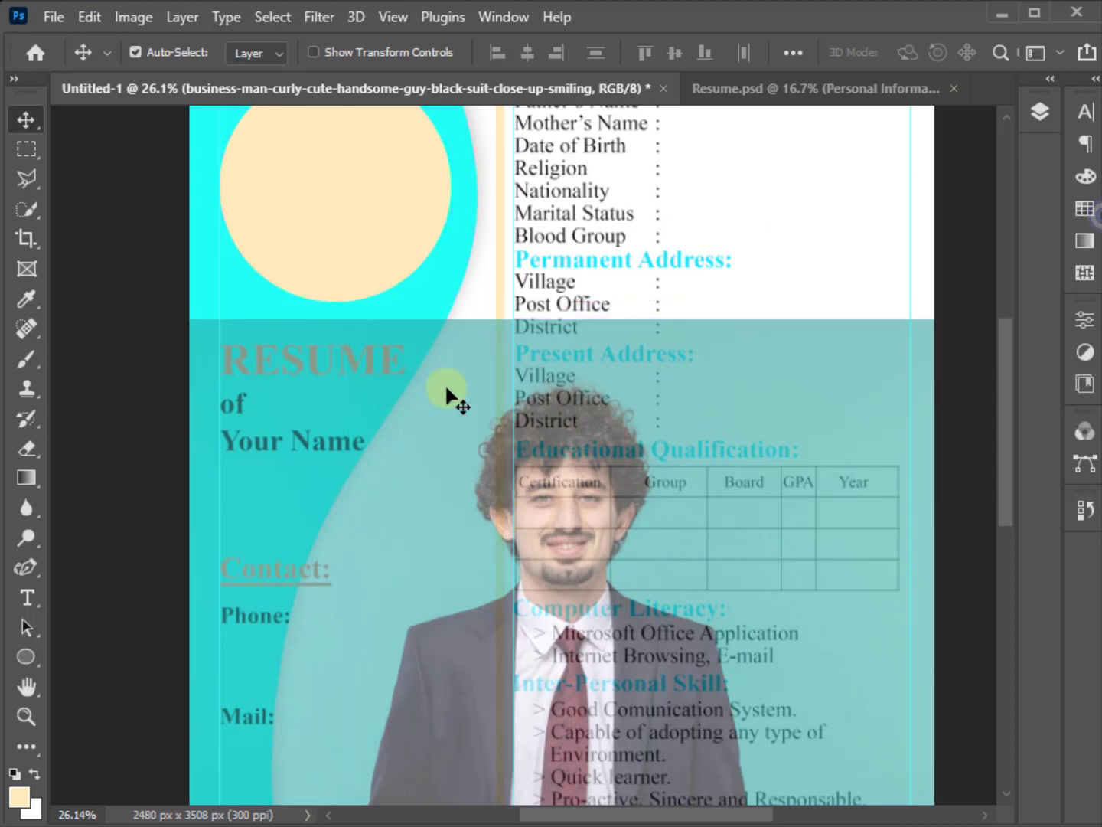
mouse_move(445, 382)
left_mouse_down()
mouse_move(333, 227)
mouse_move(357, 381)
mouse_move(387, 356)
mouse_move(393, 365)
left_mouse_up()
Free-transform the photo, scaling and positioning it to cover the beige circle.
key("ctrl+t")
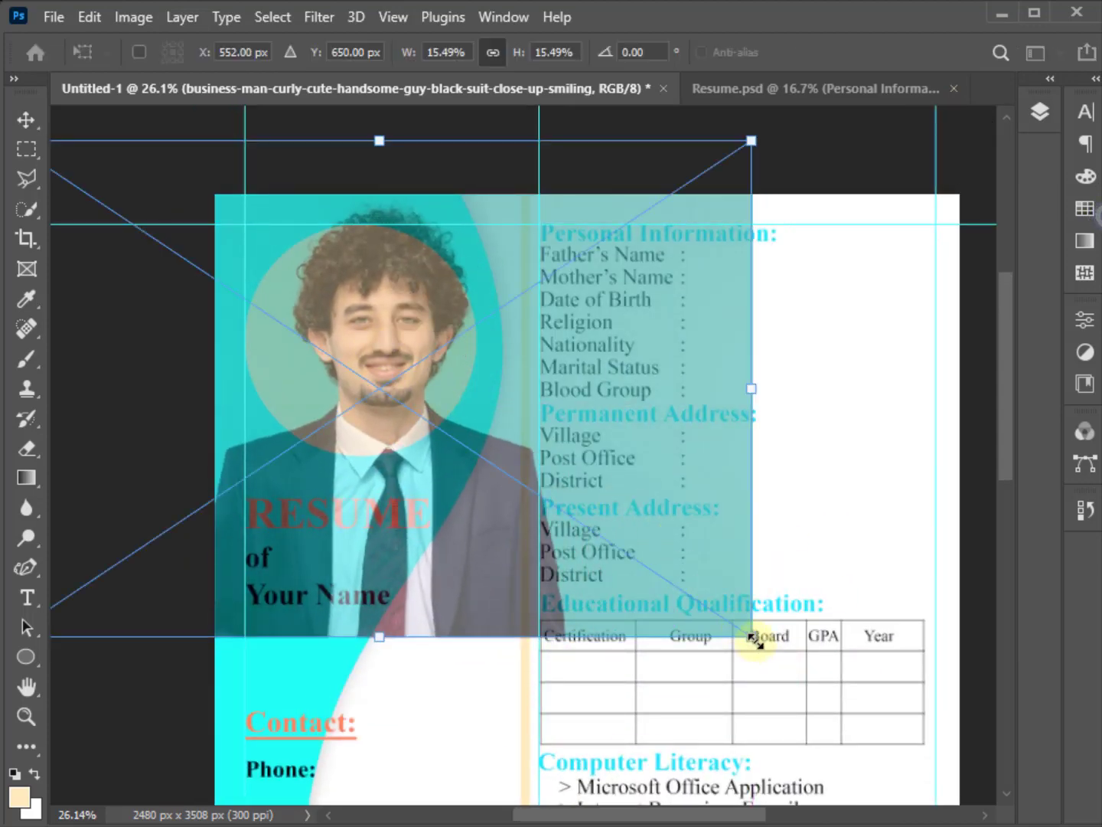
left_click_drag(755, 642, 527, 497)
left_click_drag(427, 438, 407, 382)
left_click_drag(561, 460, 535, 444)
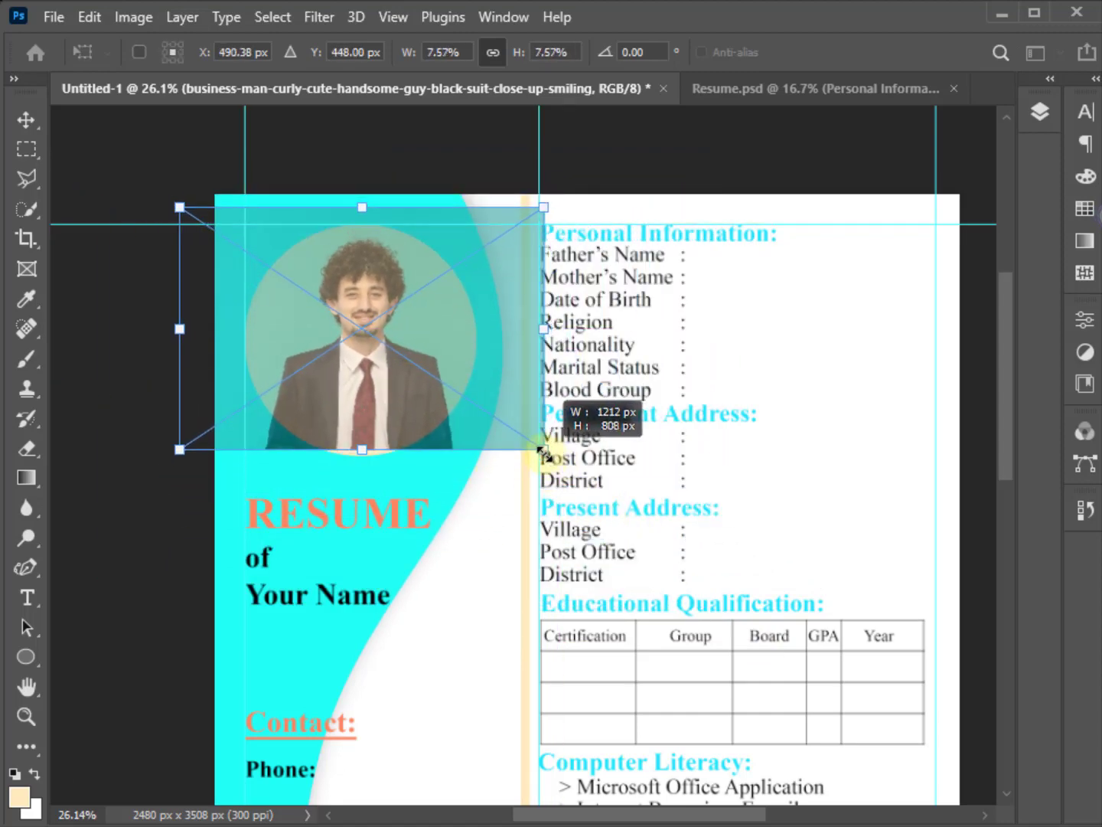
left_click_drag(411, 390, 413, 401)
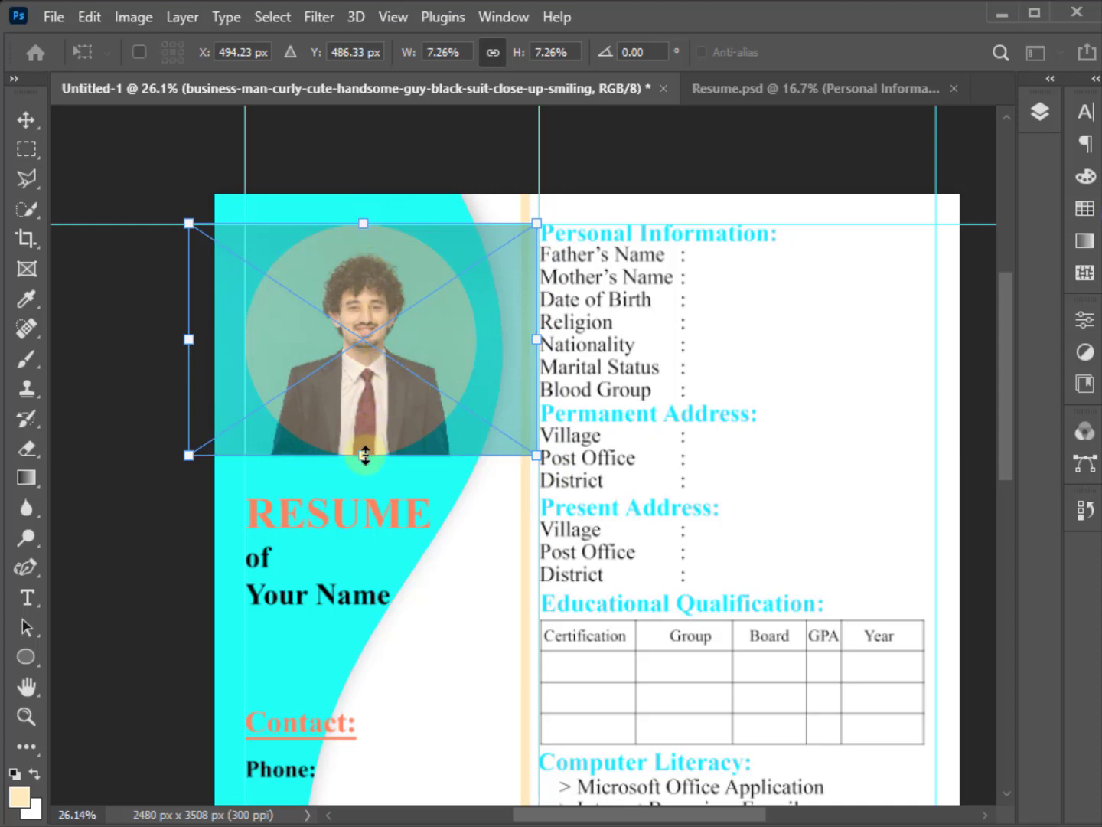
mouse_move(365, 456)
left_mouse_down()
mouse_move(361, 412)
mouse_move(363, 463)
left_mouse_up()
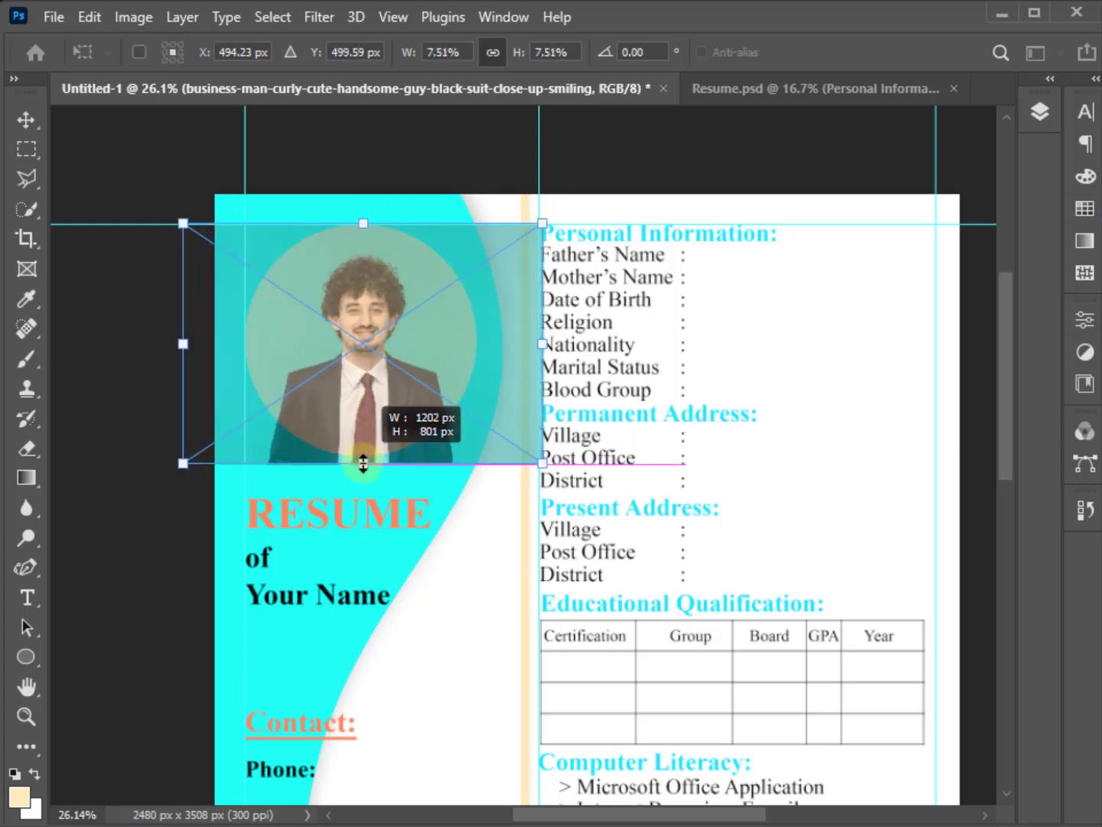
left_click_drag(364, 225, 366, 216)
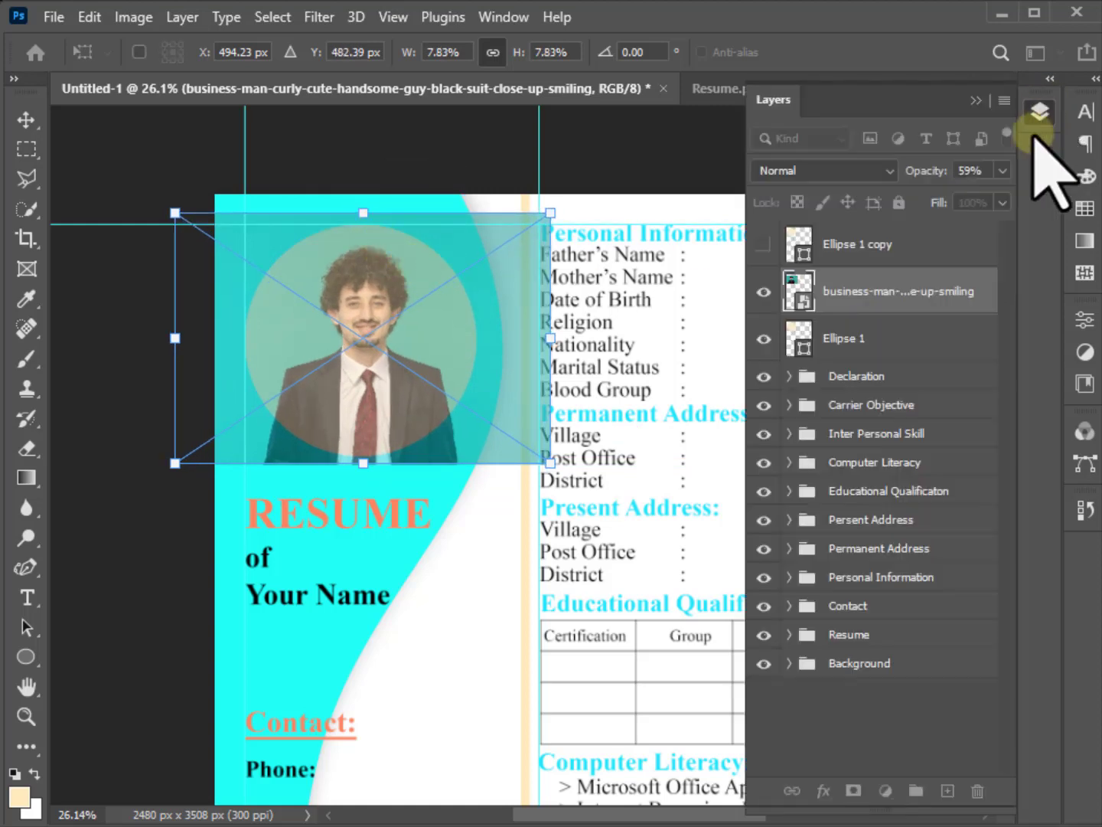
Restore the photo to 100% opacity and commit its new size and position.
left_click(1040, 112)
left_click(931, 173)
left_click_drag(932, 176, 1029, 168)
left_click(846, 299)
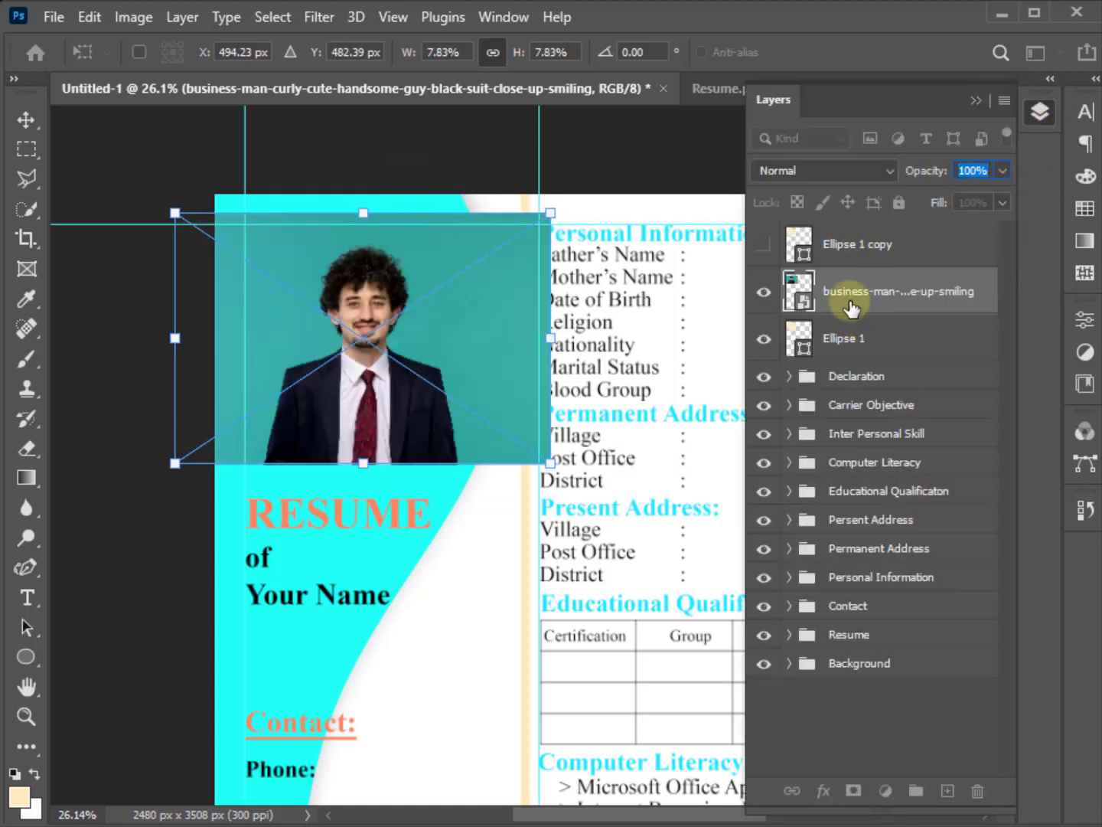
left_click(537, 407)
Clip the photo into Ellipse 1 with a clipping mask.
right_click(869, 305)
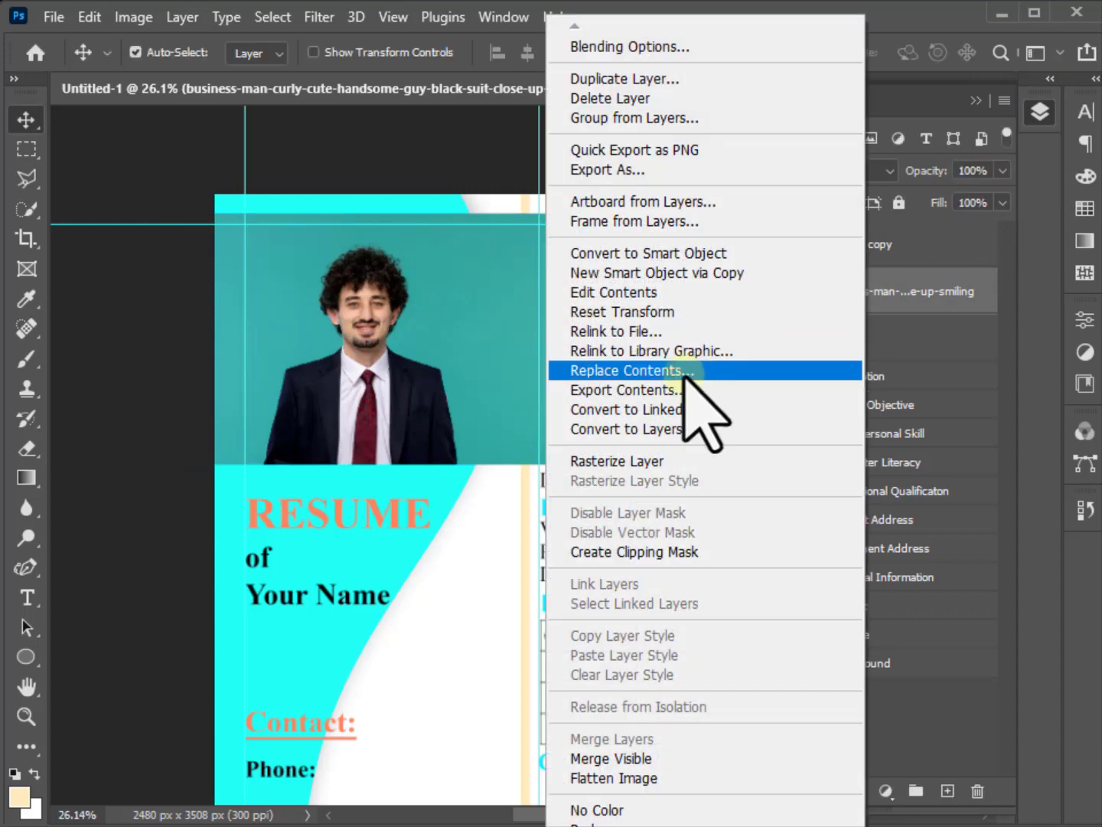
left_click(654, 551)
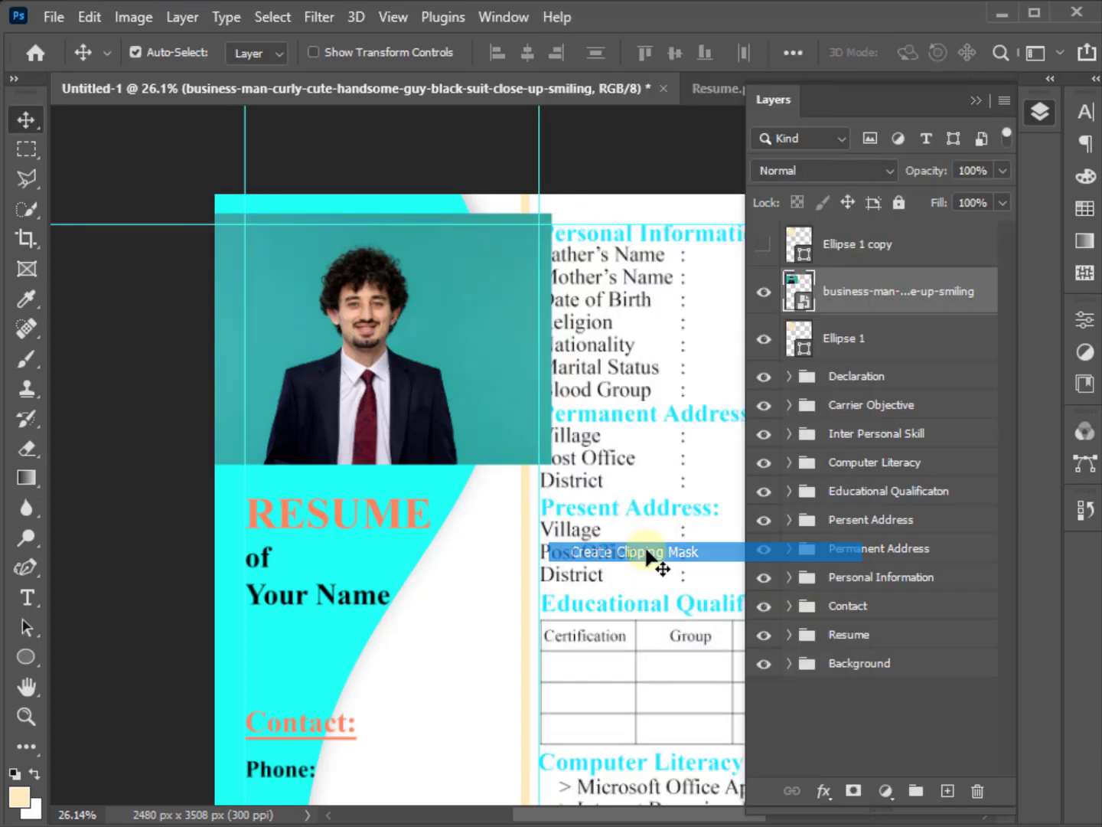
left_click(692, 157)
left_click(836, 244)
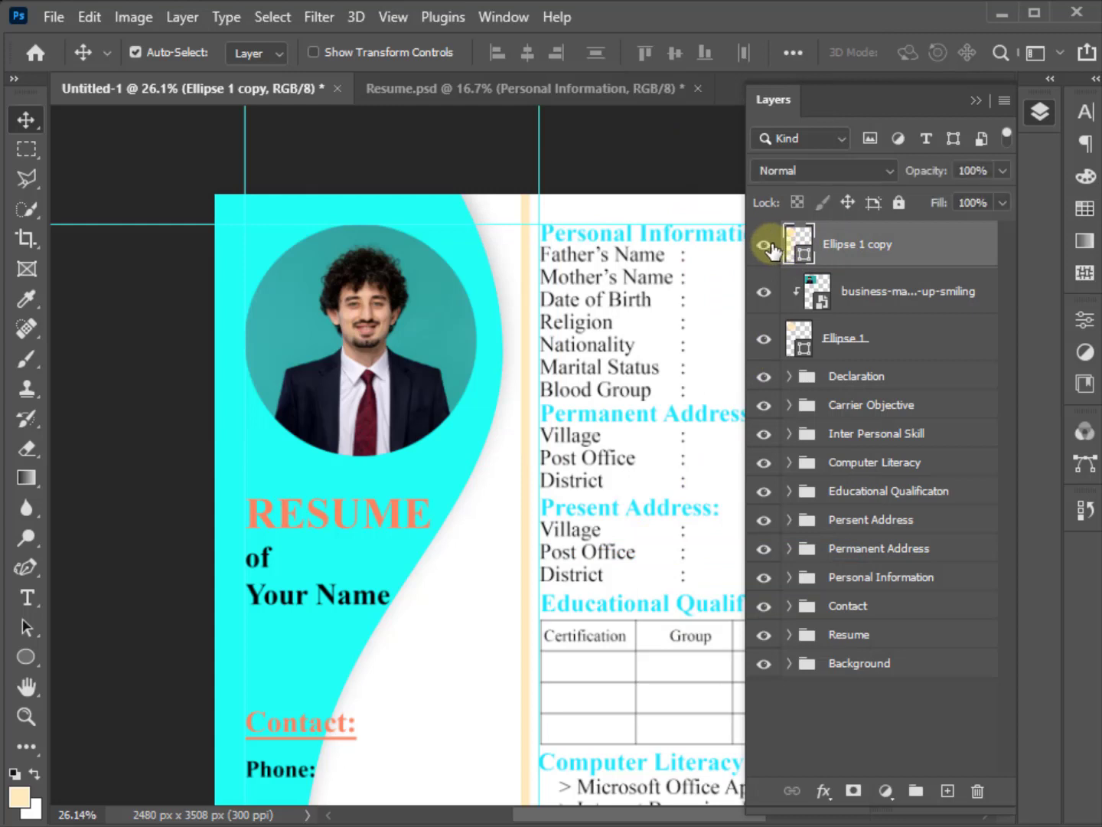
Unhide Ellipse 1 copy and give it no fill and a 21 px coral stroke.
left_click(763, 244)
left_click(1085, 320)
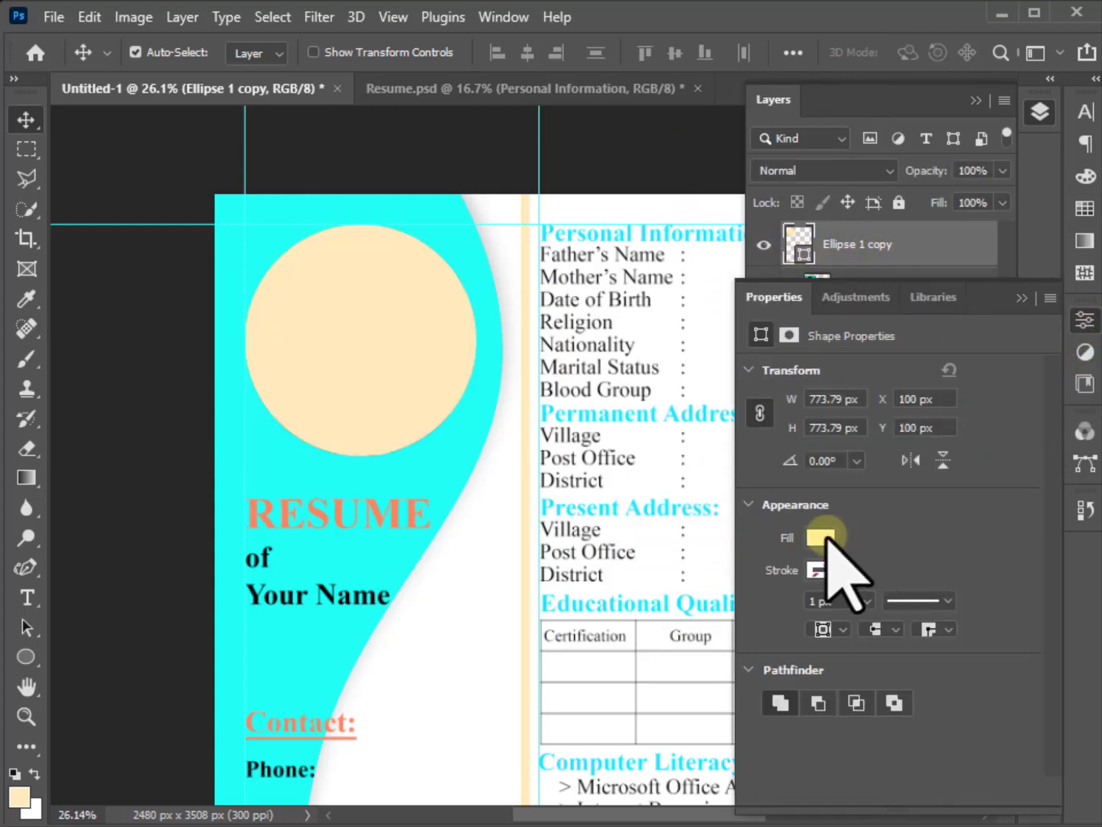
left_click(821, 536)
left_click(778, 532)
left_click(1014, 464)
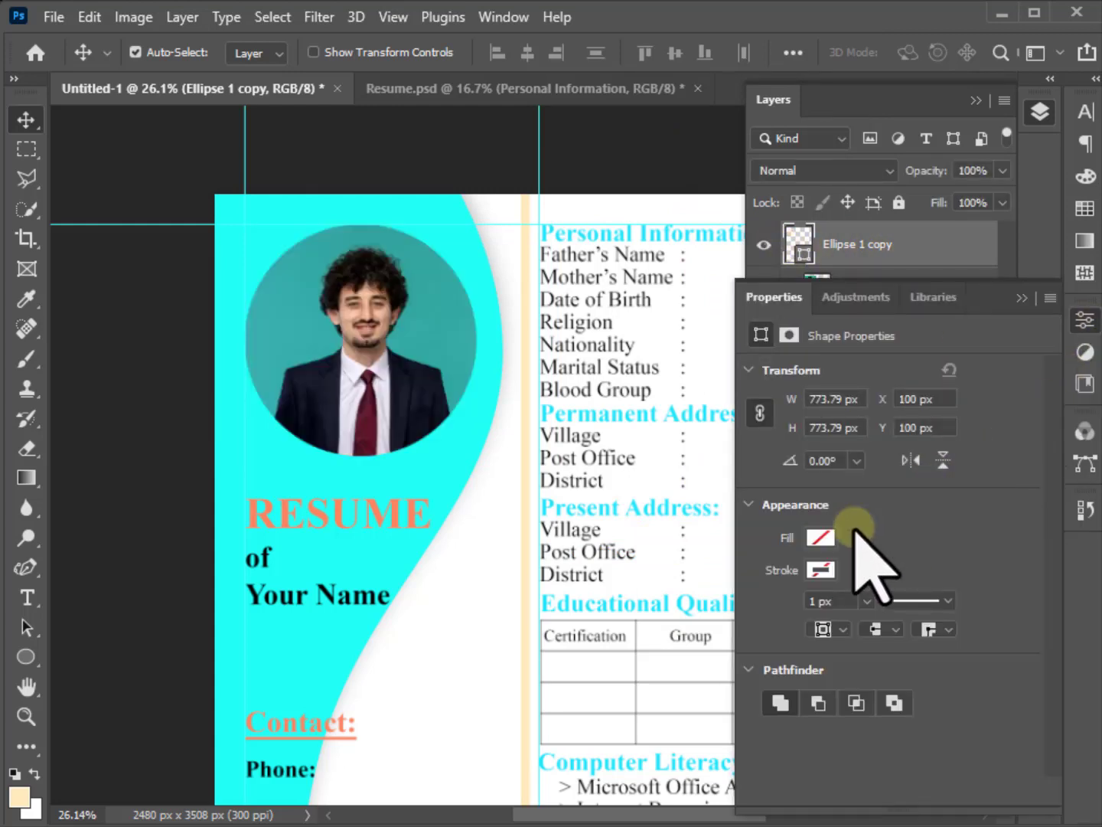
left_click(820, 571)
left_click(764, 610)
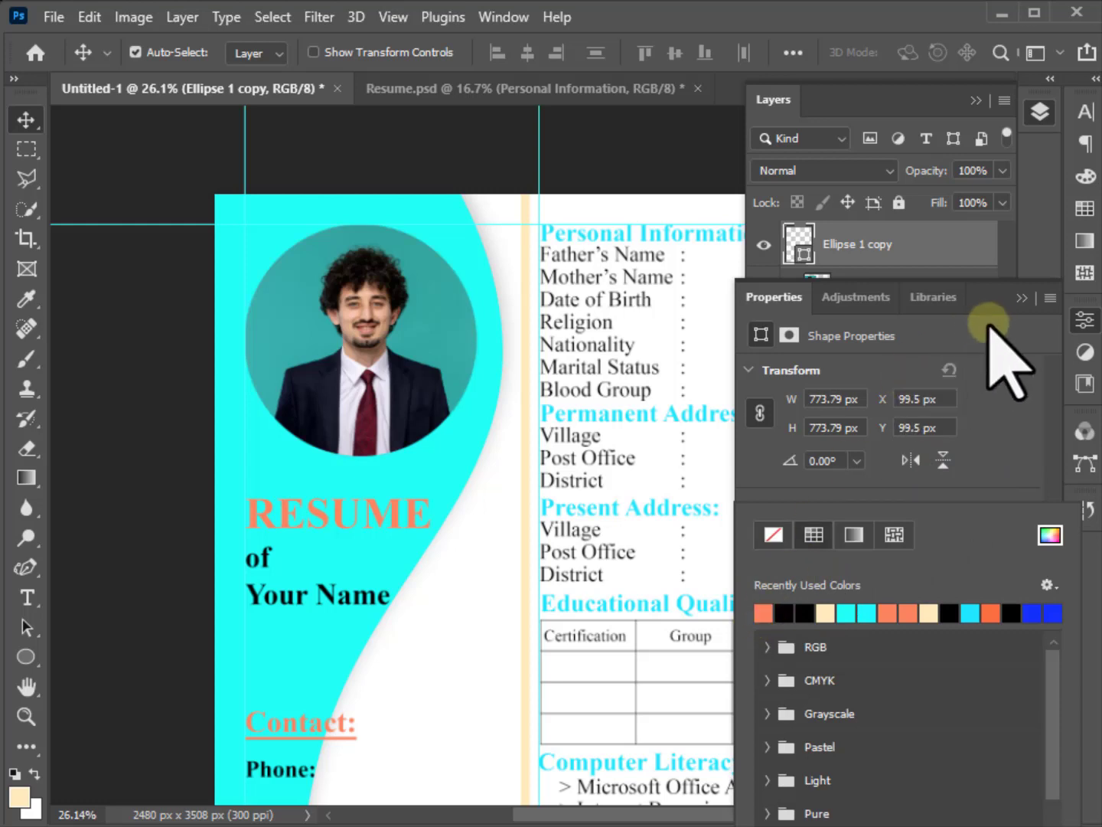
left_click(1011, 404)
left_click(868, 602)
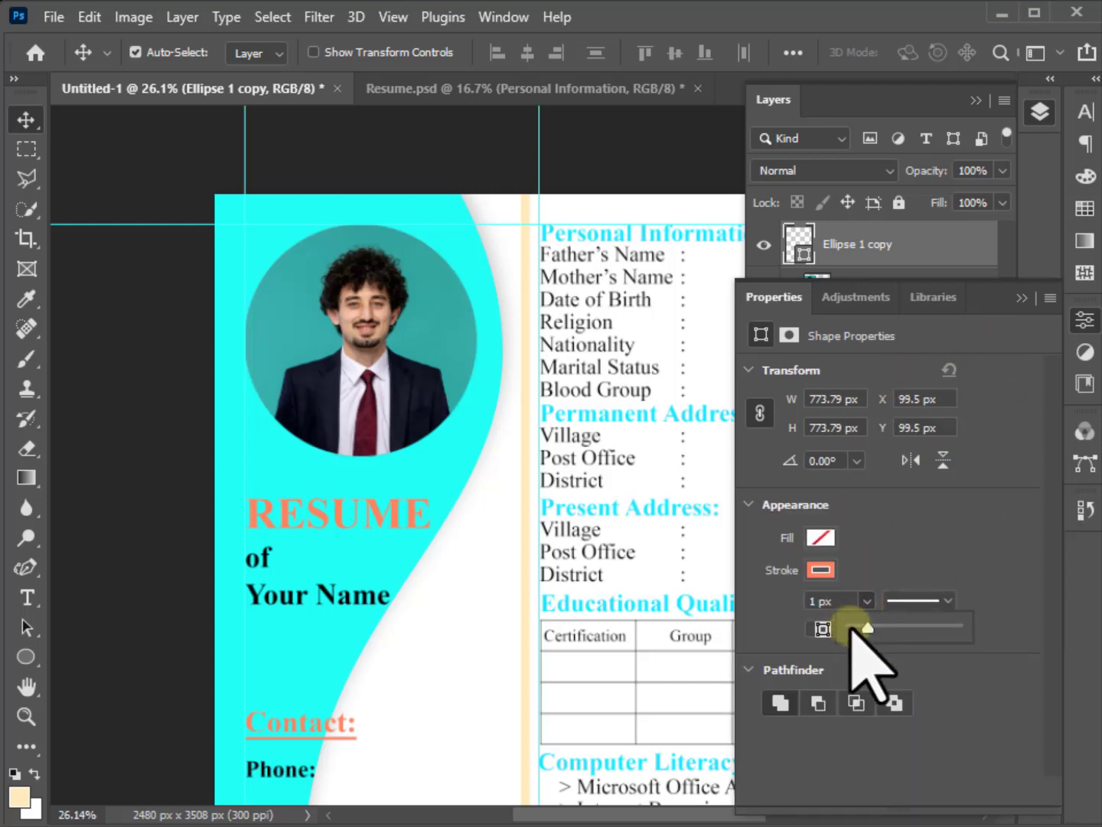
left_click_drag(857, 625, 872, 627)
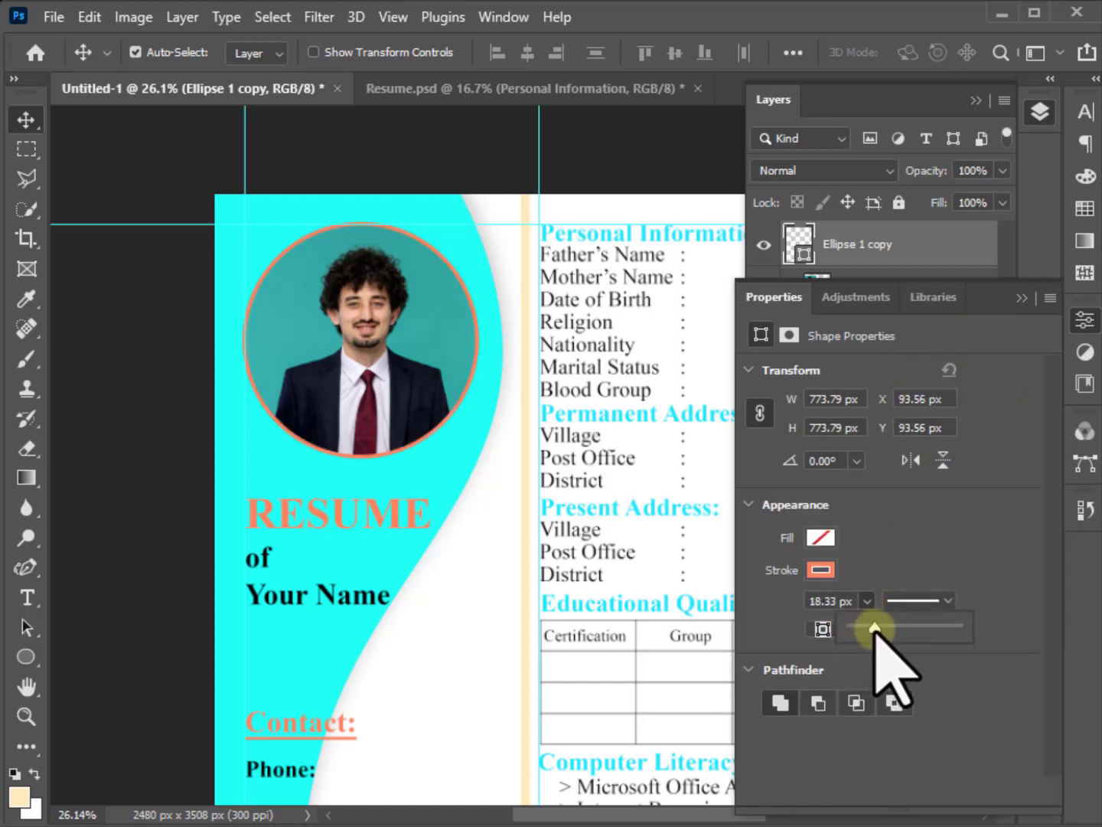
left_click(1022, 298)
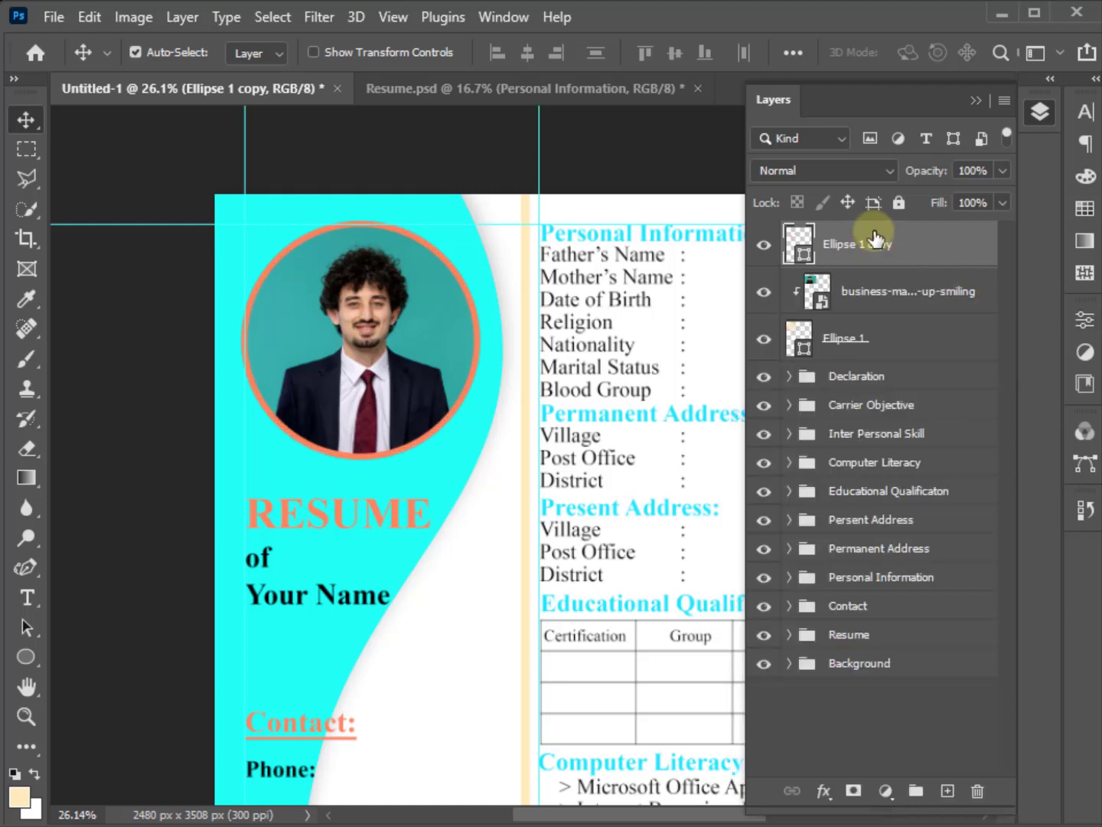
Group the photo, Ellipse 1 and the coral ring layers into a group named 'Picture'.
left_click(888, 343, "shift")
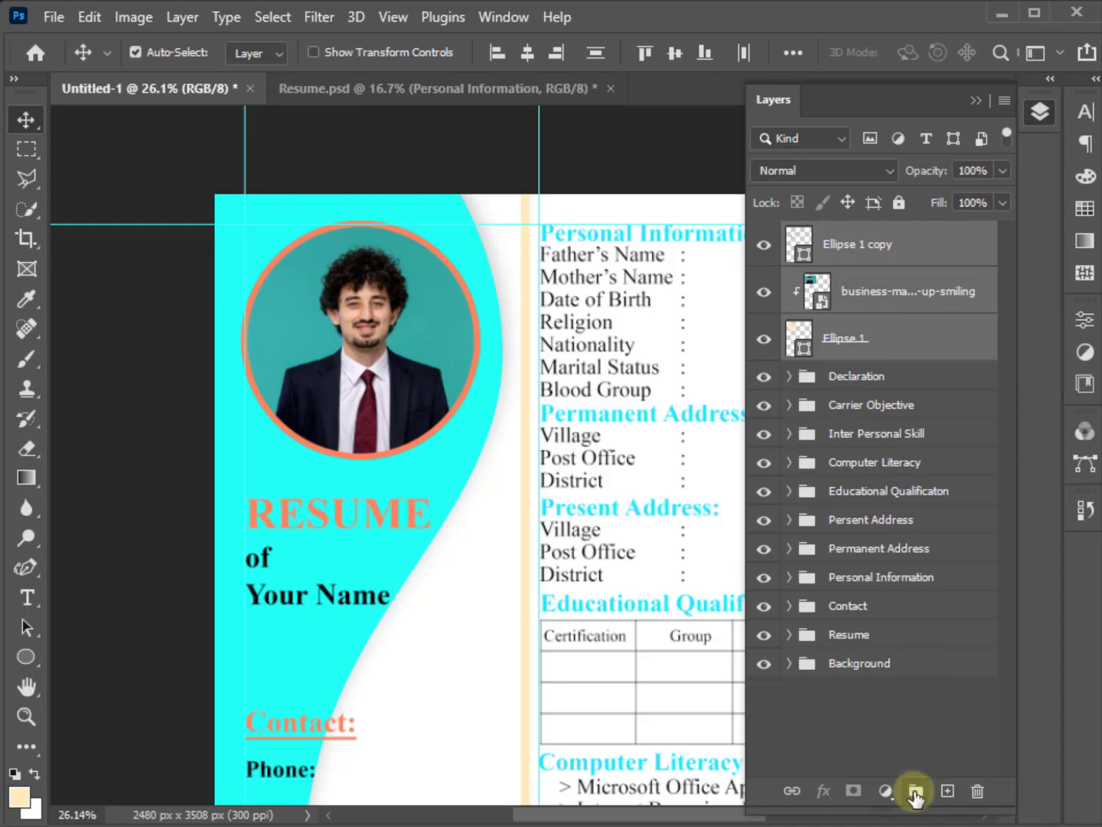
left_click(916, 793)
type("Pict")
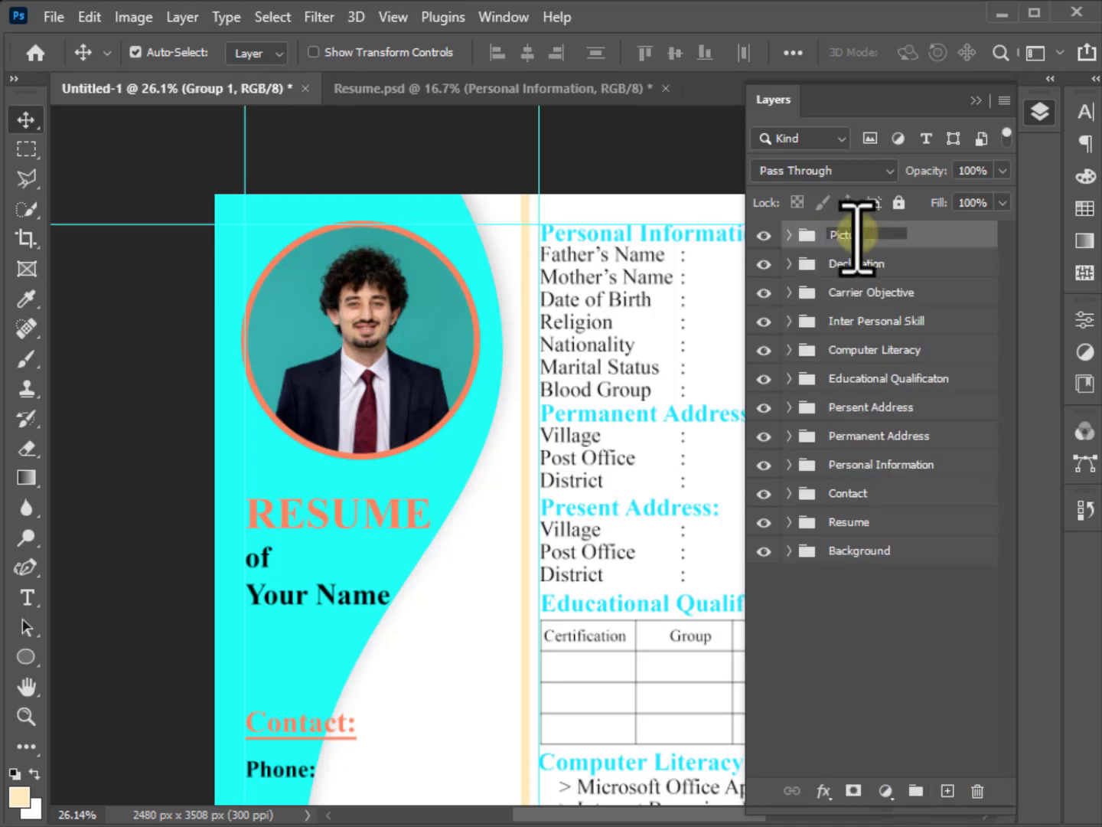
type("ure")
key("Return")
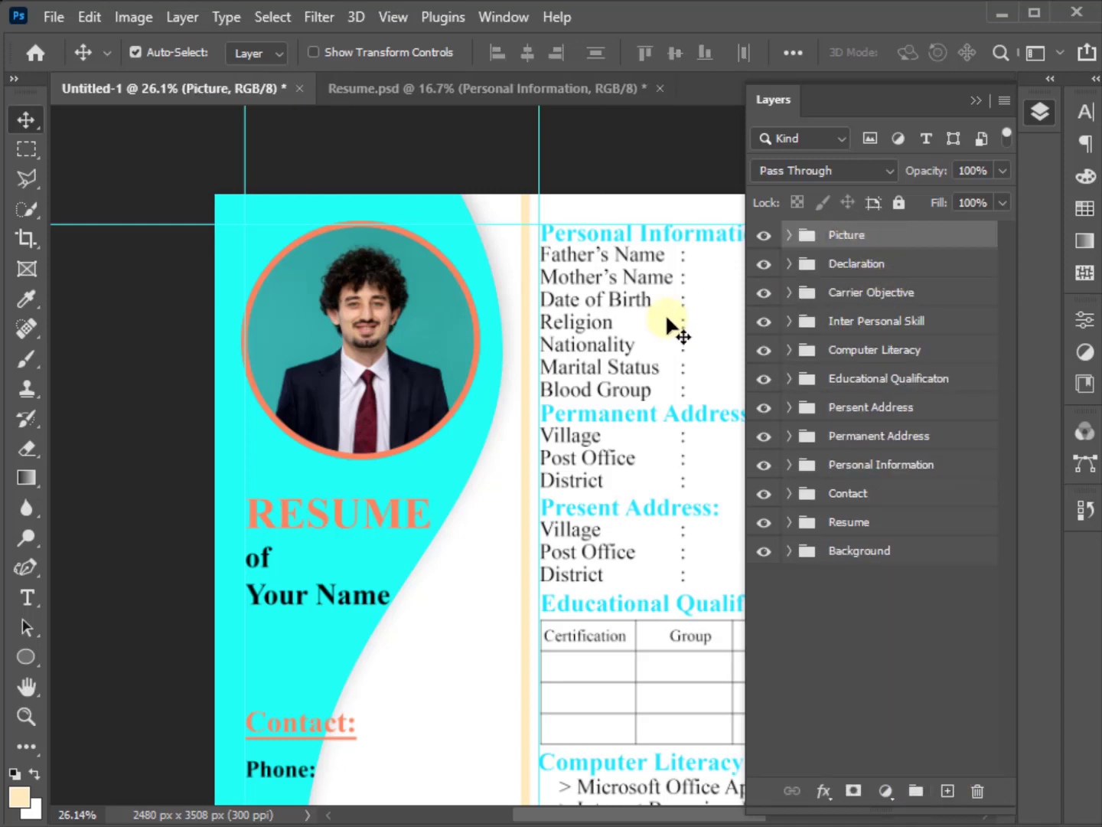
scroll(480, 393, "down", 2)
scroll(320, 287, "down", 1)
scroll(319, 282, "down", 1)
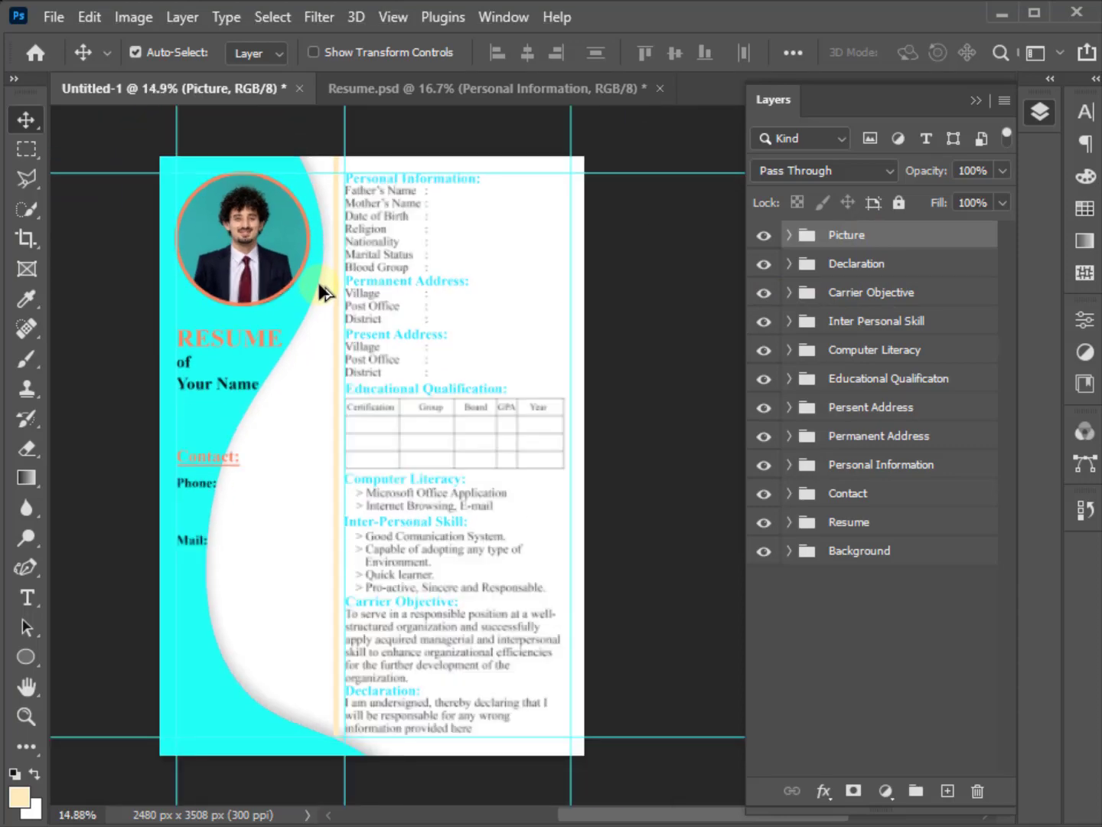